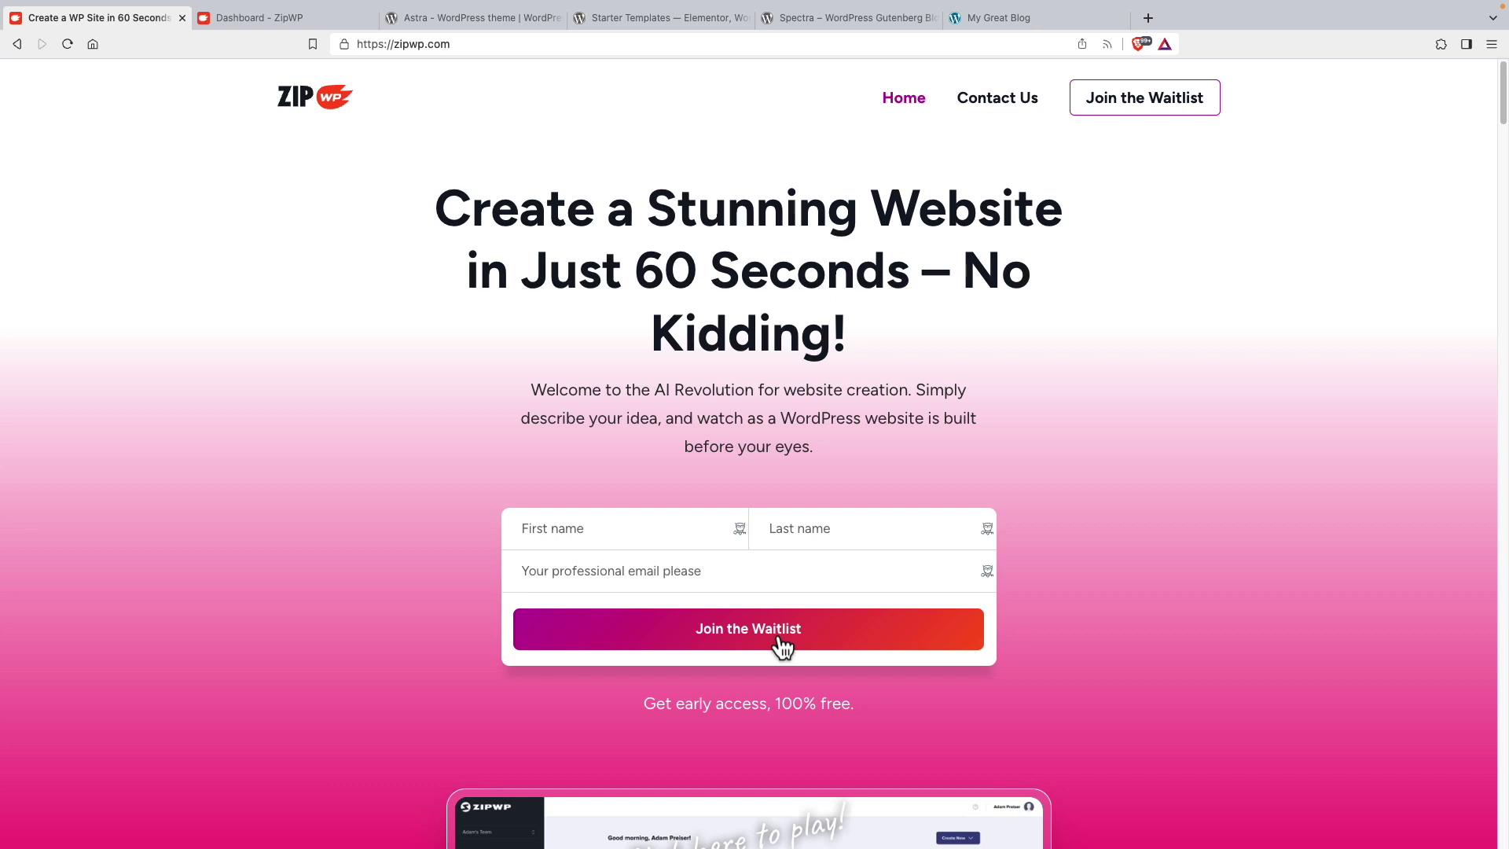
# Scroll down the landing page, then jump back to its top
pyautogui.scroll(-5, 559, 647)
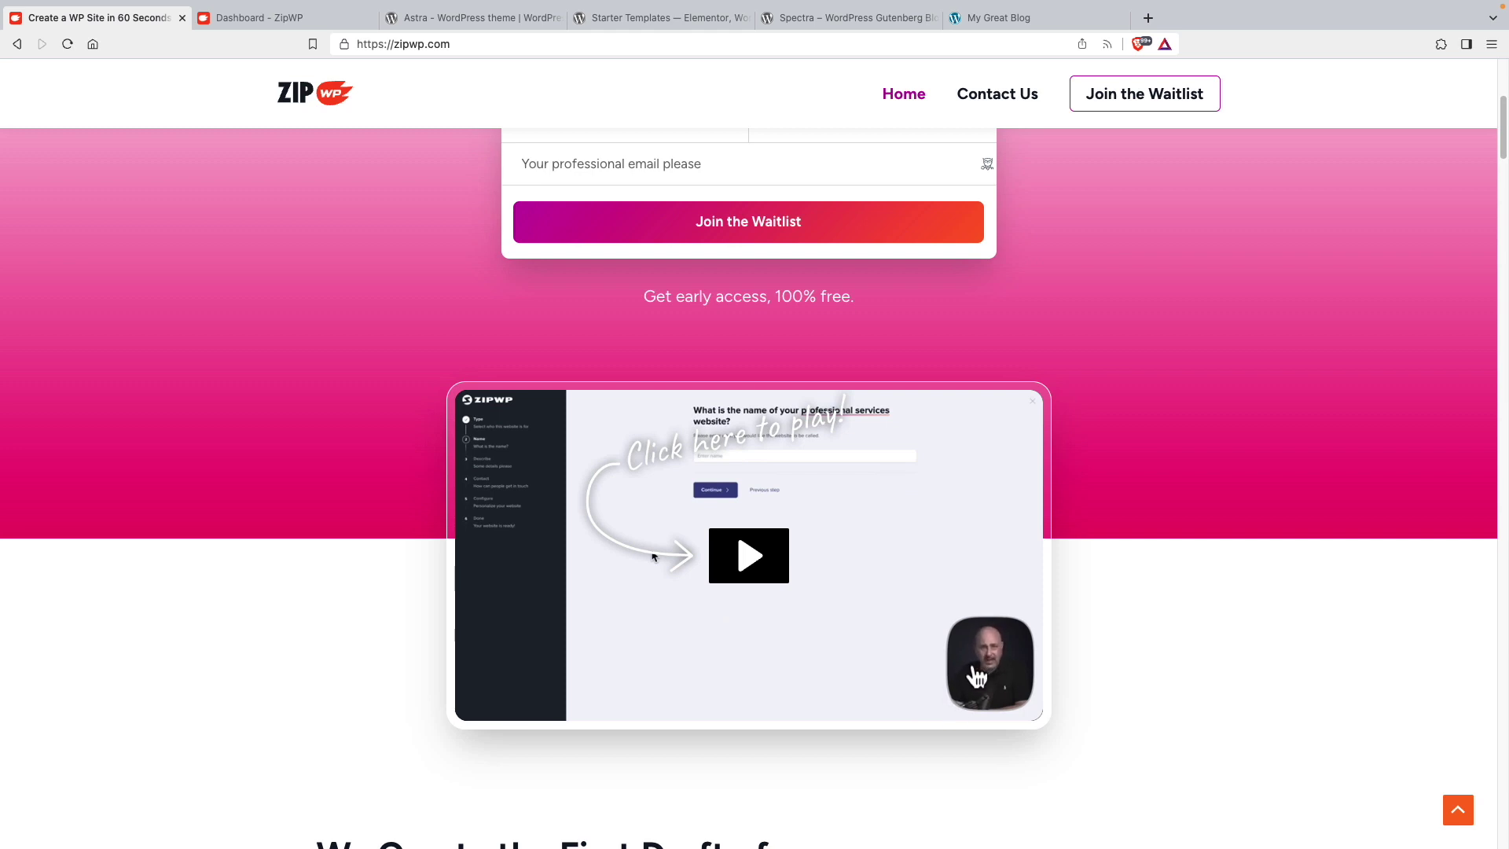
pyautogui.scroll(-5, 975, 676)
pyautogui.scroll(-3, 970, 664)
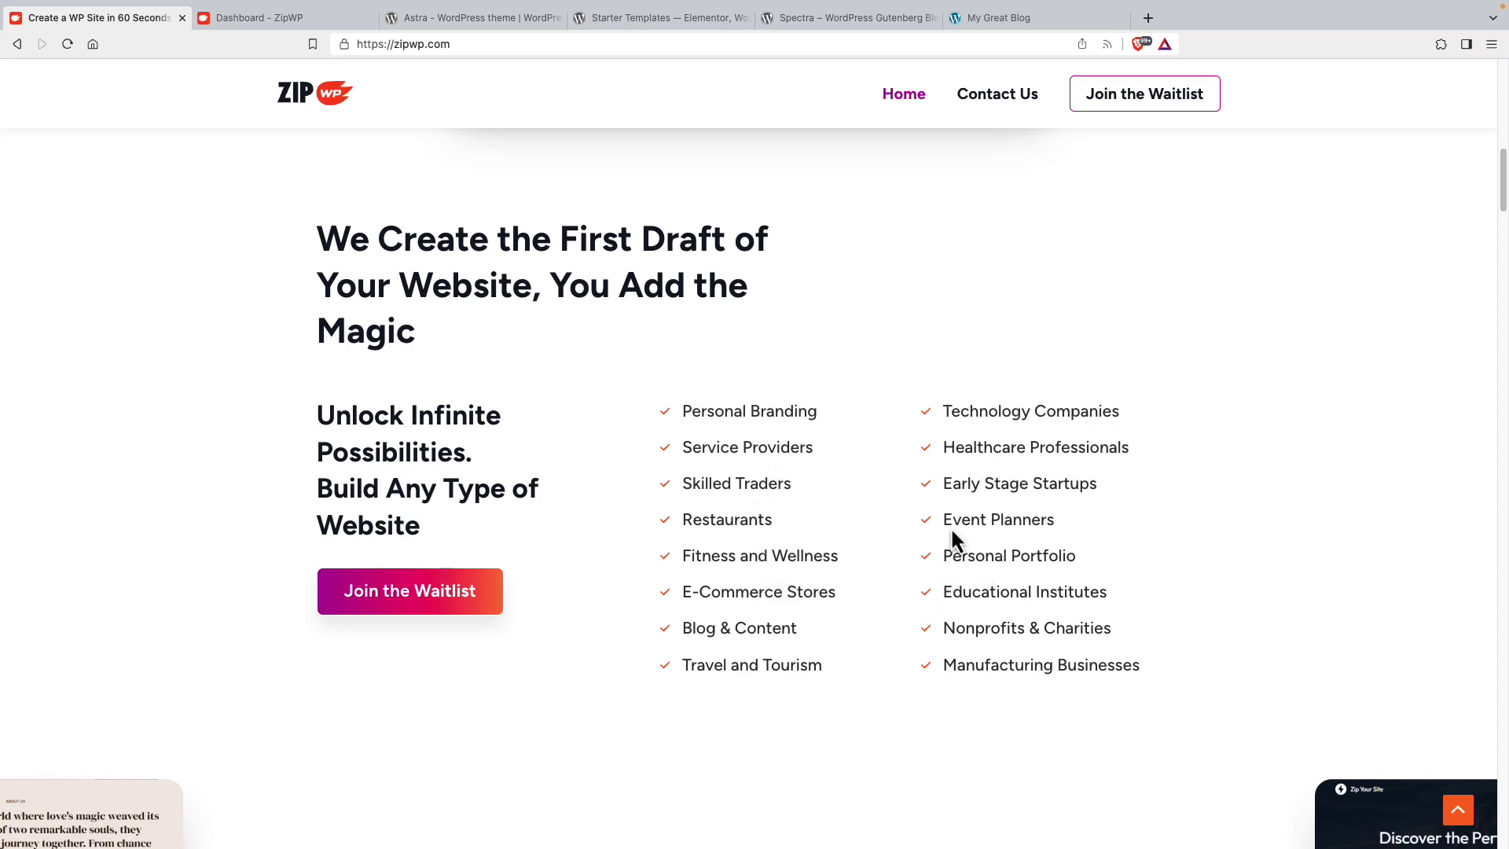
pyautogui.scroll(-3, 920, 507)
pyautogui.scroll(-5, 912, 511)
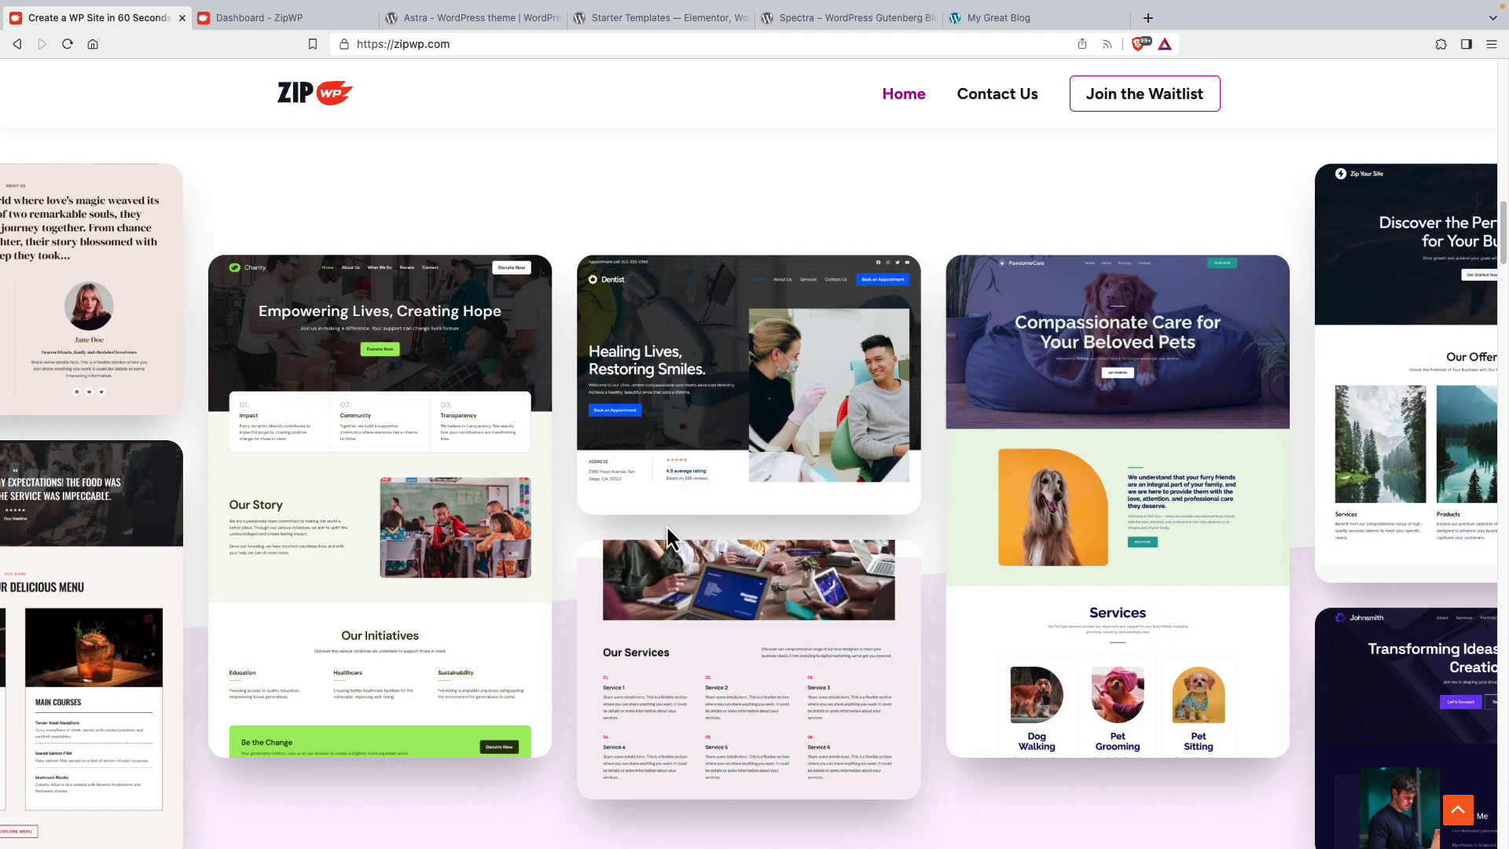
pyautogui.scroll(-10, 668, 529)
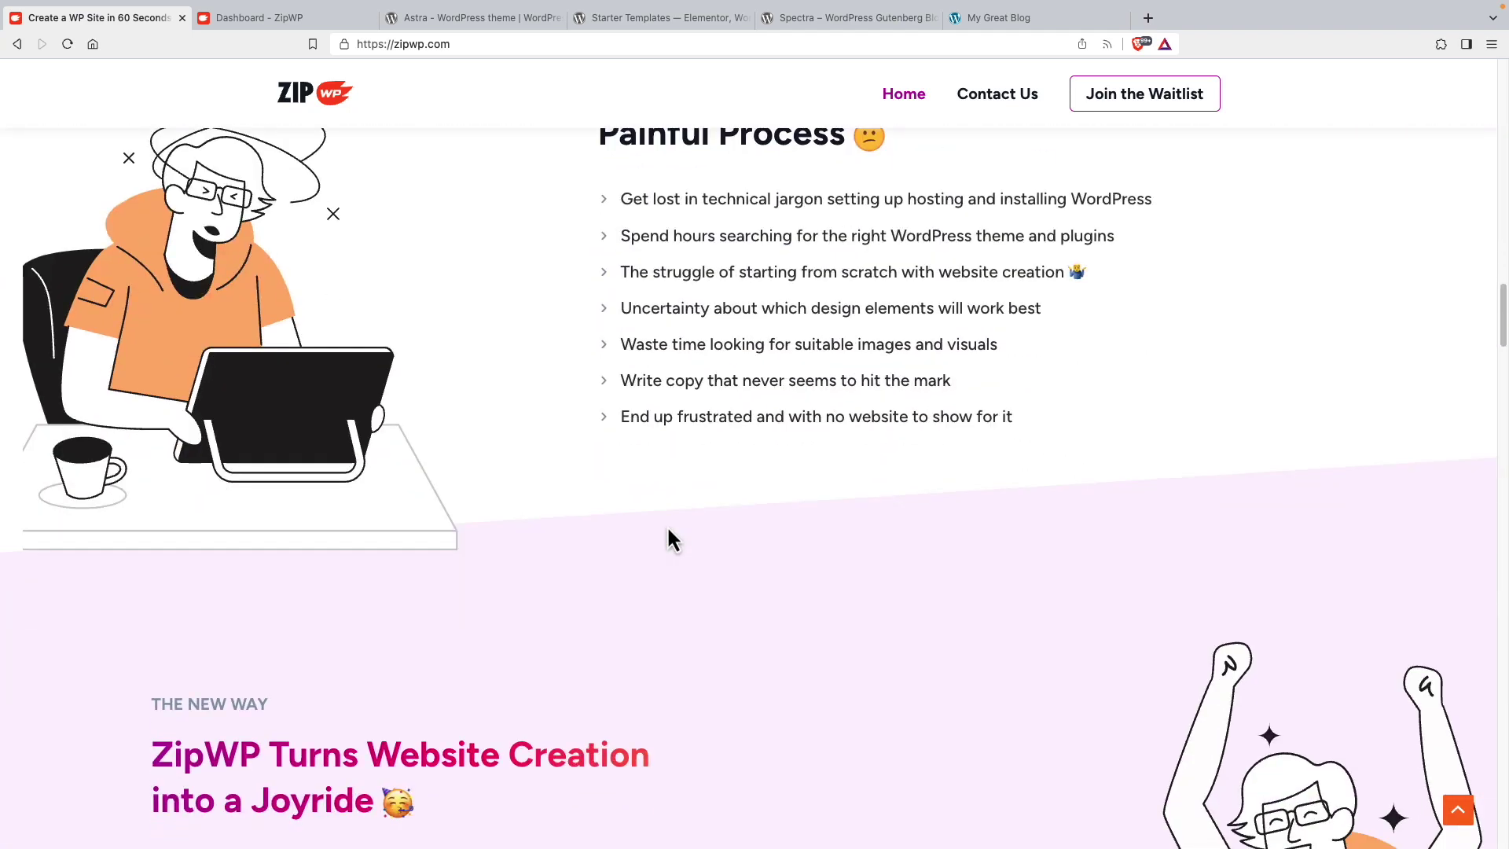
pyautogui.scroll(-10, 669, 530)
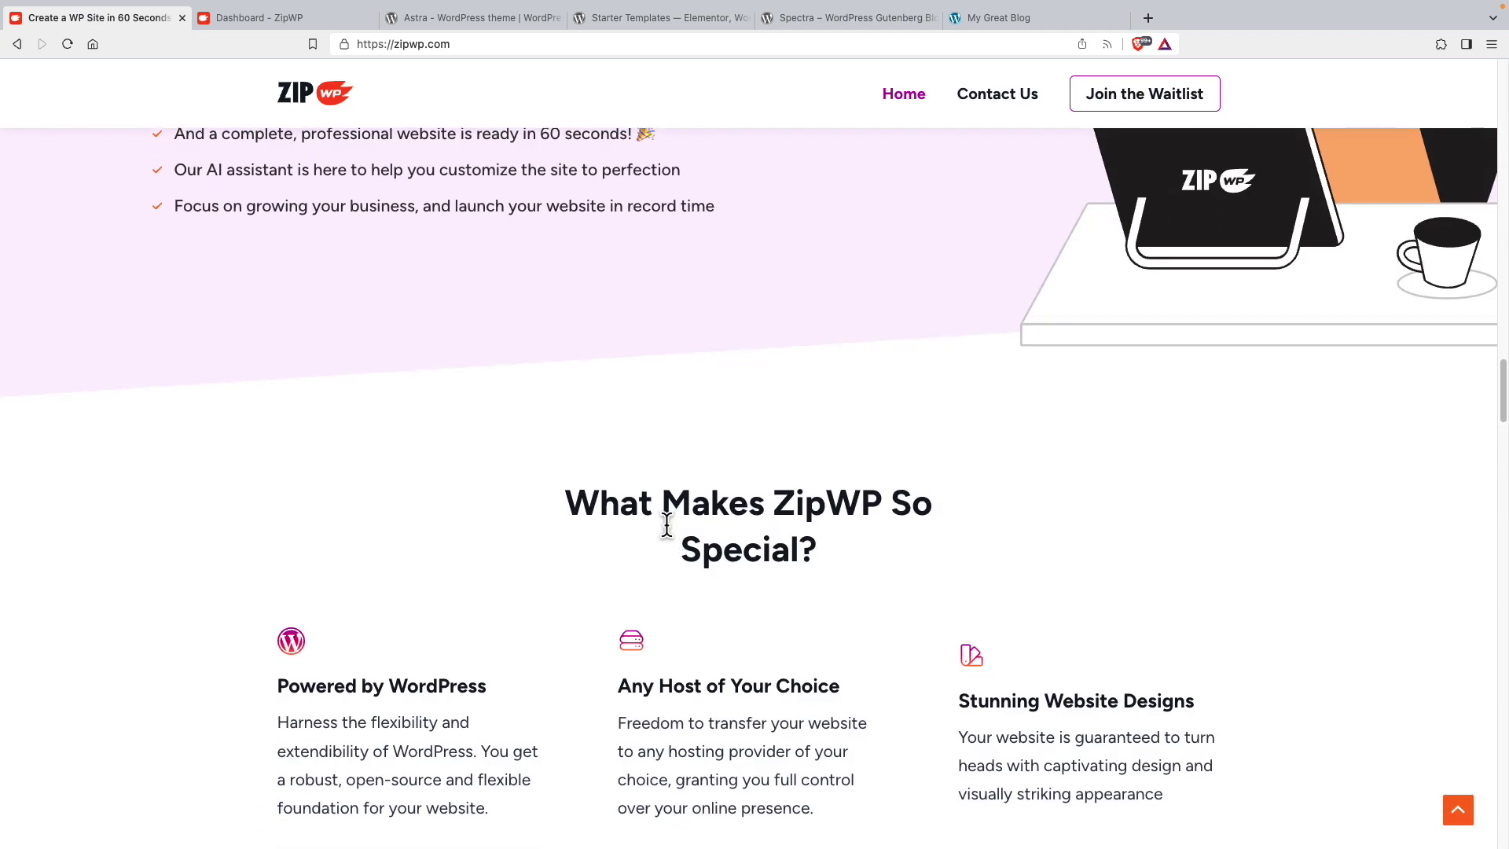
pyautogui.scroll(-8, 666, 525)
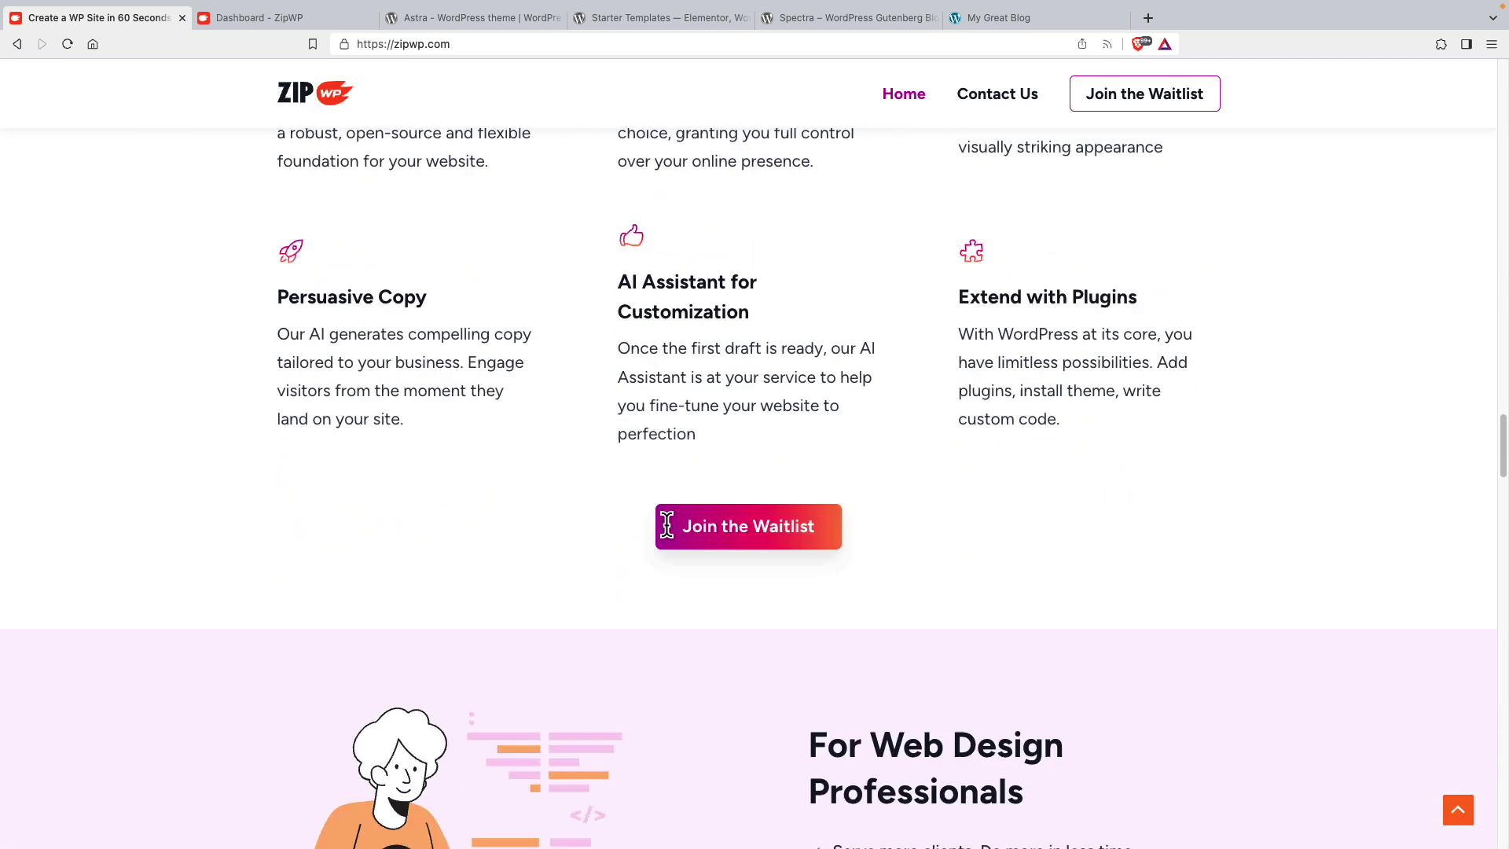
pyautogui.scroll(-15, 666, 525)
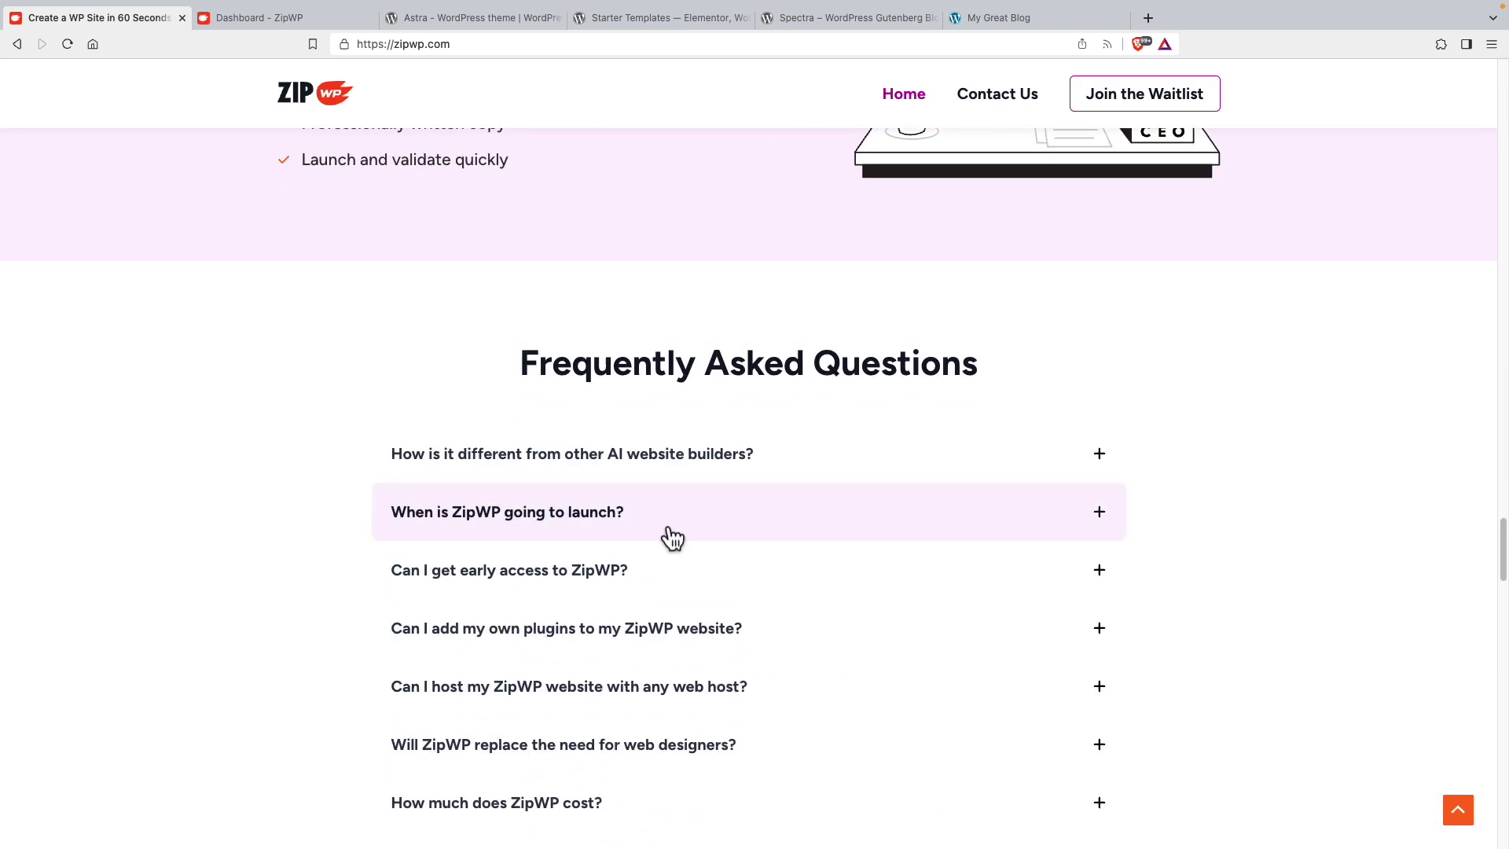
pyautogui.click(1458, 810)
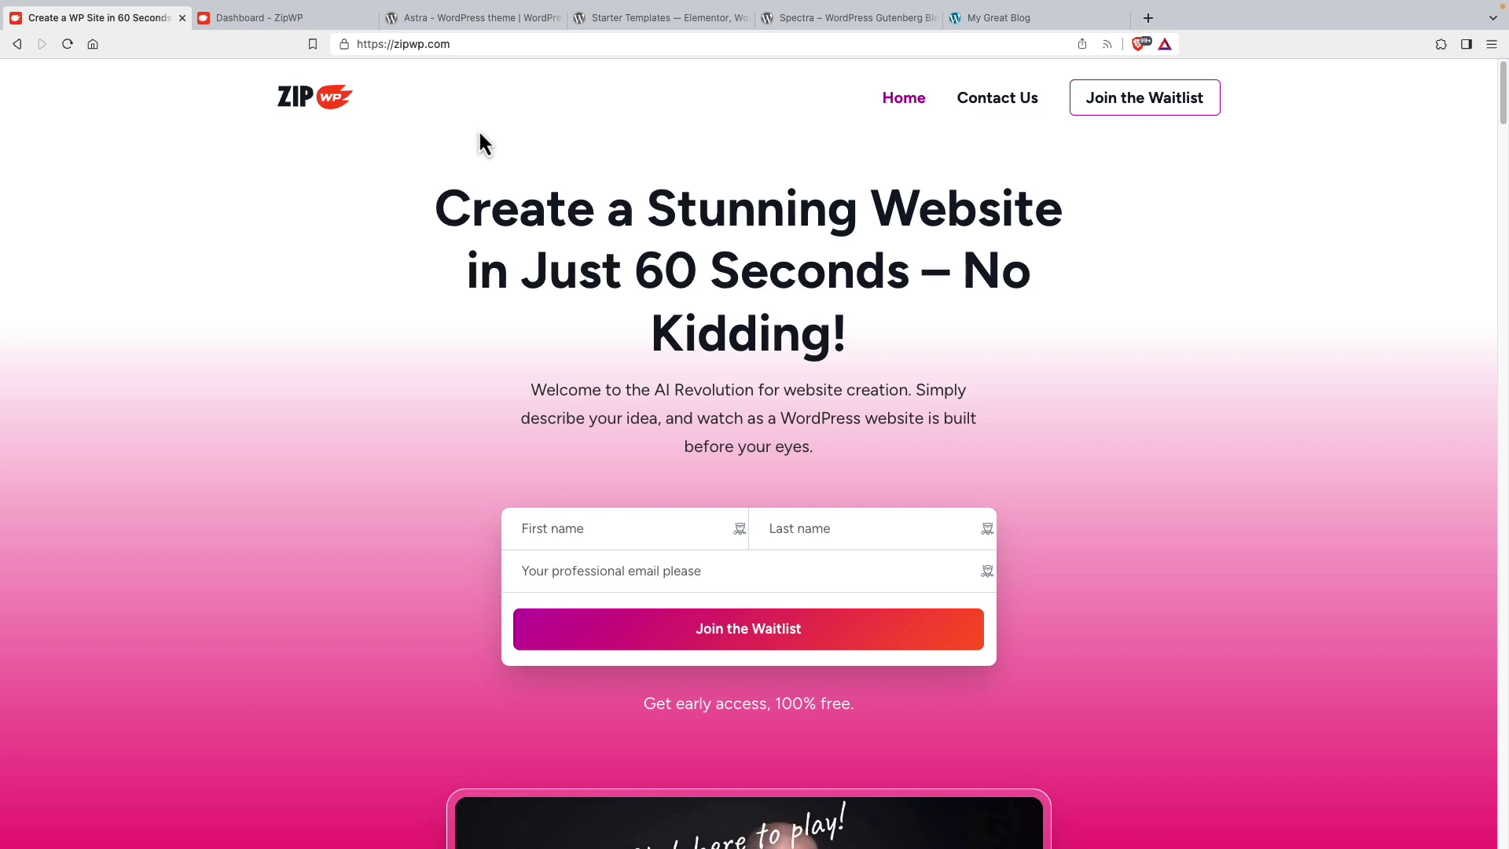
# Look over the Astra, Starter Templates and Spectra pages twice, then return to the ZipWP dashboard
pyautogui.press('super+3')
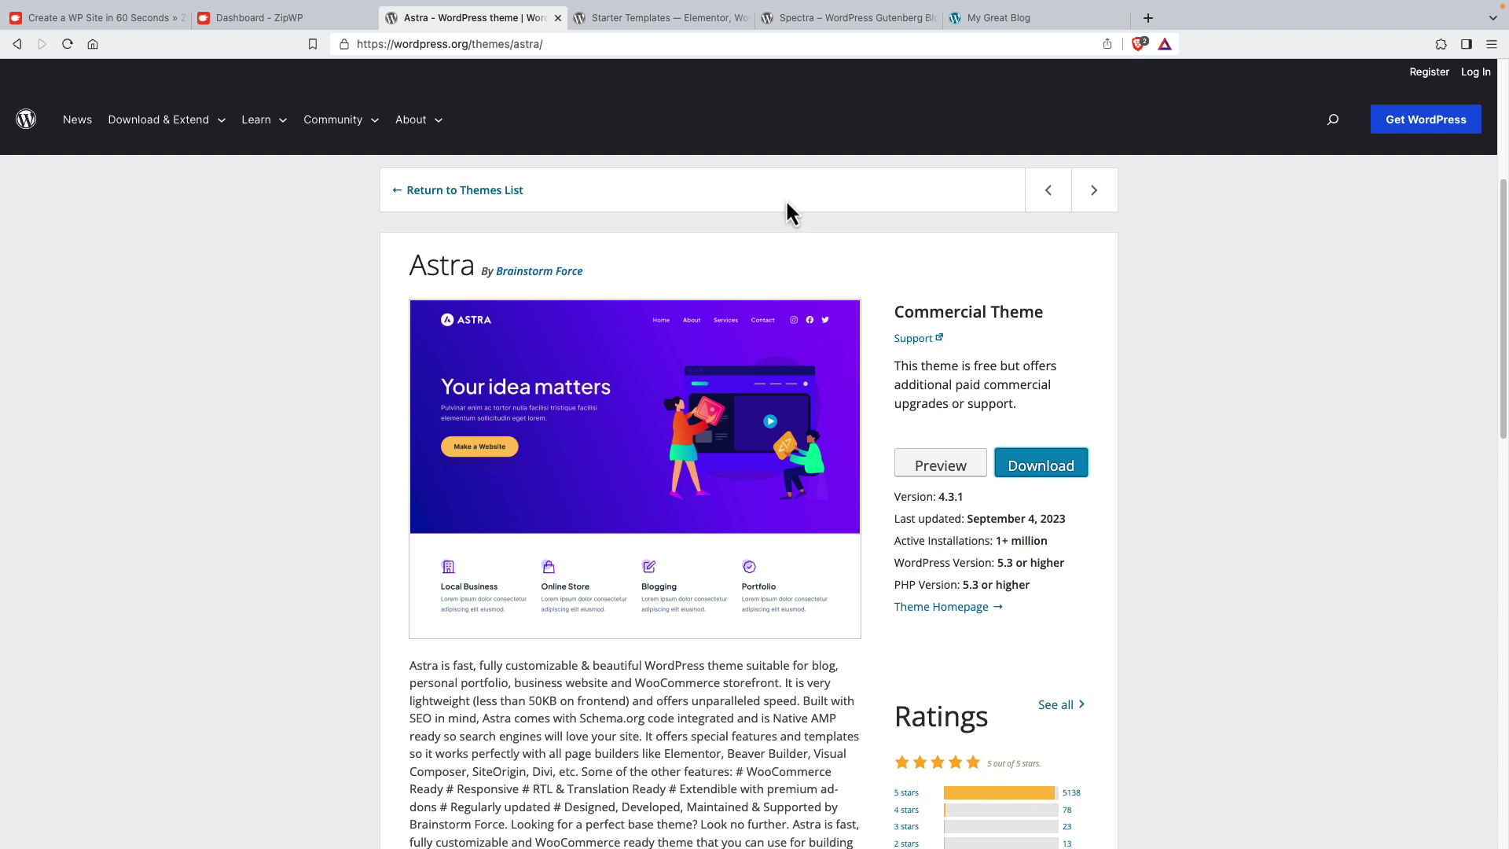
pyautogui.click(639, 14)
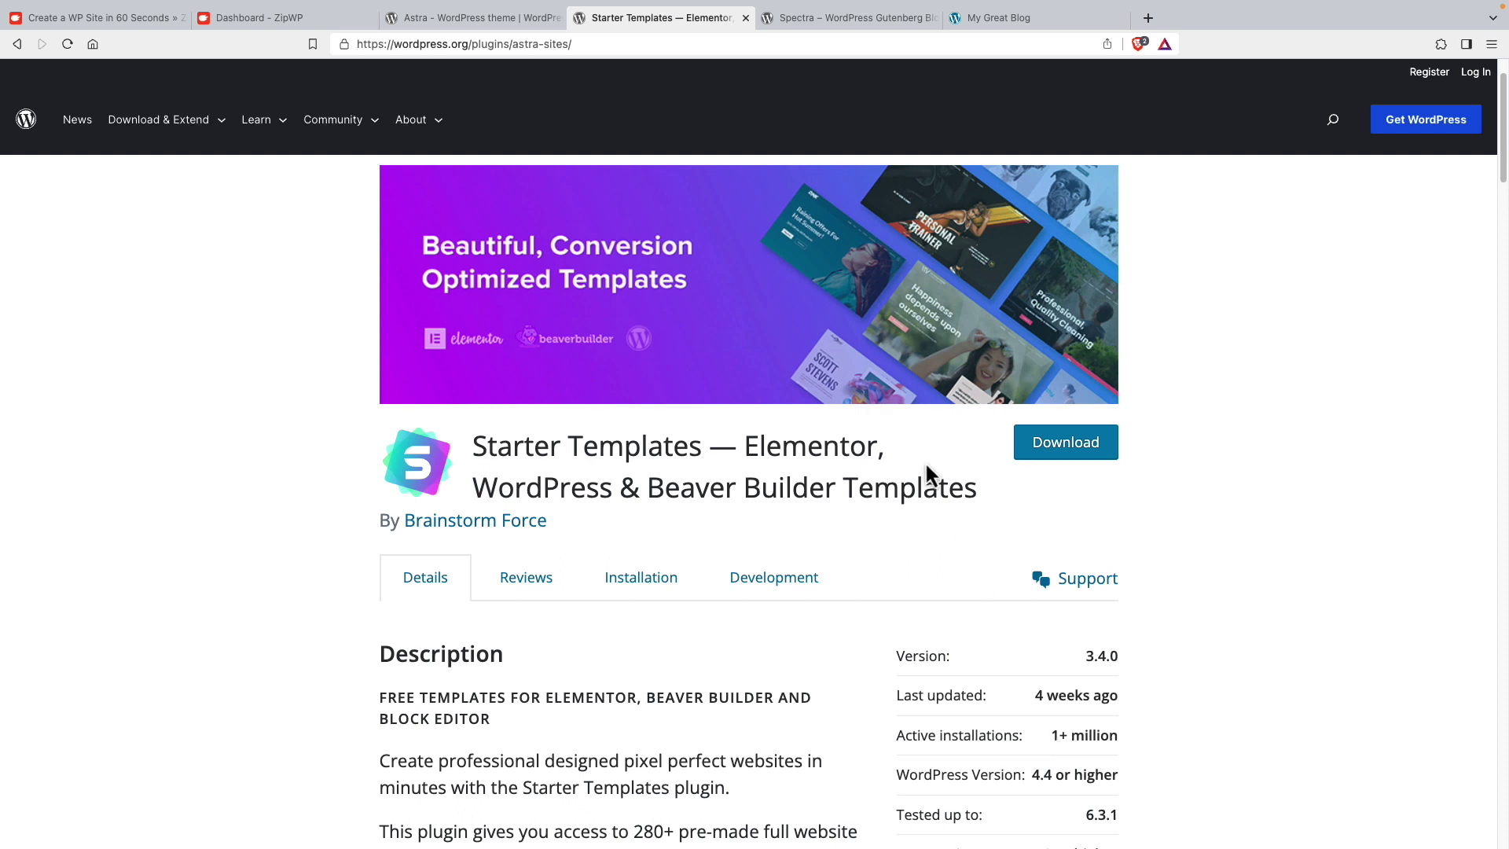
pyautogui.click(841, 19)
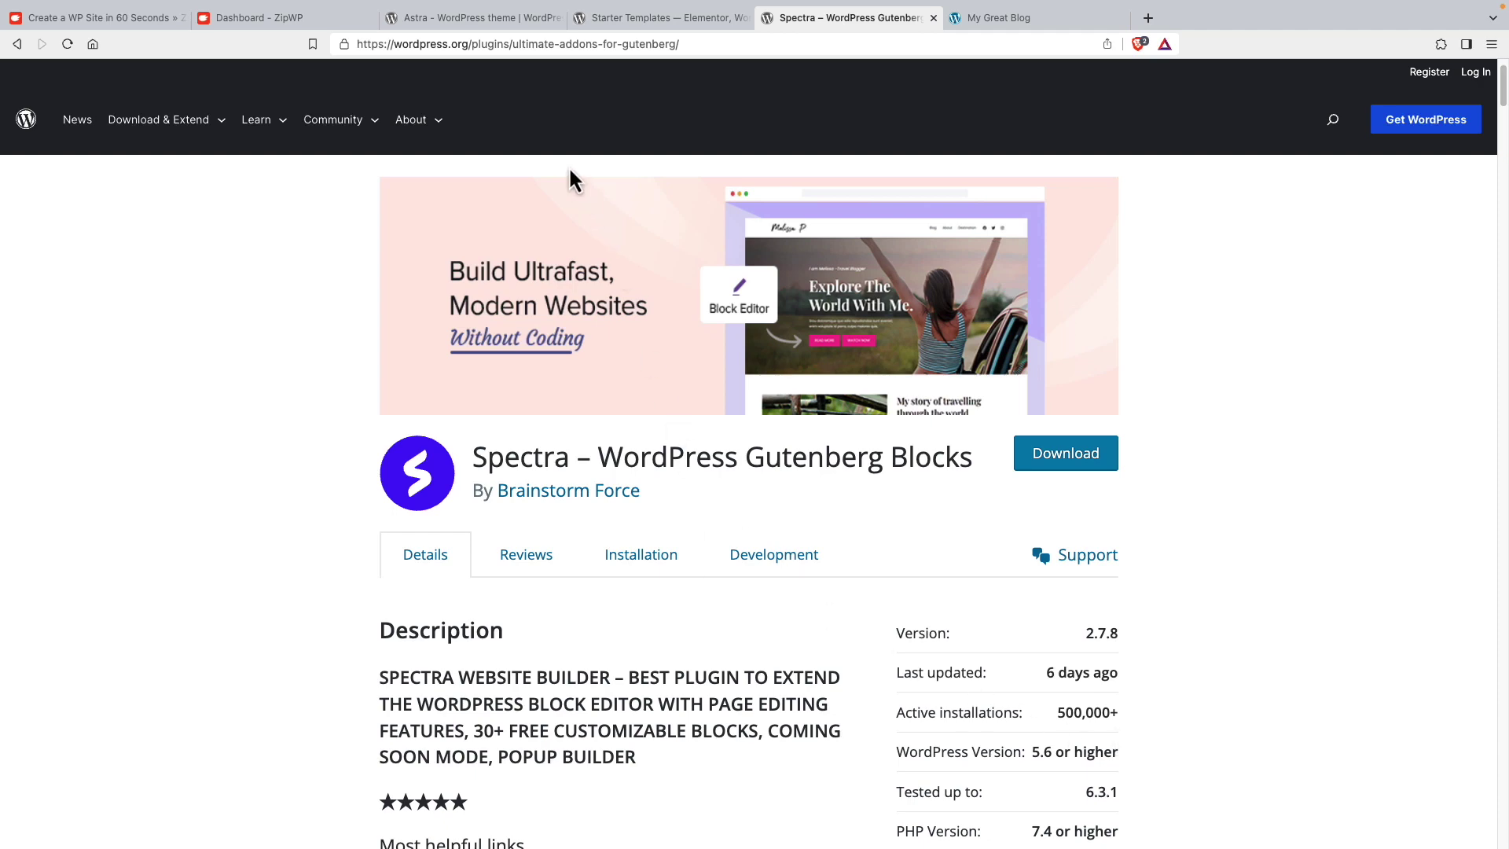
pyautogui.click(511, 20)
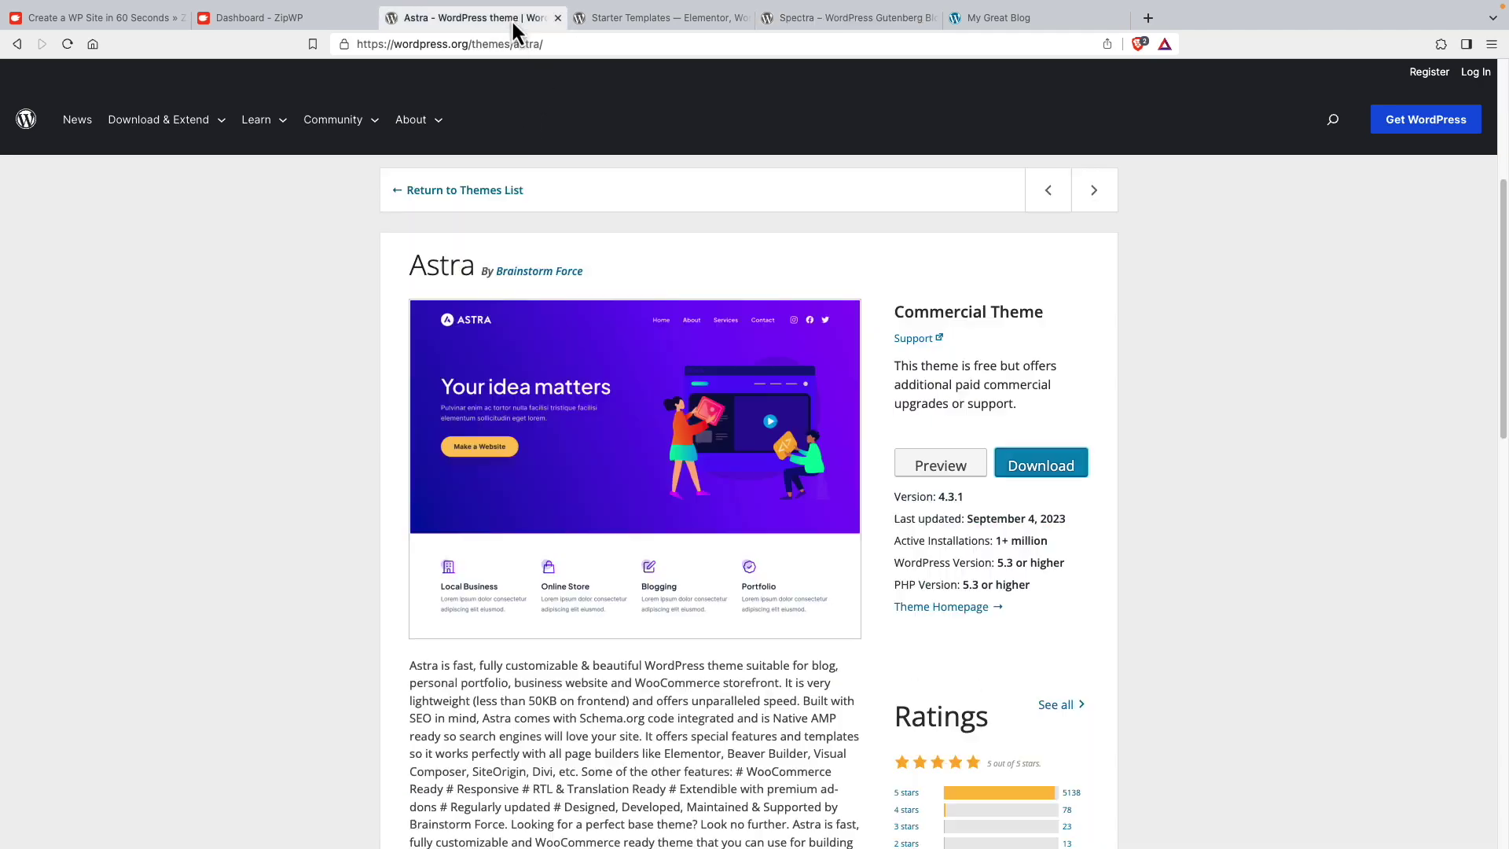
pyautogui.click(625, 21)
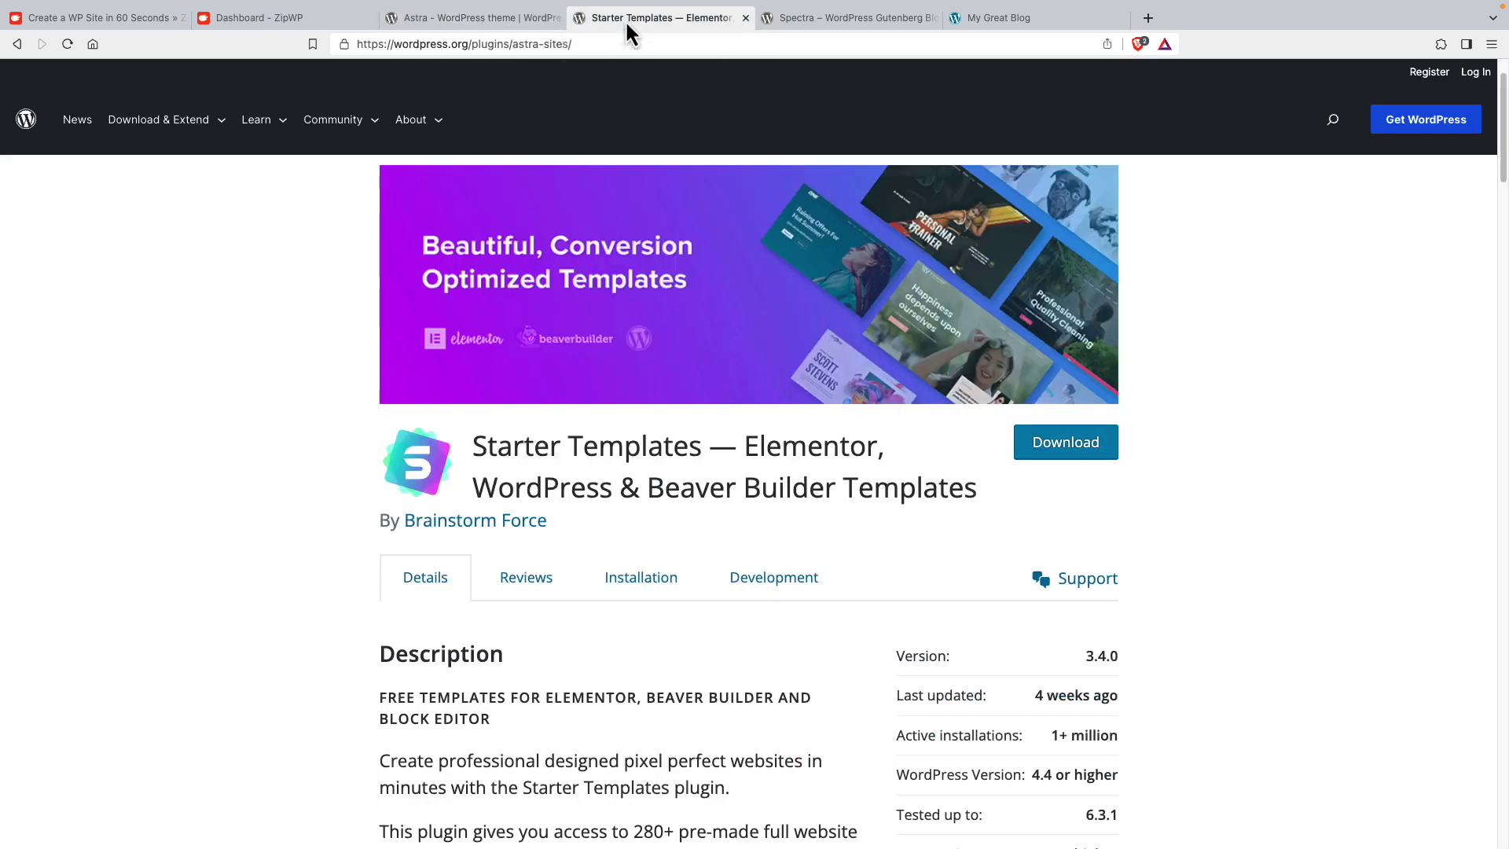
pyautogui.click(812, 21)
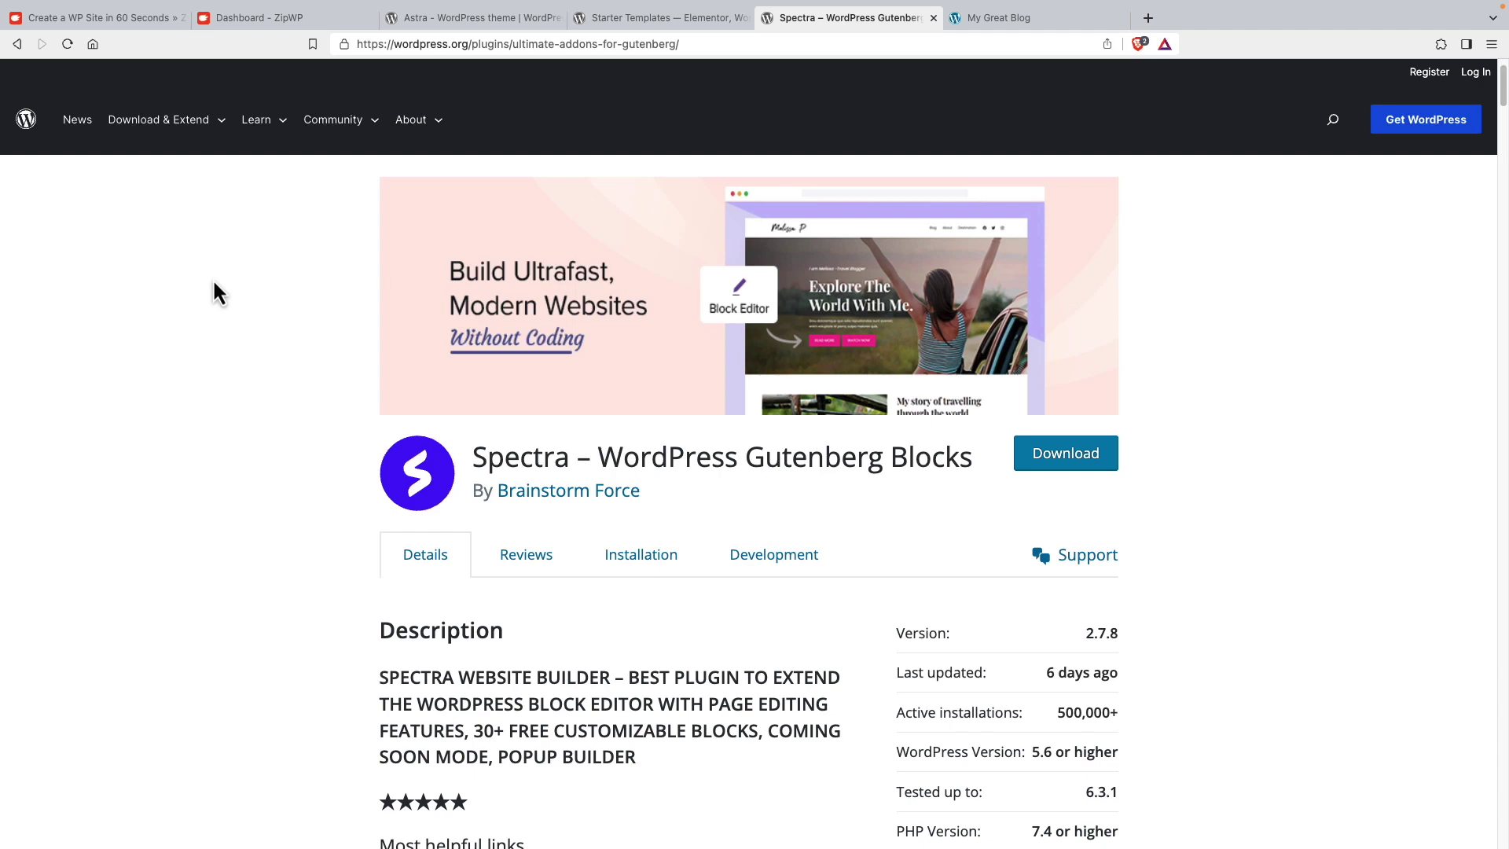
pyautogui.press('super+2')
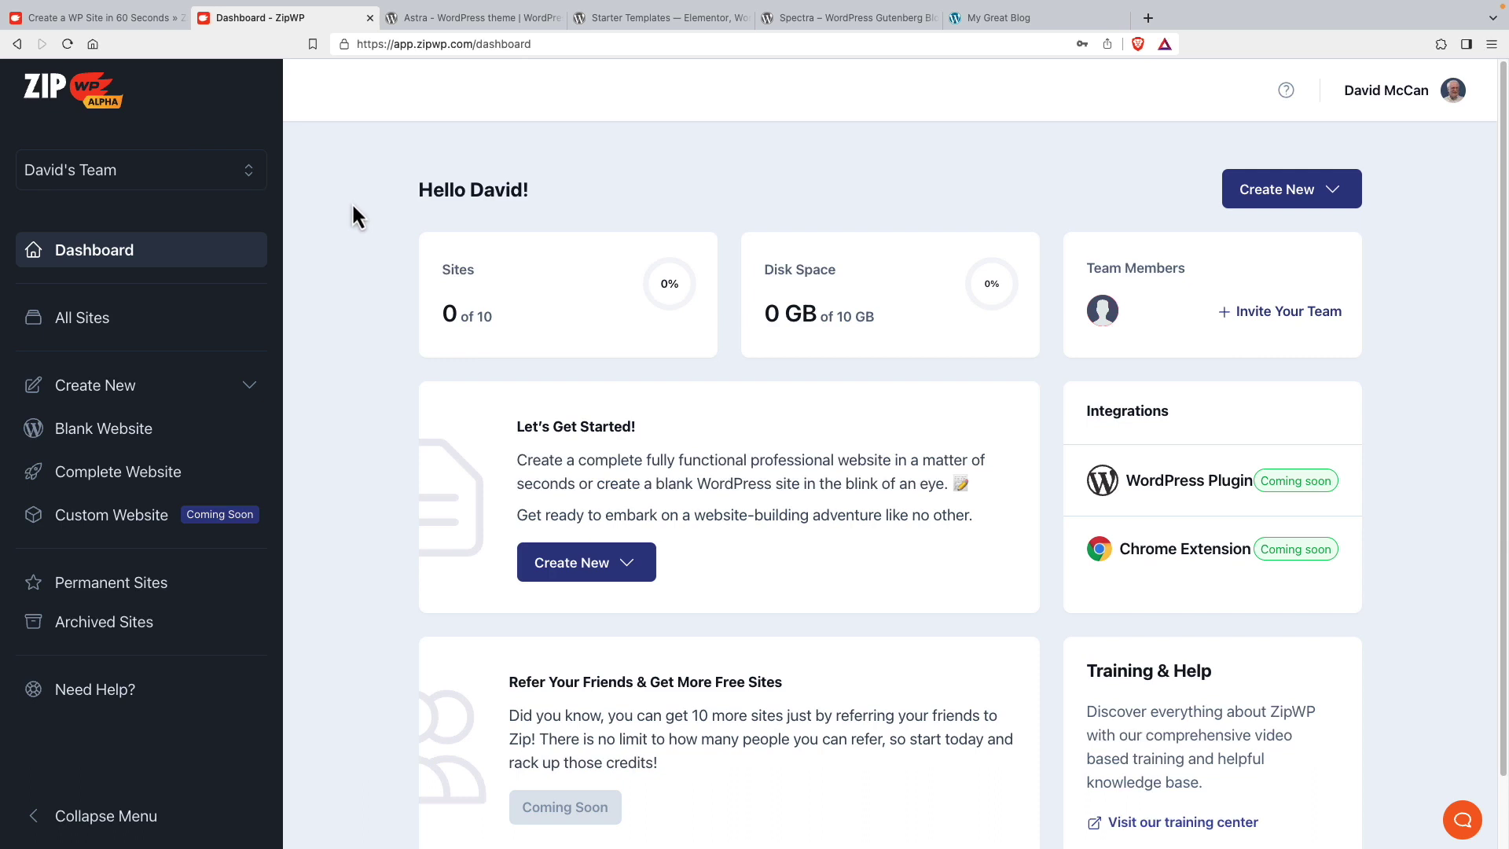
pyautogui.click(1407, 93)
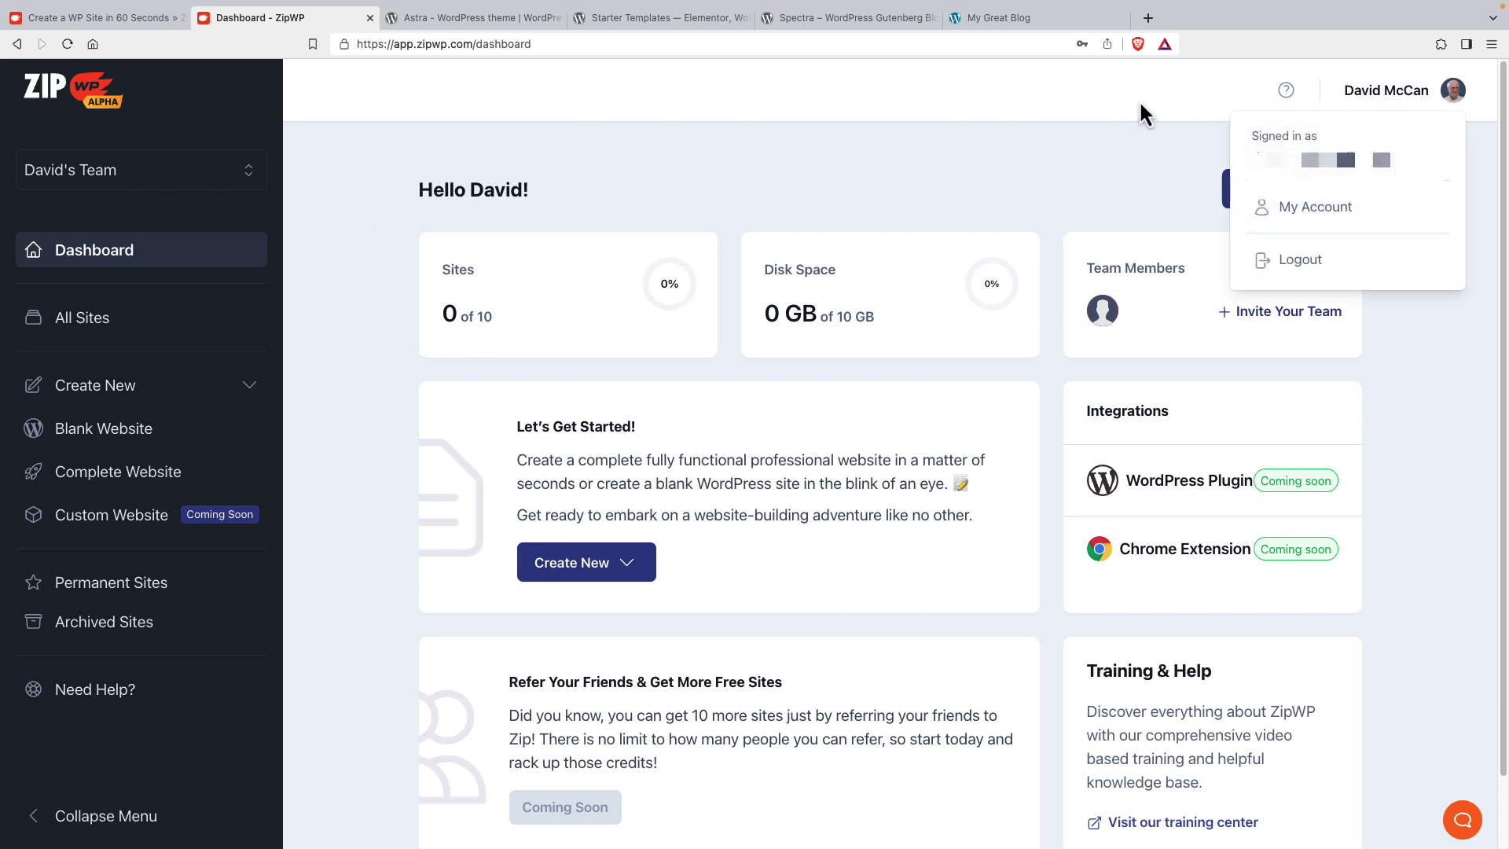
pyautogui.click(1228, 102)
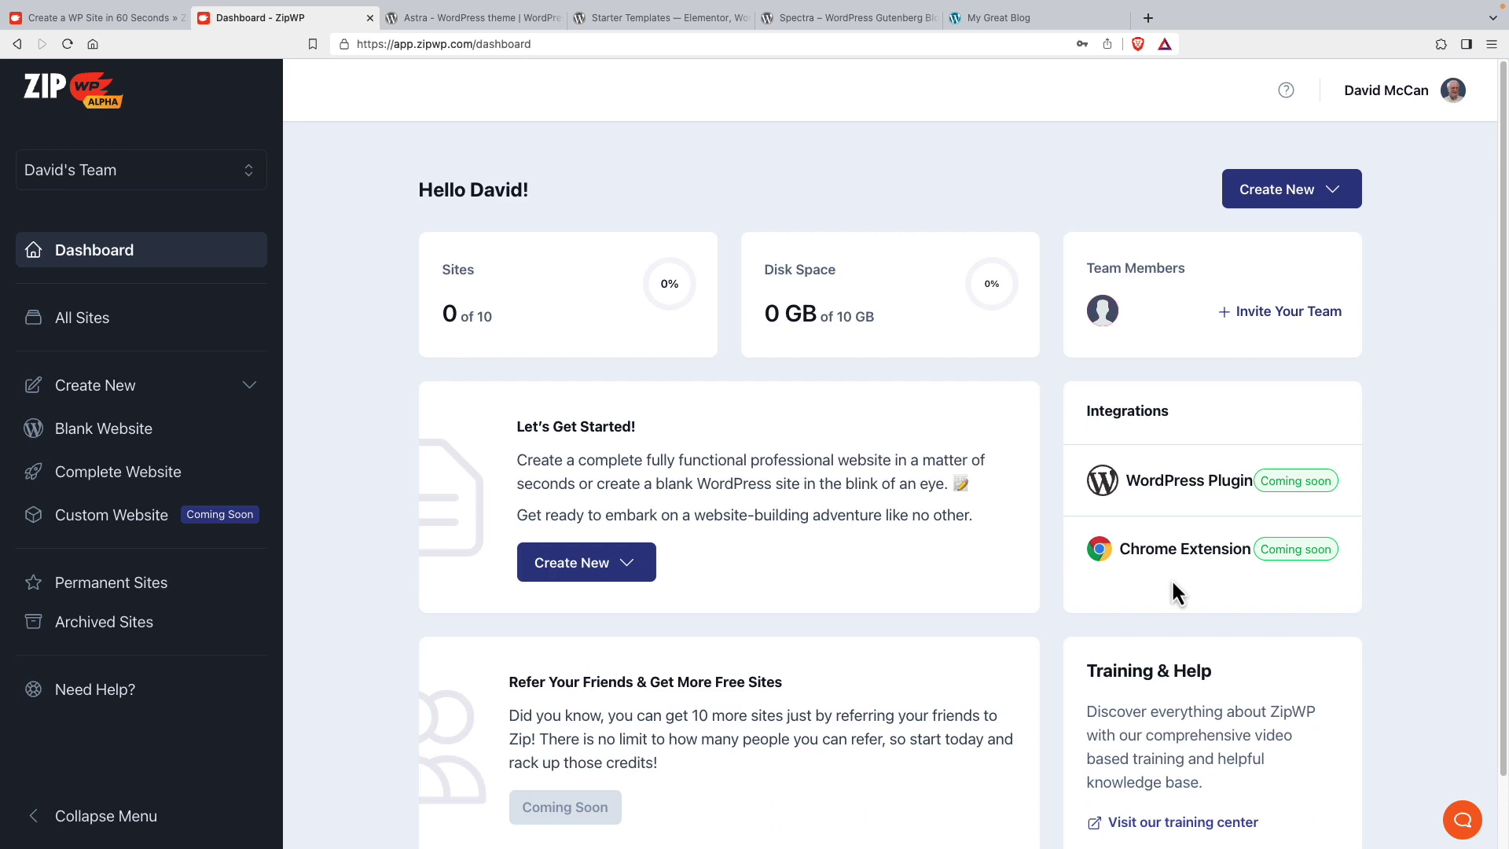
# Check the Create New site choices, then open All Sites, which shows No Records Found
pyautogui.click(629, 571)
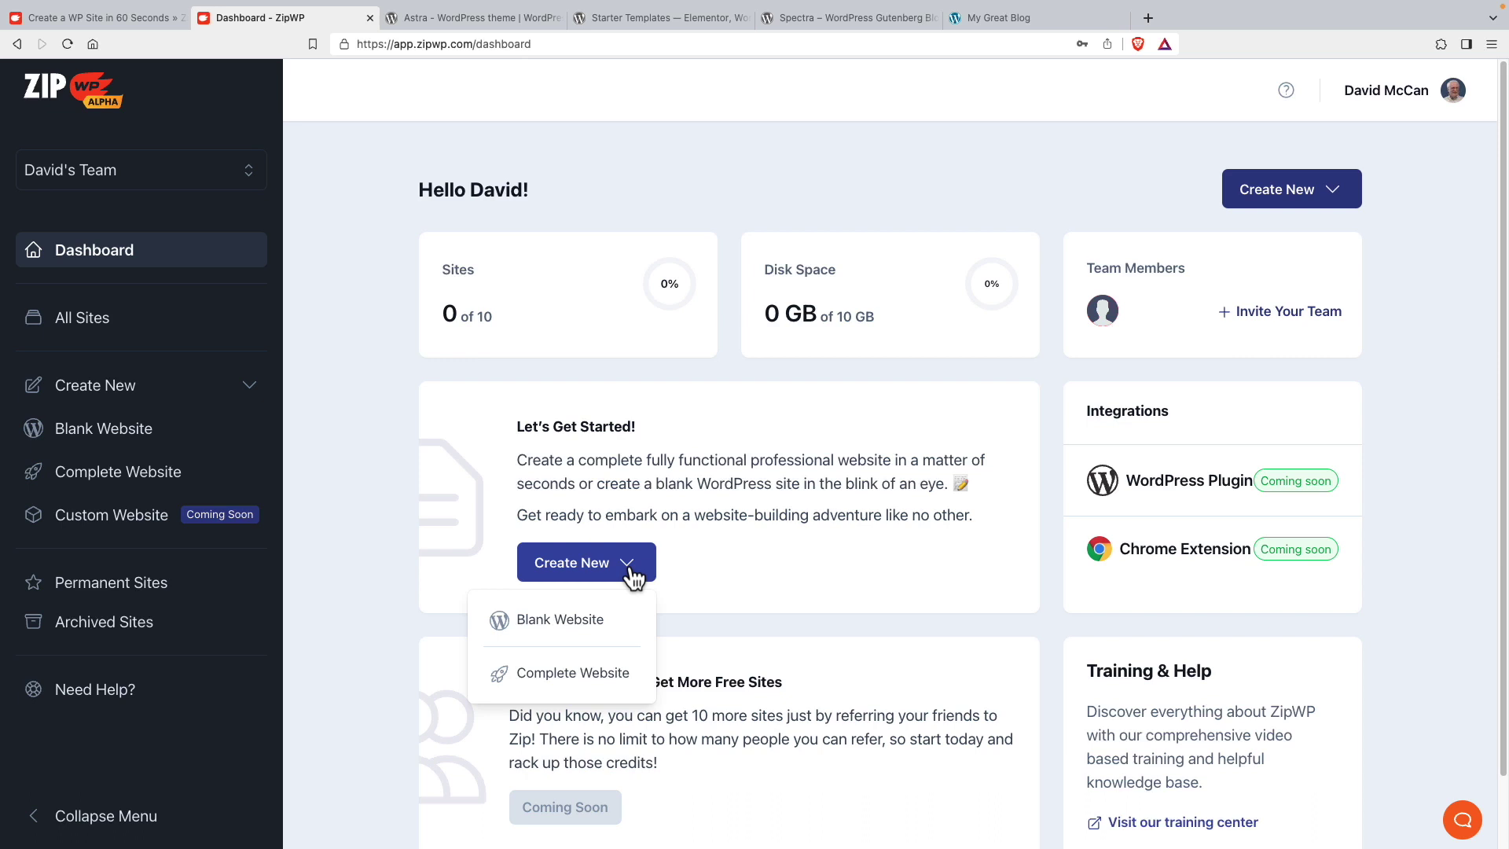
pyautogui.scroll(-1, 738, 566)
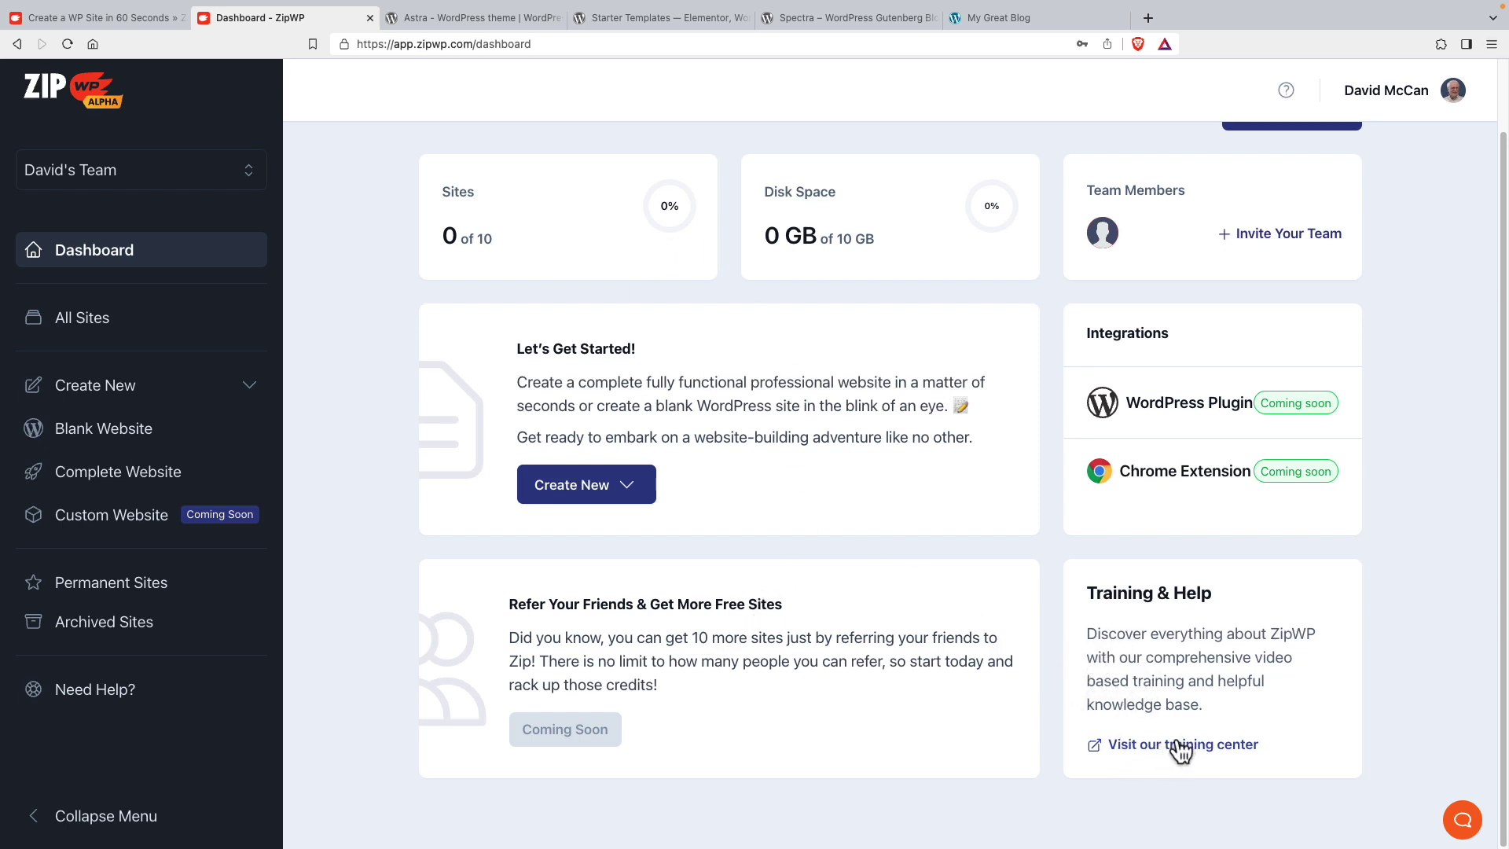
pyautogui.scroll(2, 514, 597)
pyautogui.click(82, 320)
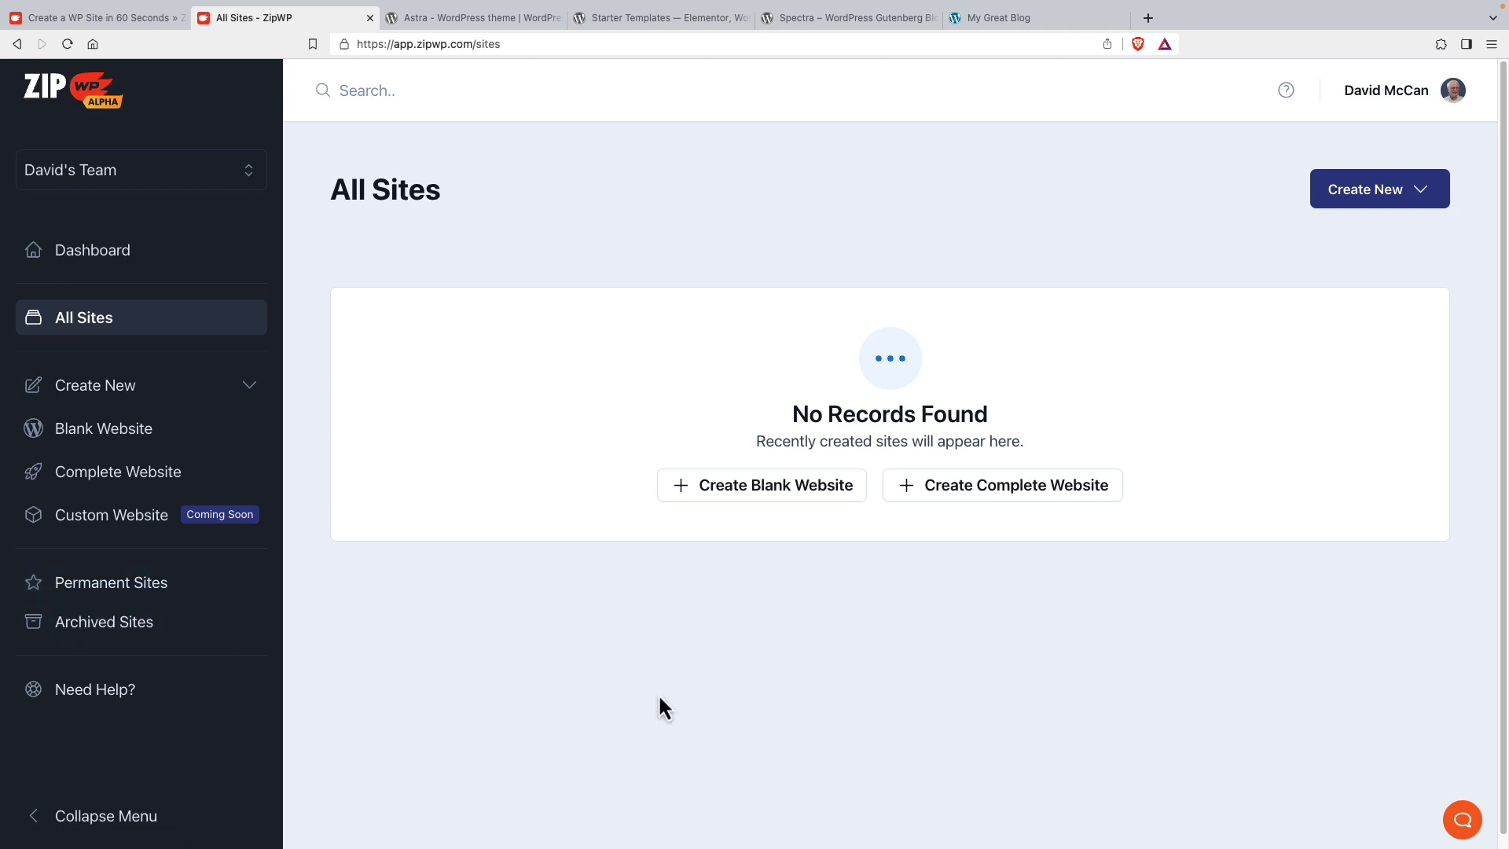
# Start a Complete Website, leave the language at English (Default), and choose Person as the type
pyautogui.click(98, 476)
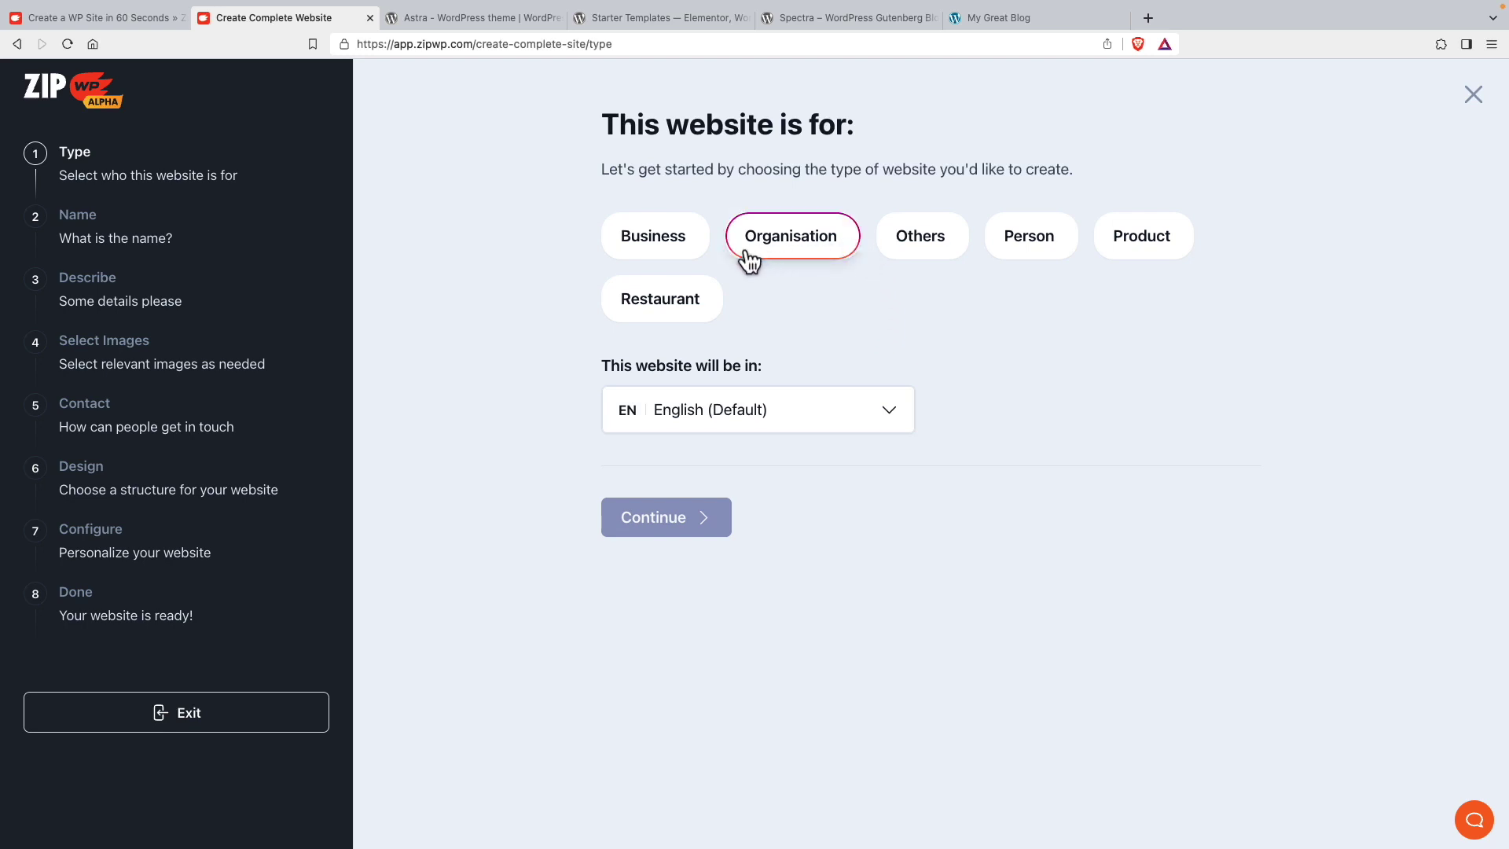
pyautogui.click(891, 409)
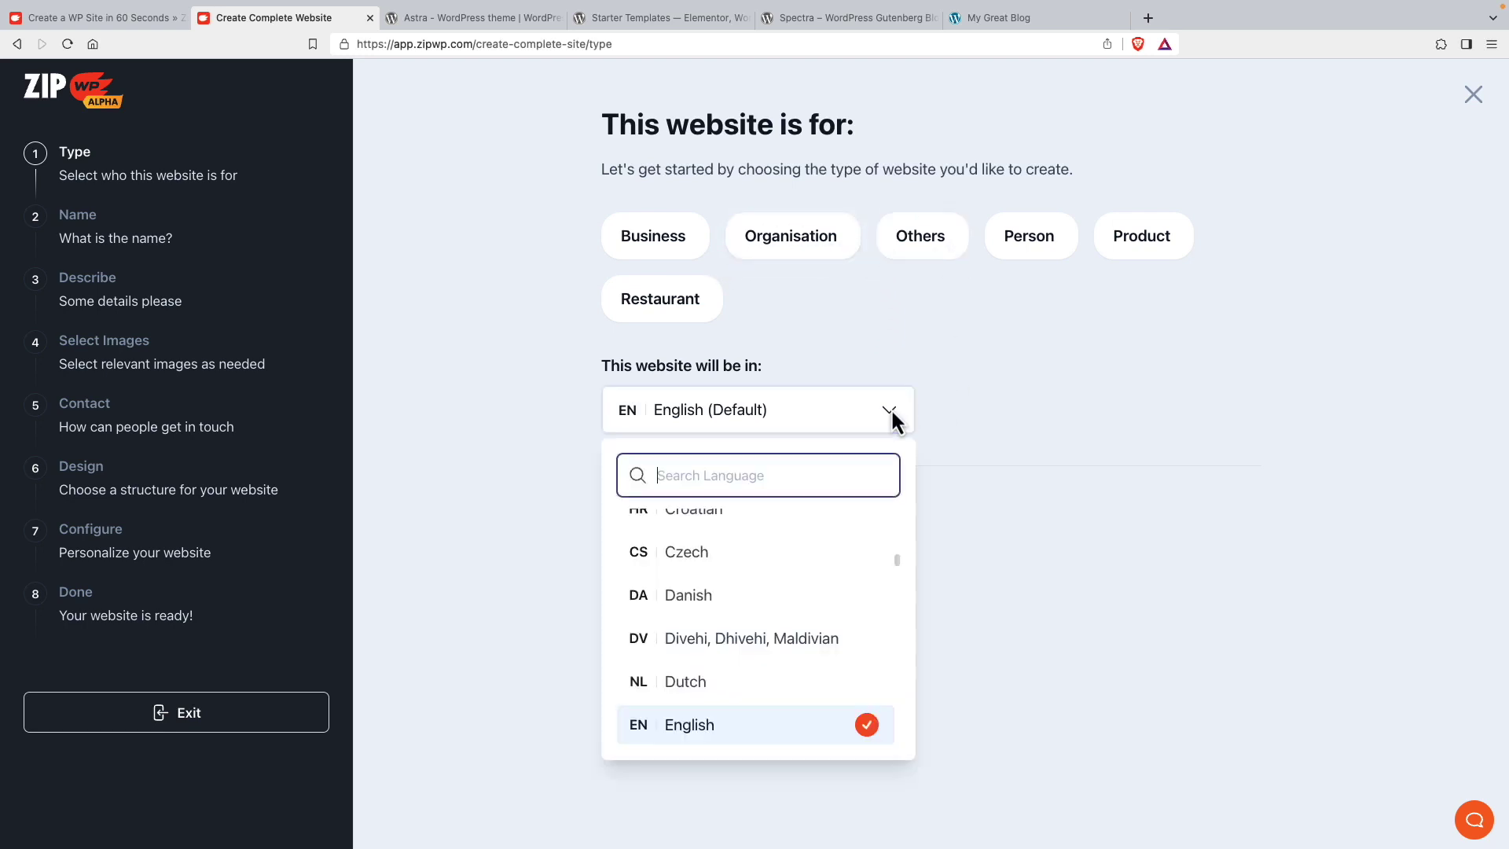
pyautogui.moveTo(898, 561)
pyautogui.mouseDown()
pyautogui.moveTo(898, 588)
pyautogui.moveTo(899, 563)
pyautogui.mouseUp()
pyautogui.click(989, 556)
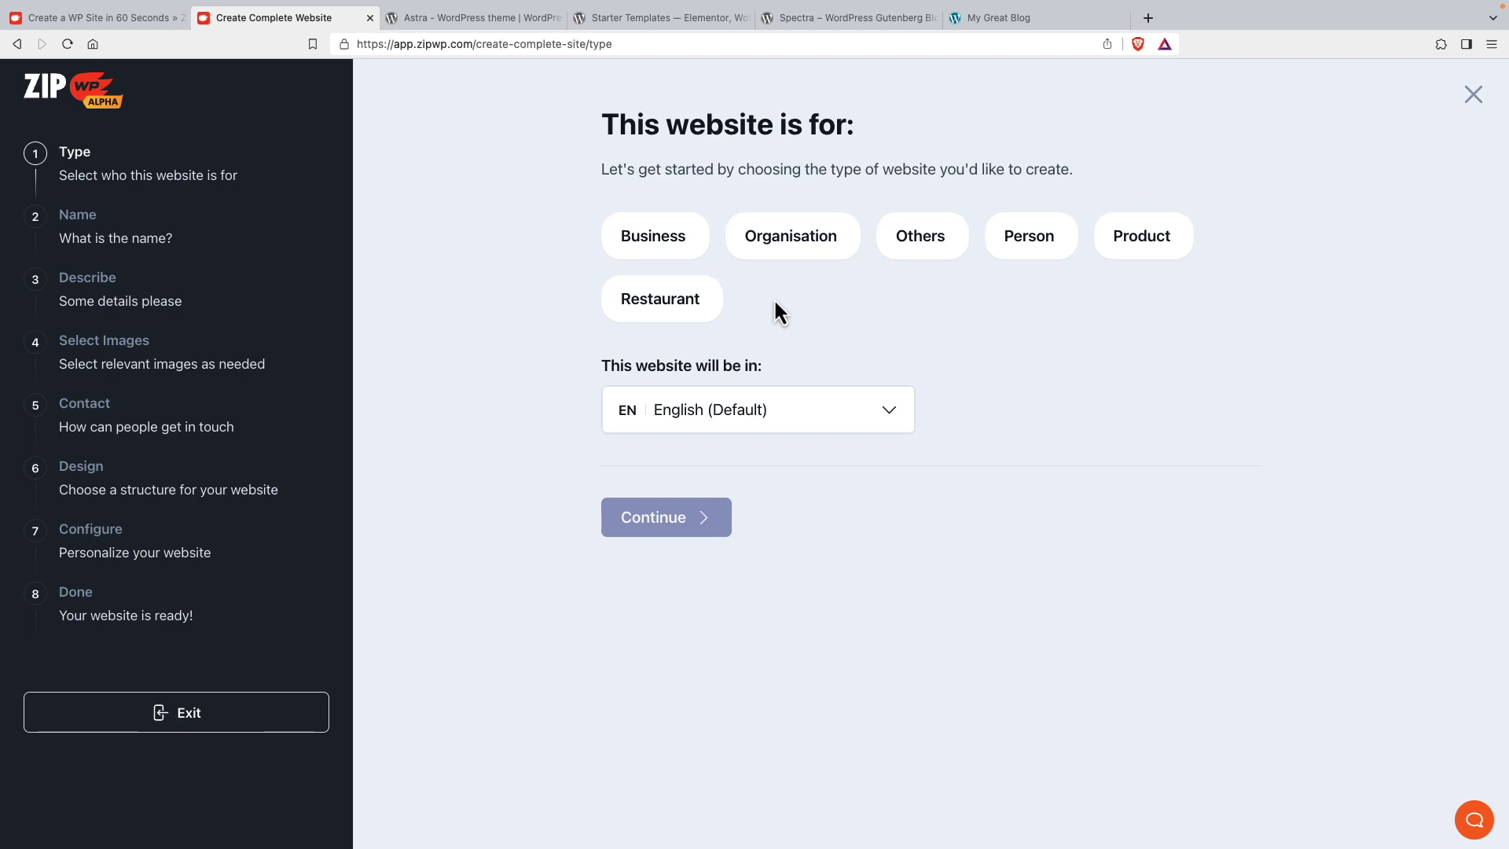
pyautogui.click(1025, 247)
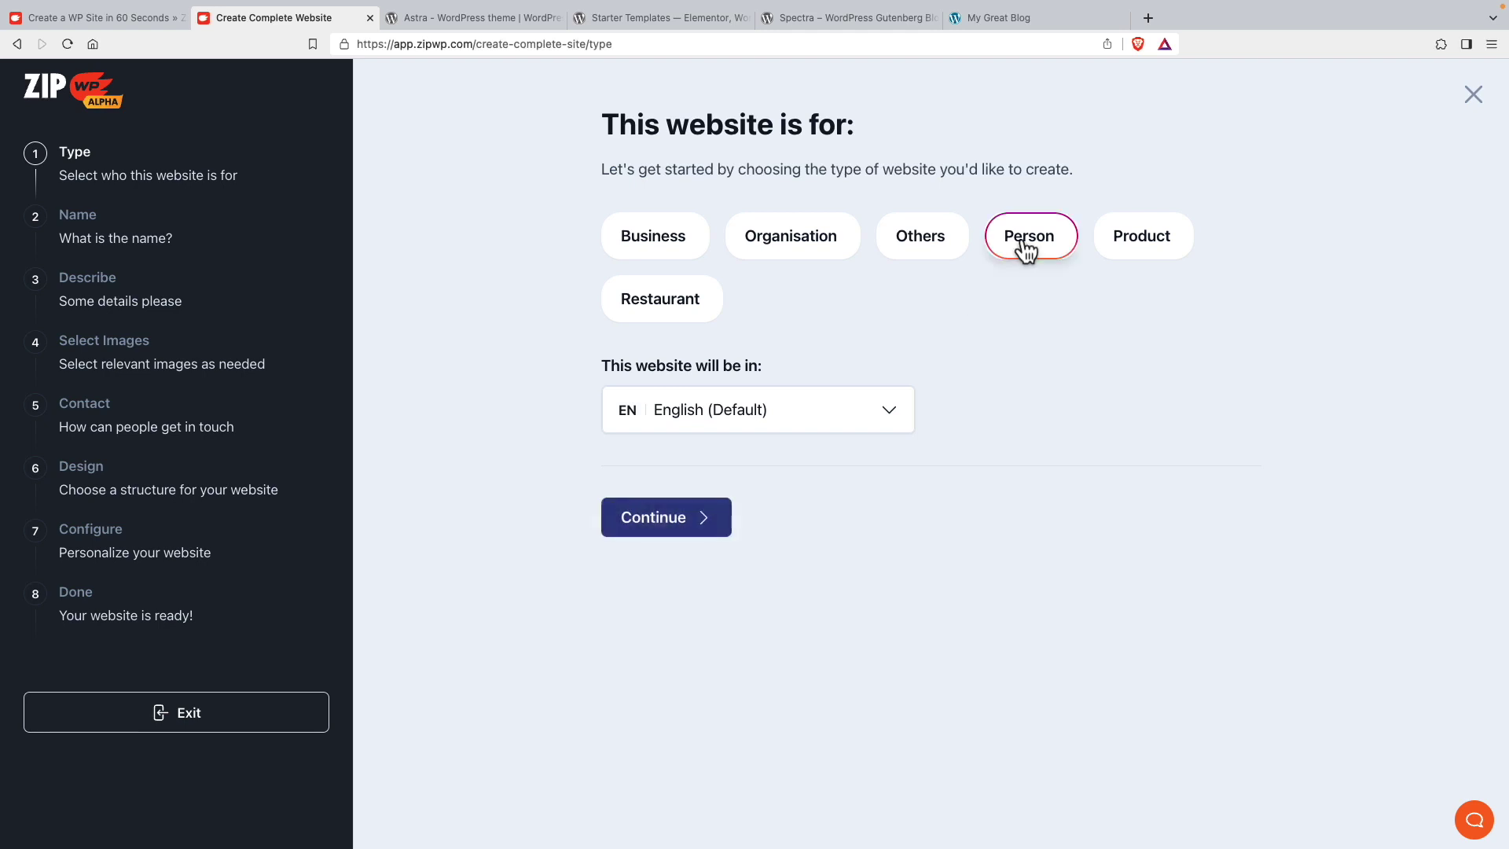
# Enter the site owner's name by picking it from the suggestions
pyautogui.click(707, 527)
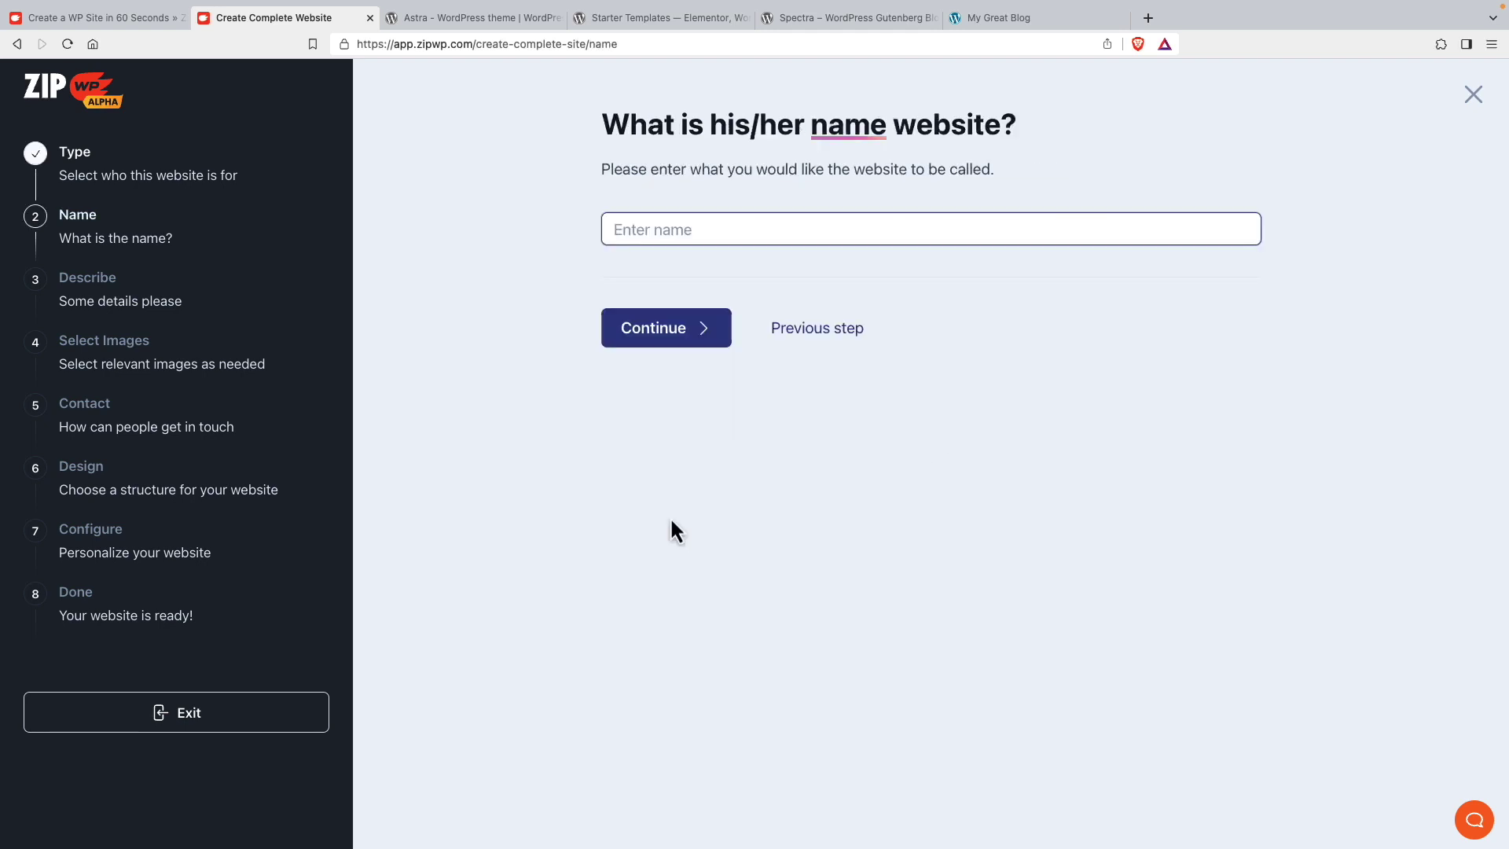
pyautogui.write('Dav')
pyautogui.click(665, 325)
# Paste the site description, change 'site builder' to 'designer', and continue to images
pyautogui.write('I am a WordPress site builder and provide SEO and copywriting services.  I serve book authors and other creative entrepreneurs.')
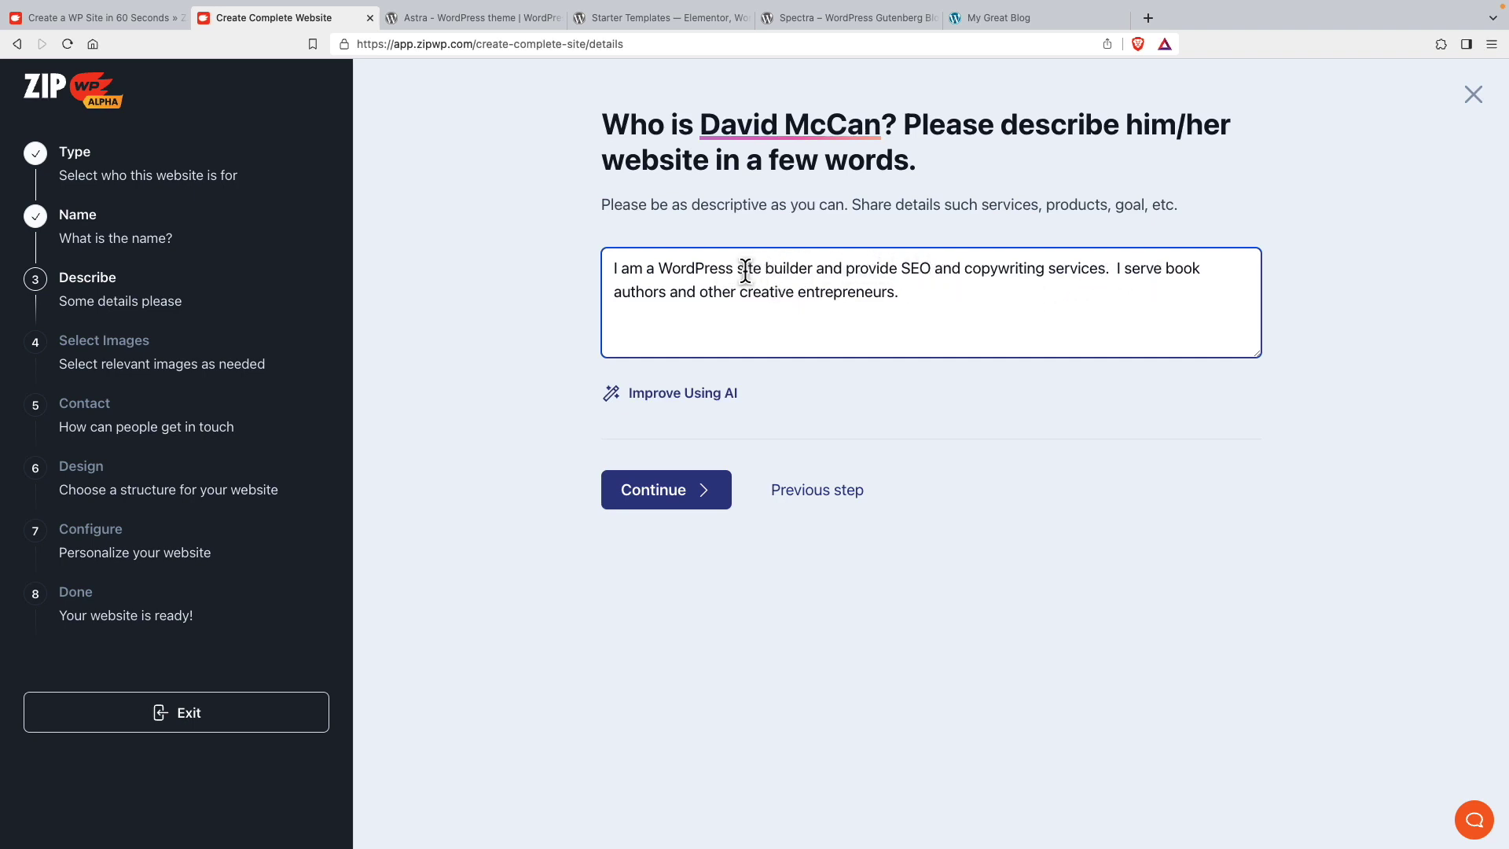
pyautogui.doubleClick(778, 270)
pyautogui.hotkey('alt', 'shift', 'Left')
pyautogui.write('designer')
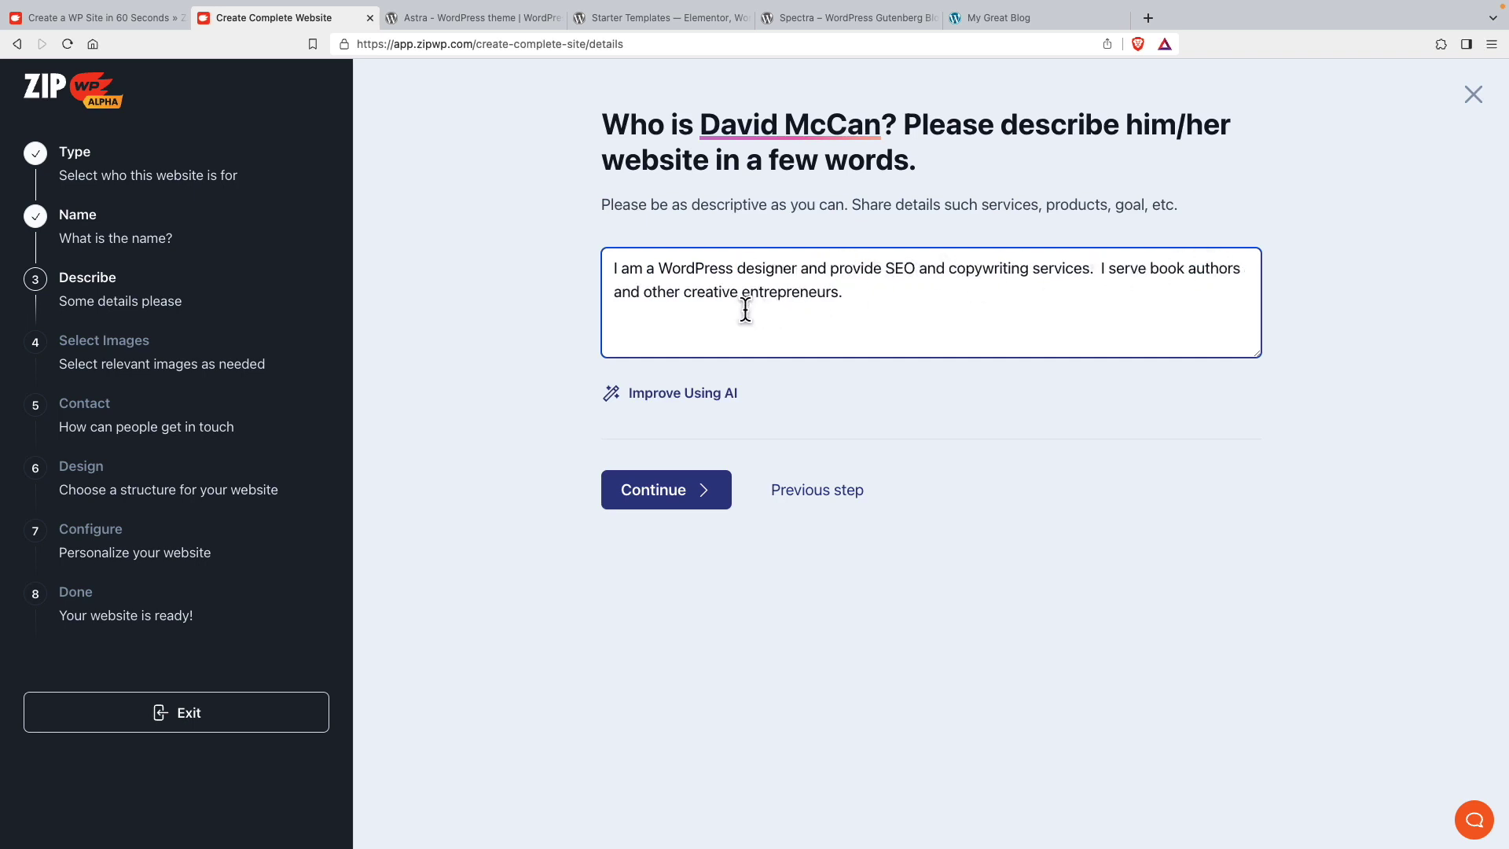
pyautogui.click(667, 498)
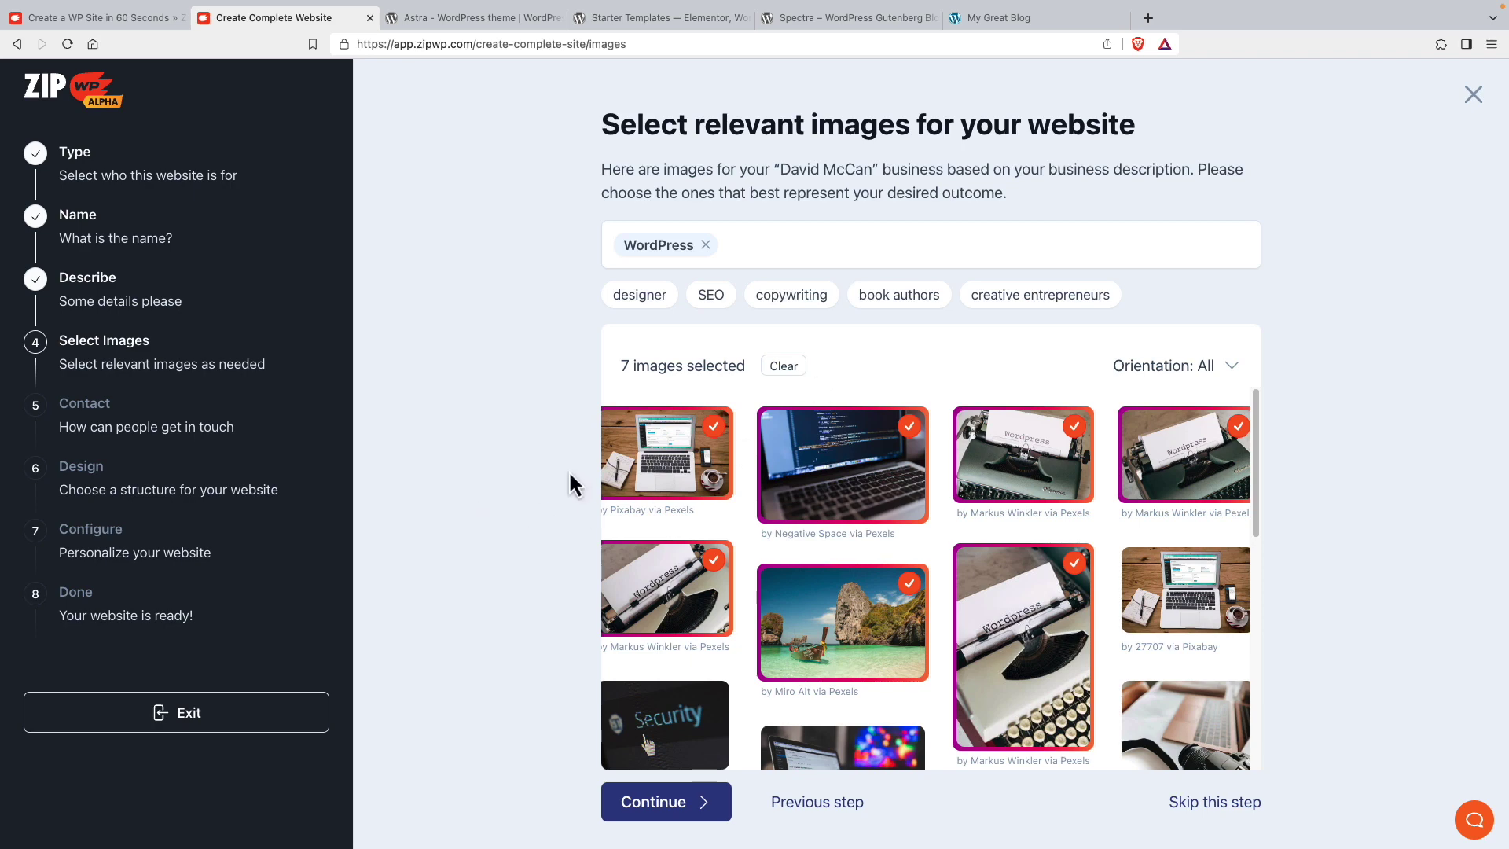
# Deselect the beach photo and four typewriter photos, and select the StockSnap laptop photo
pyautogui.click(905, 590)
pyautogui.click(721, 578)
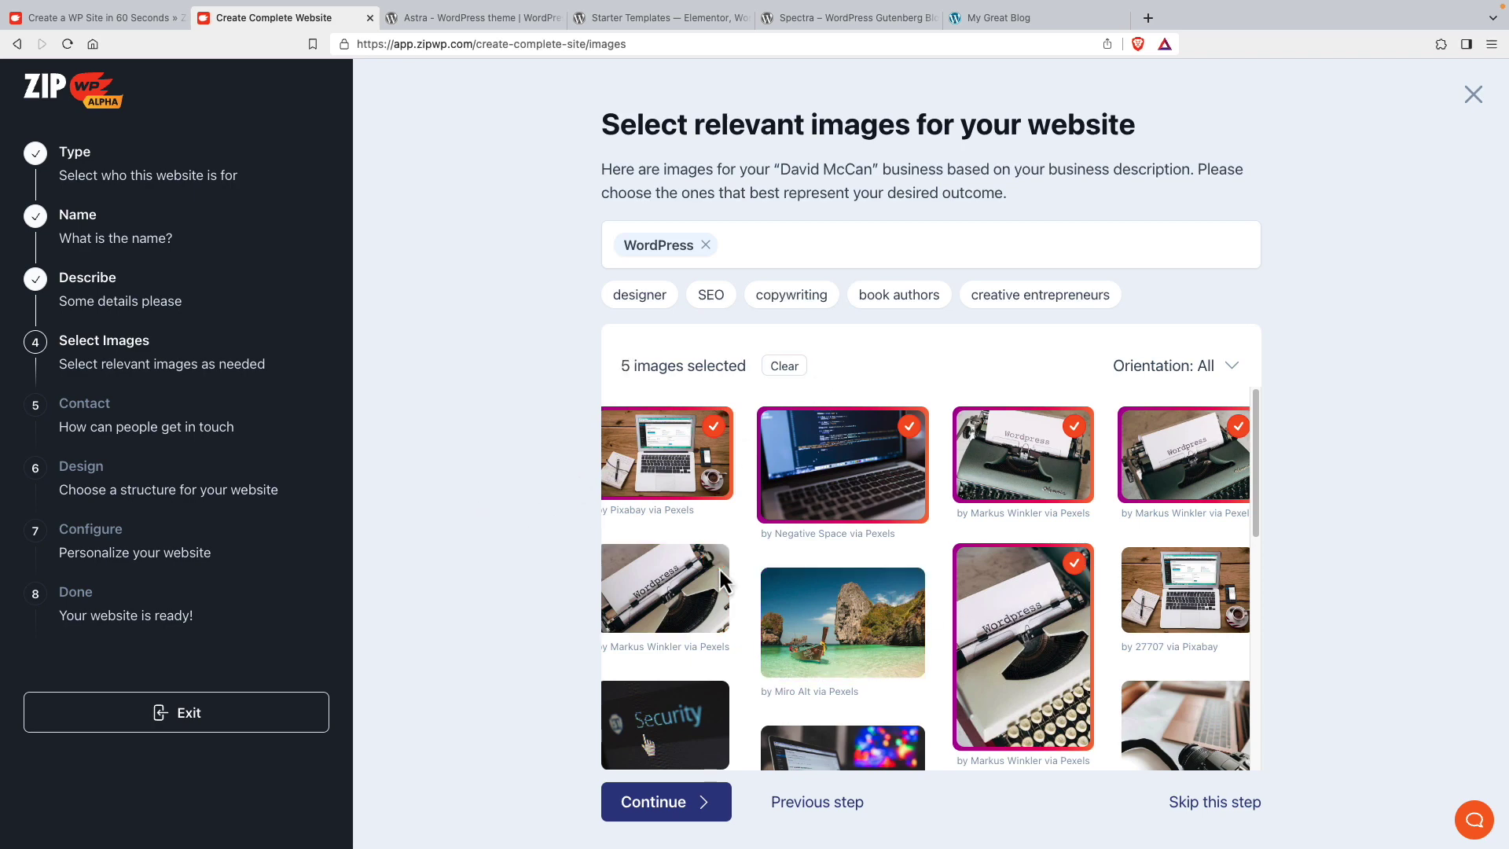
pyautogui.click(1075, 578)
pyautogui.click(1242, 440)
pyautogui.click(1083, 446)
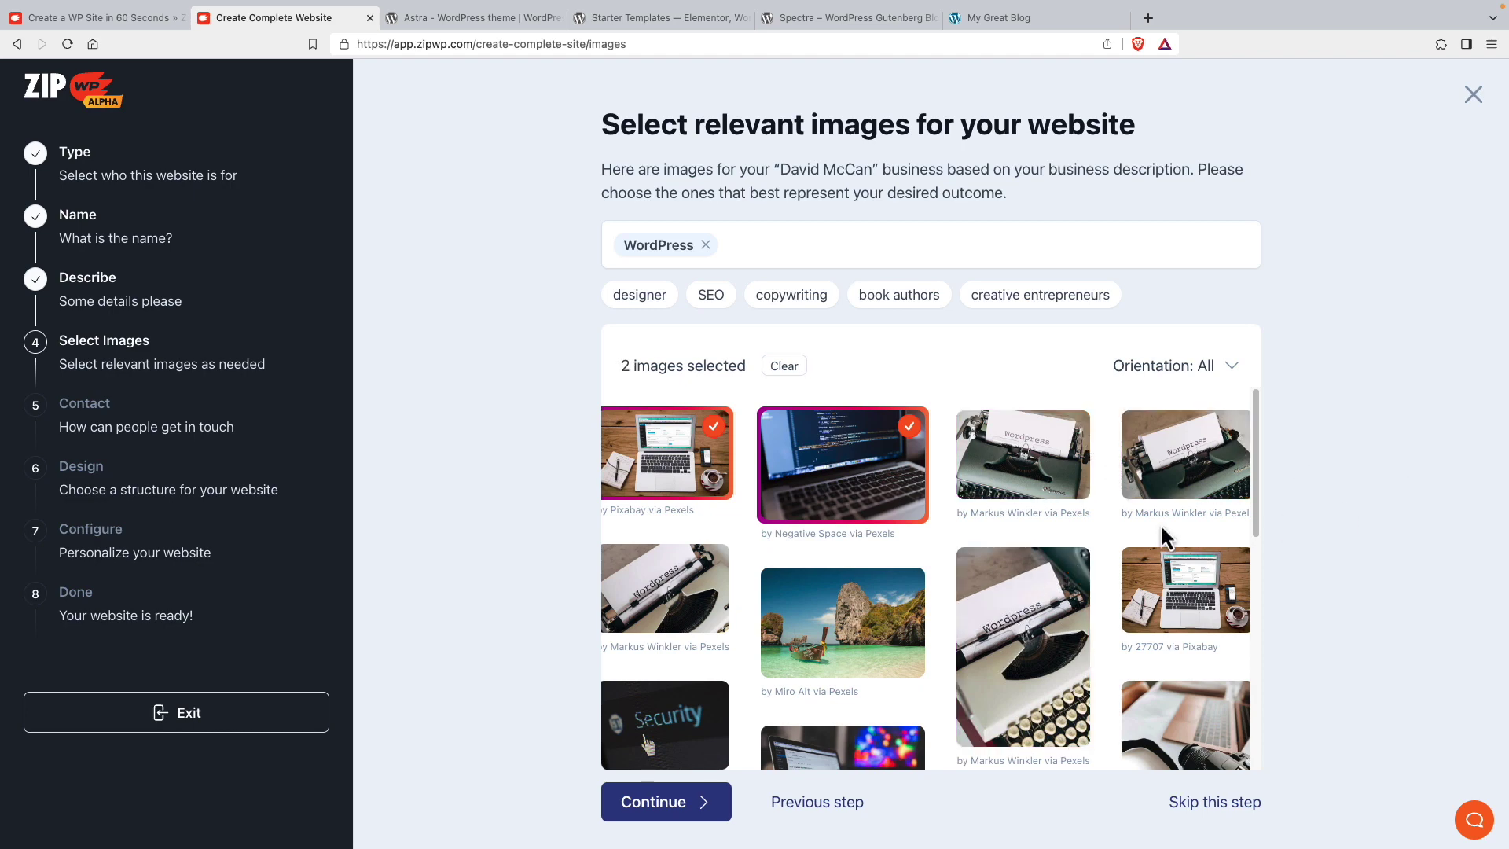
pyautogui.scroll(-3, 1160, 530)
pyautogui.scroll(-1, 1158, 522)
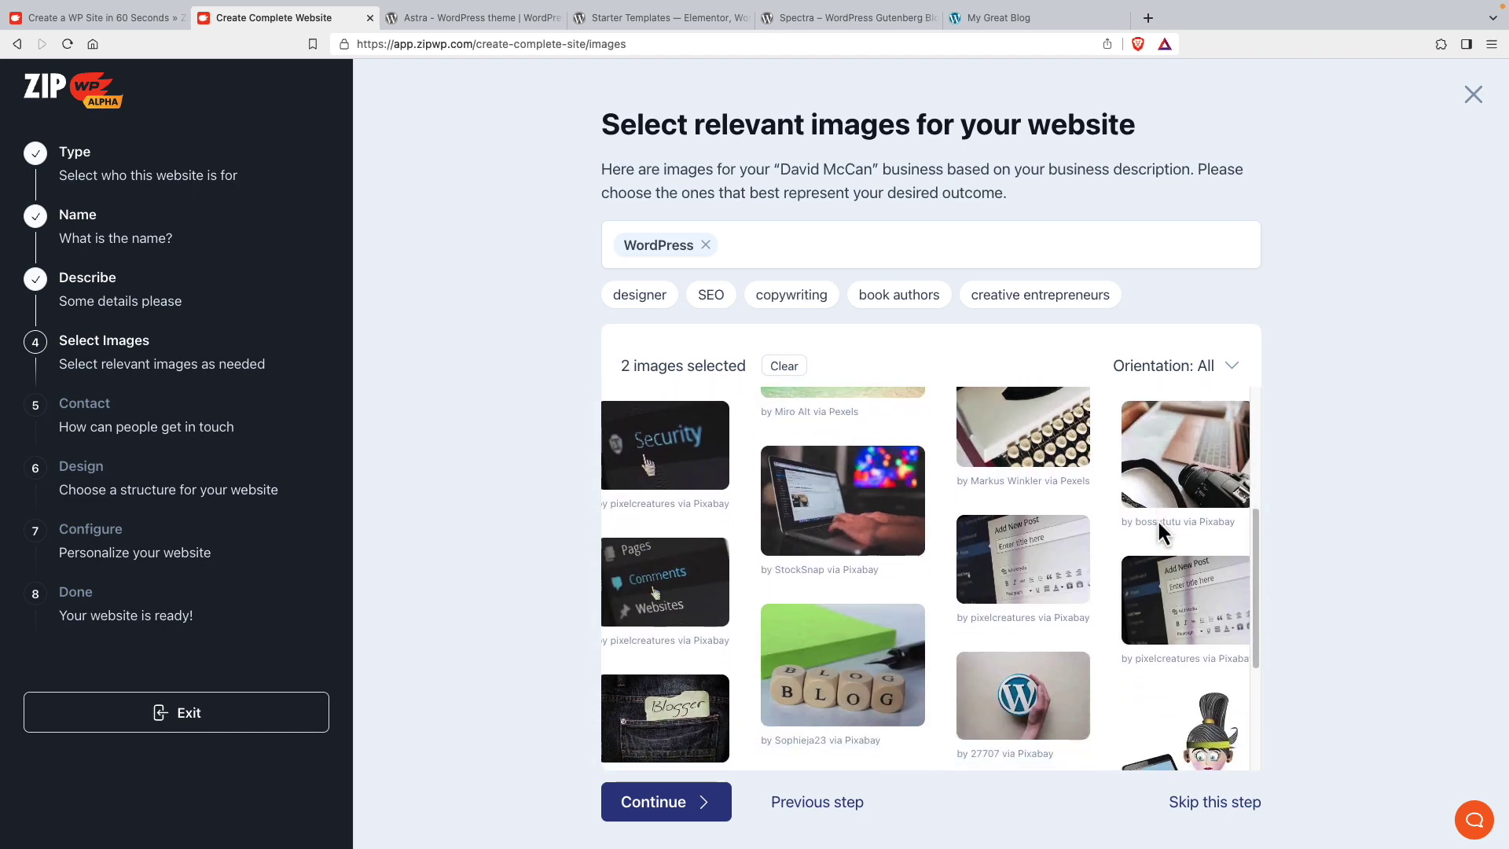
pyautogui.click(920, 472)
pyautogui.scroll(-2, 949, 541)
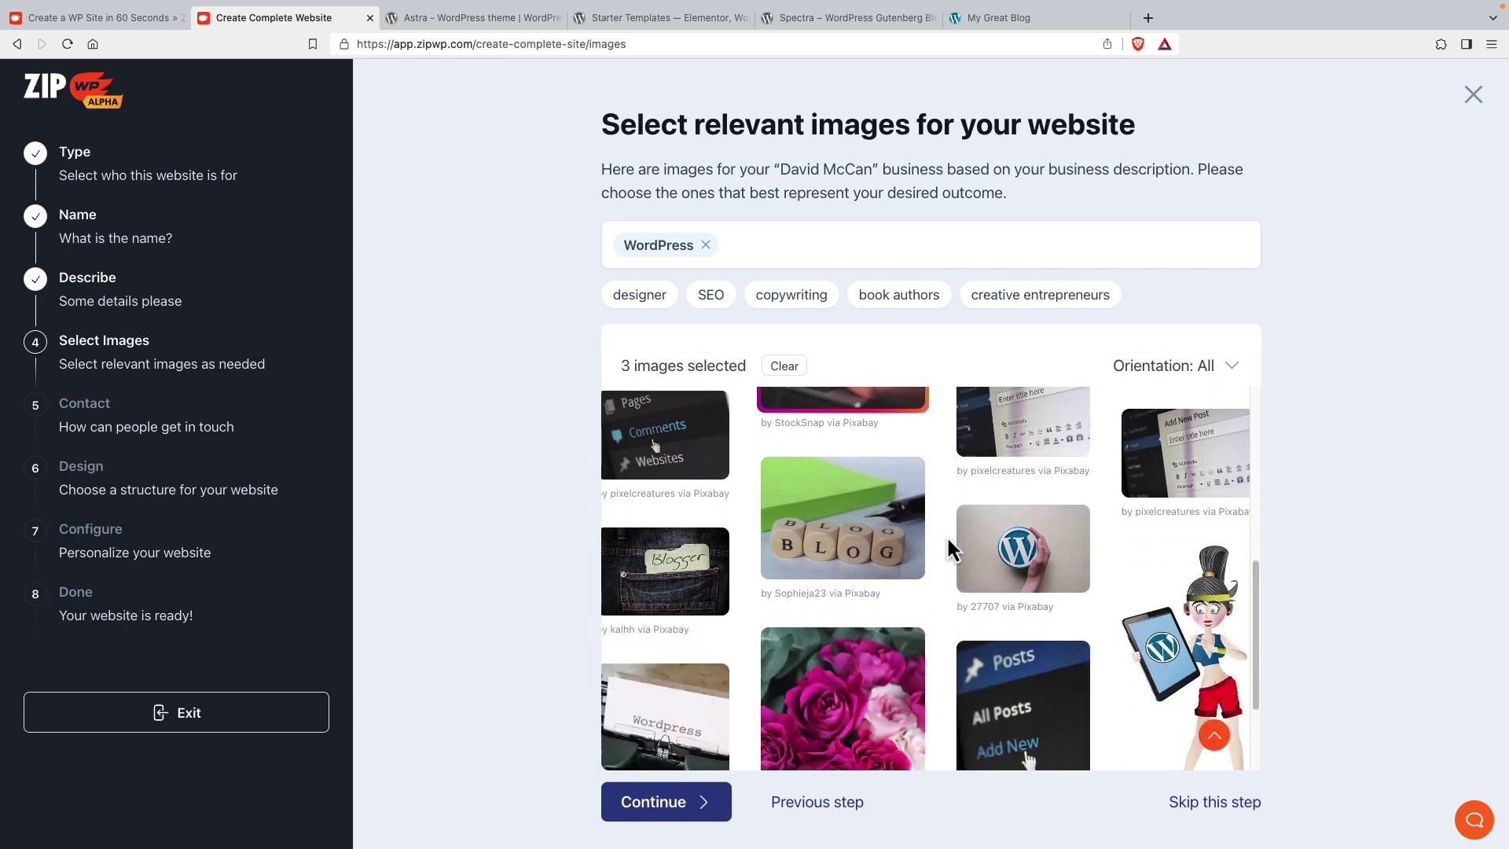
pyautogui.scroll(-3, 935, 539)
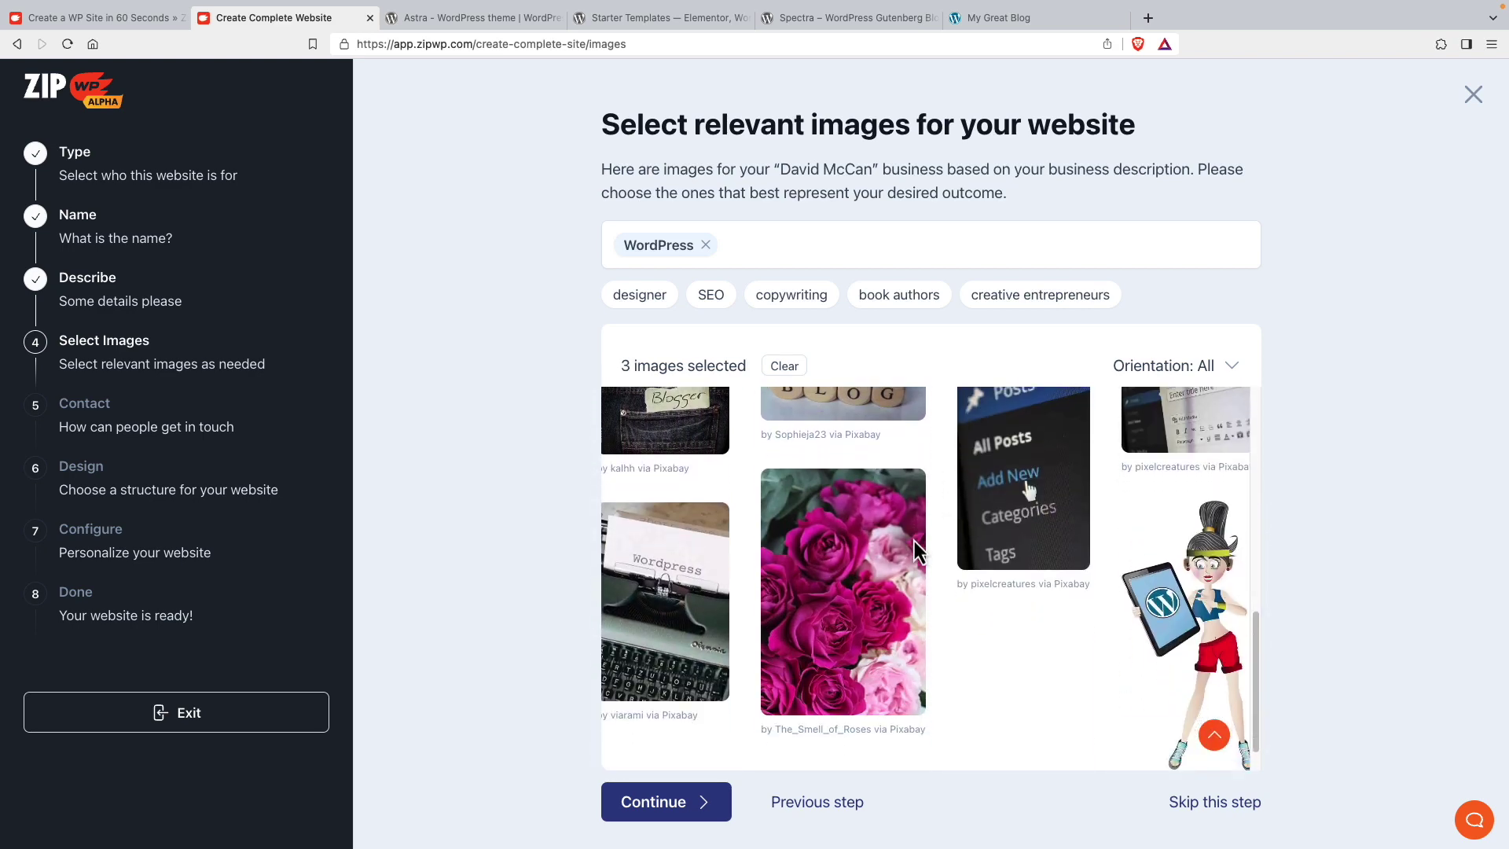
pyautogui.scroll(10, 914, 536)
# Browse the designer photos, then search 'web designer' and select the SEO letter tiles photo
pyautogui.click(650, 297)
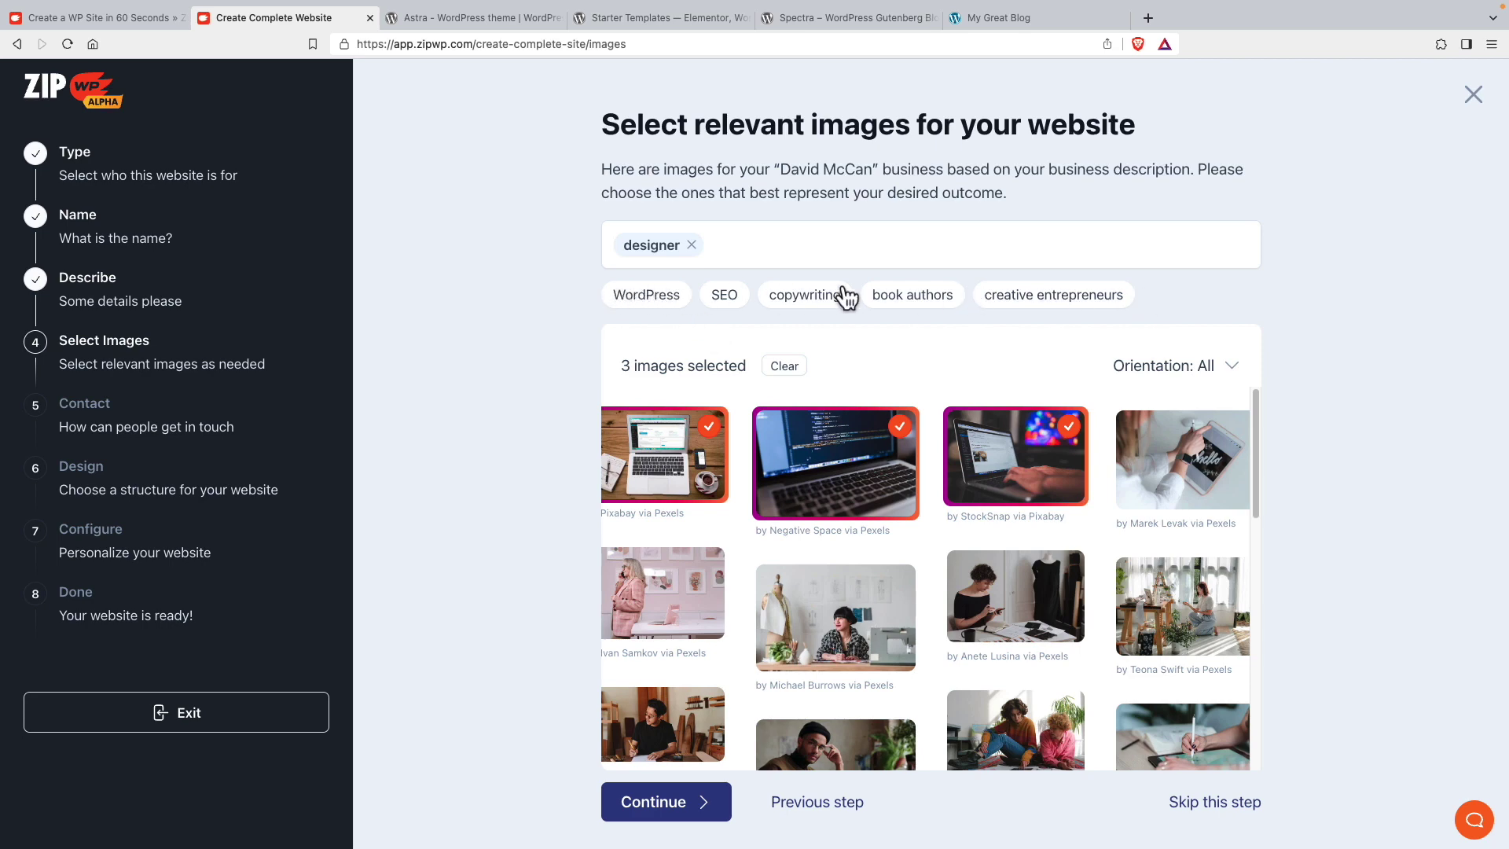
pyautogui.scroll(-5, 747, 527)
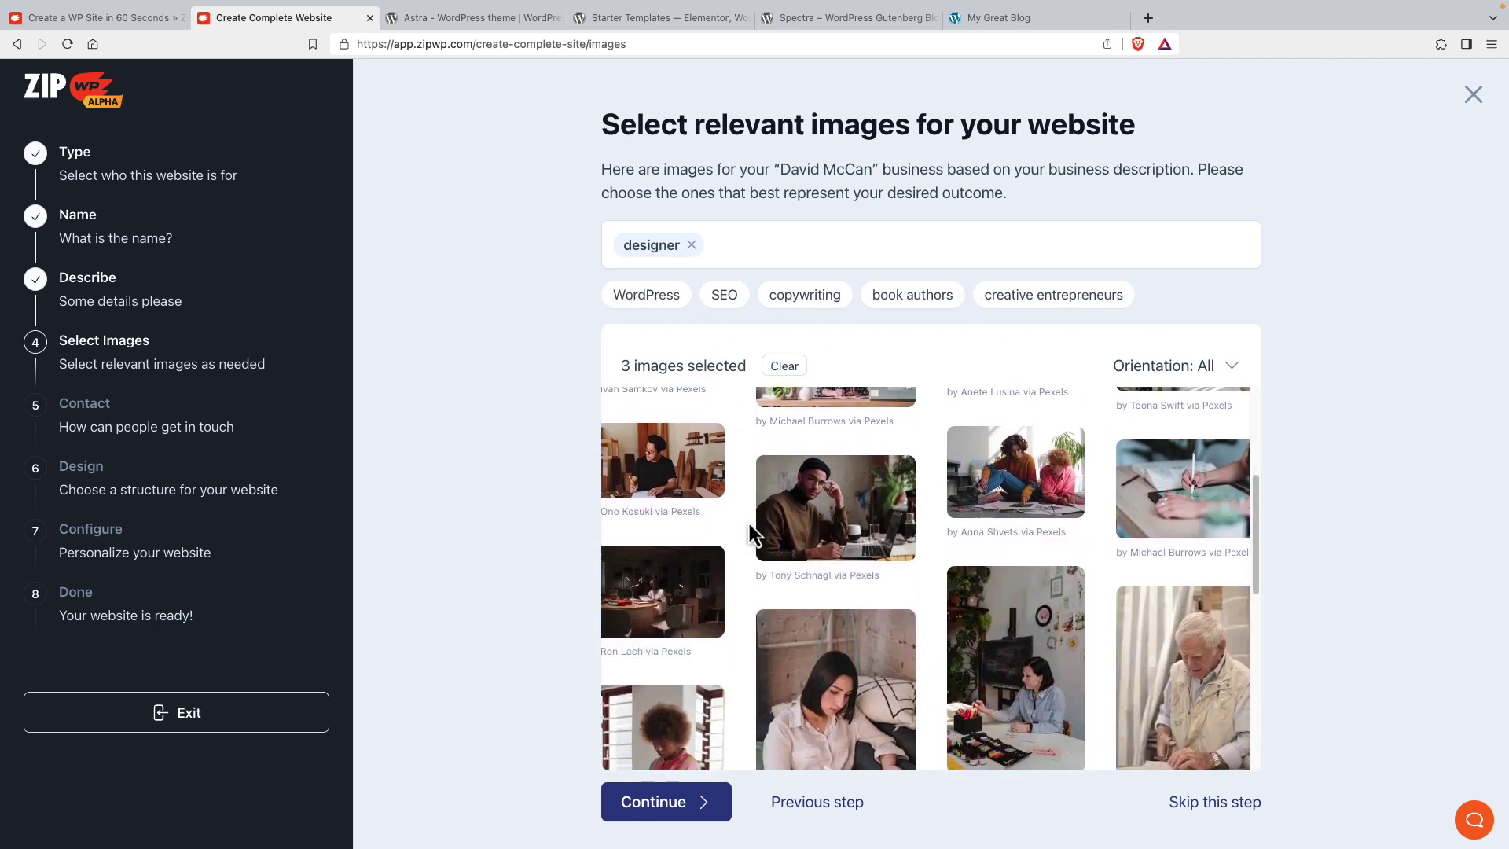
pyautogui.scroll(-8, 759, 523)
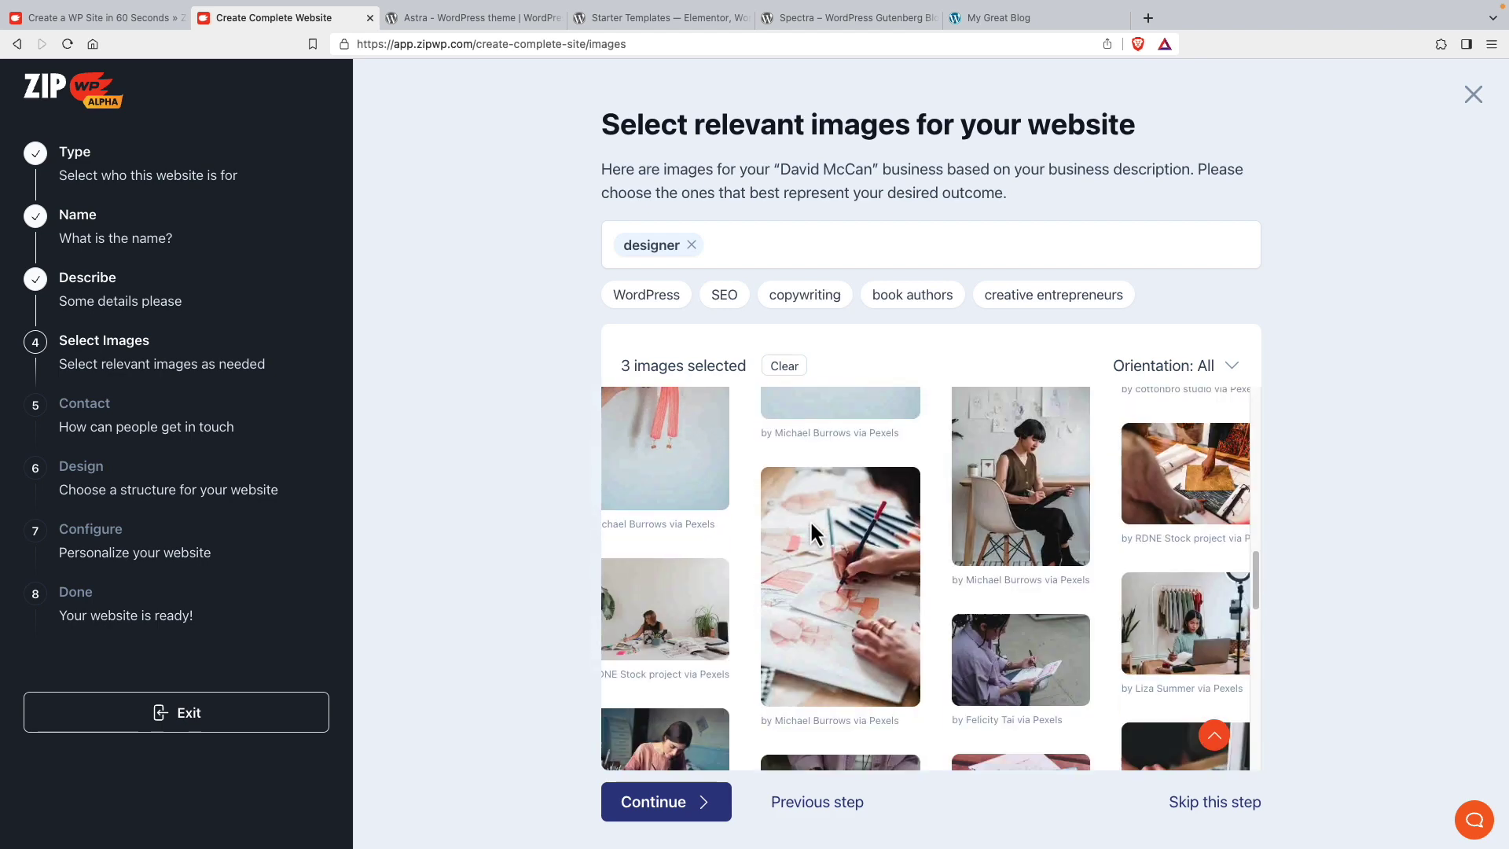
pyautogui.scroll(-10, 822, 518)
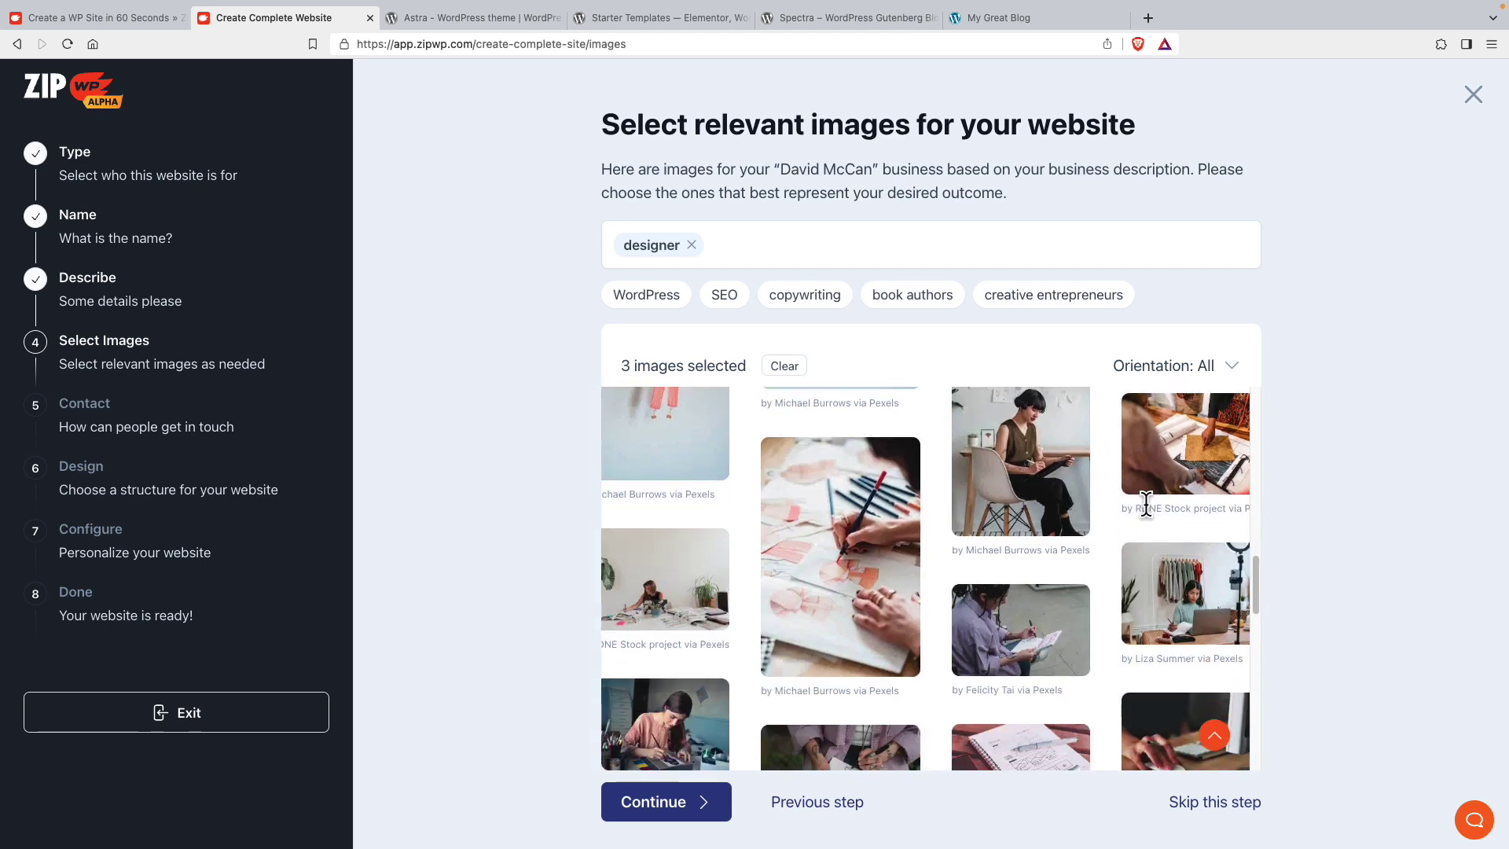
pyautogui.click(691, 245)
pyautogui.write('web designer')
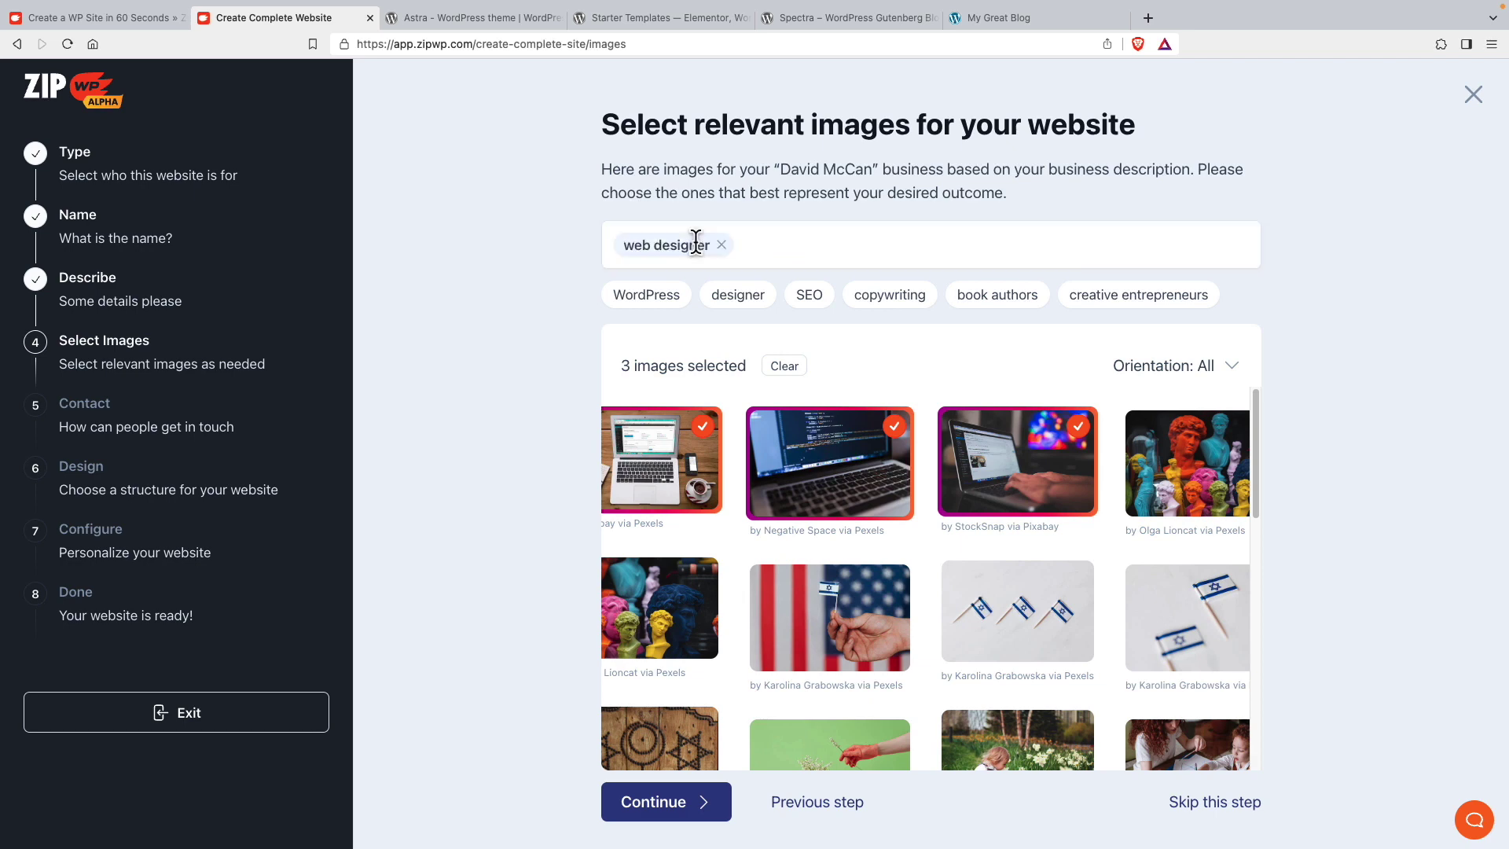
pyautogui.press('Return')
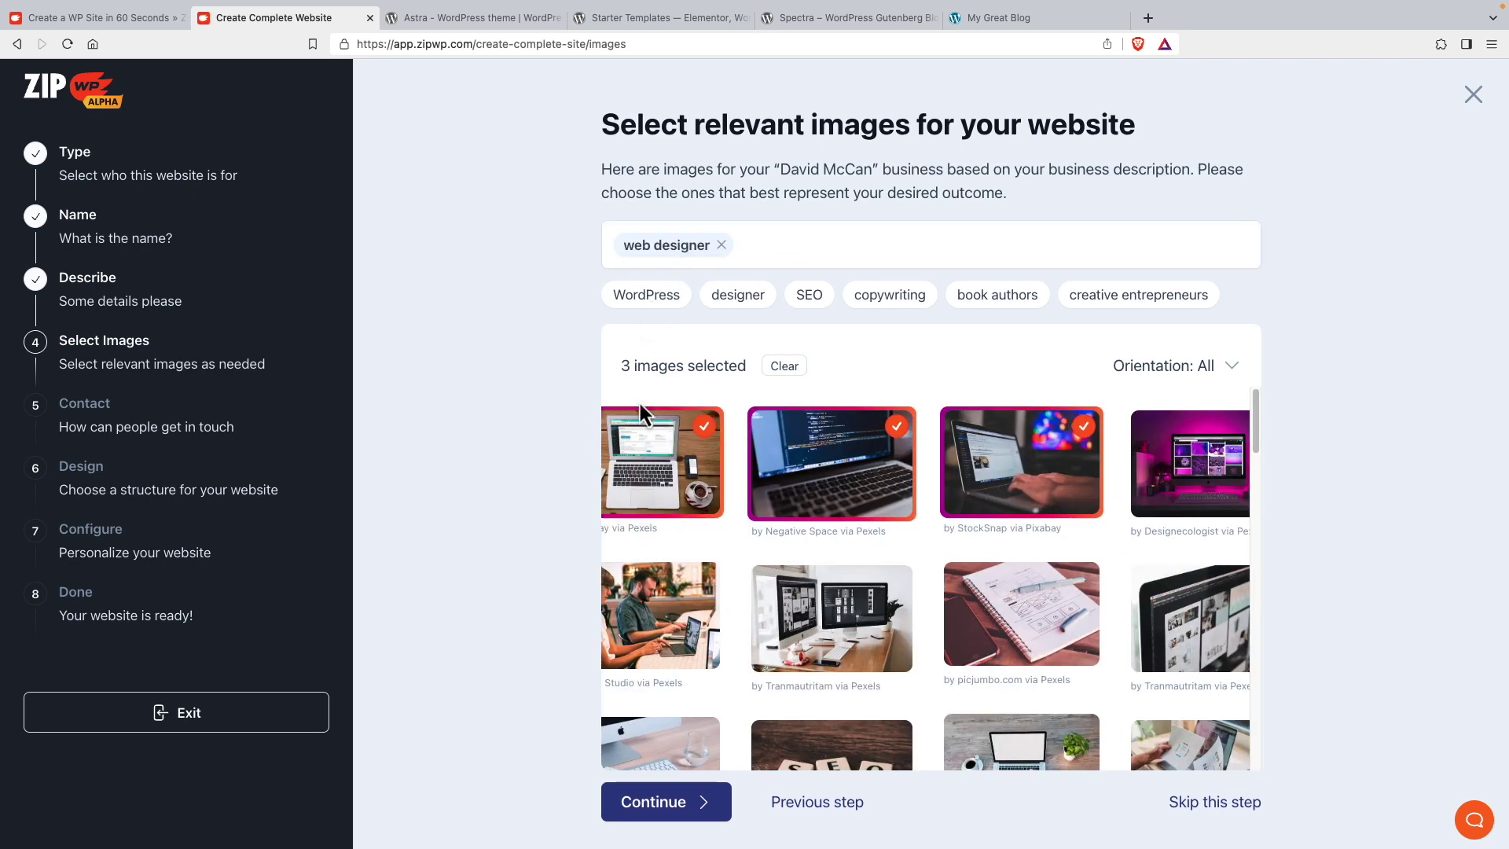
pyautogui.scroll(-1, 665, 488)
pyautogui.click(846, 569)
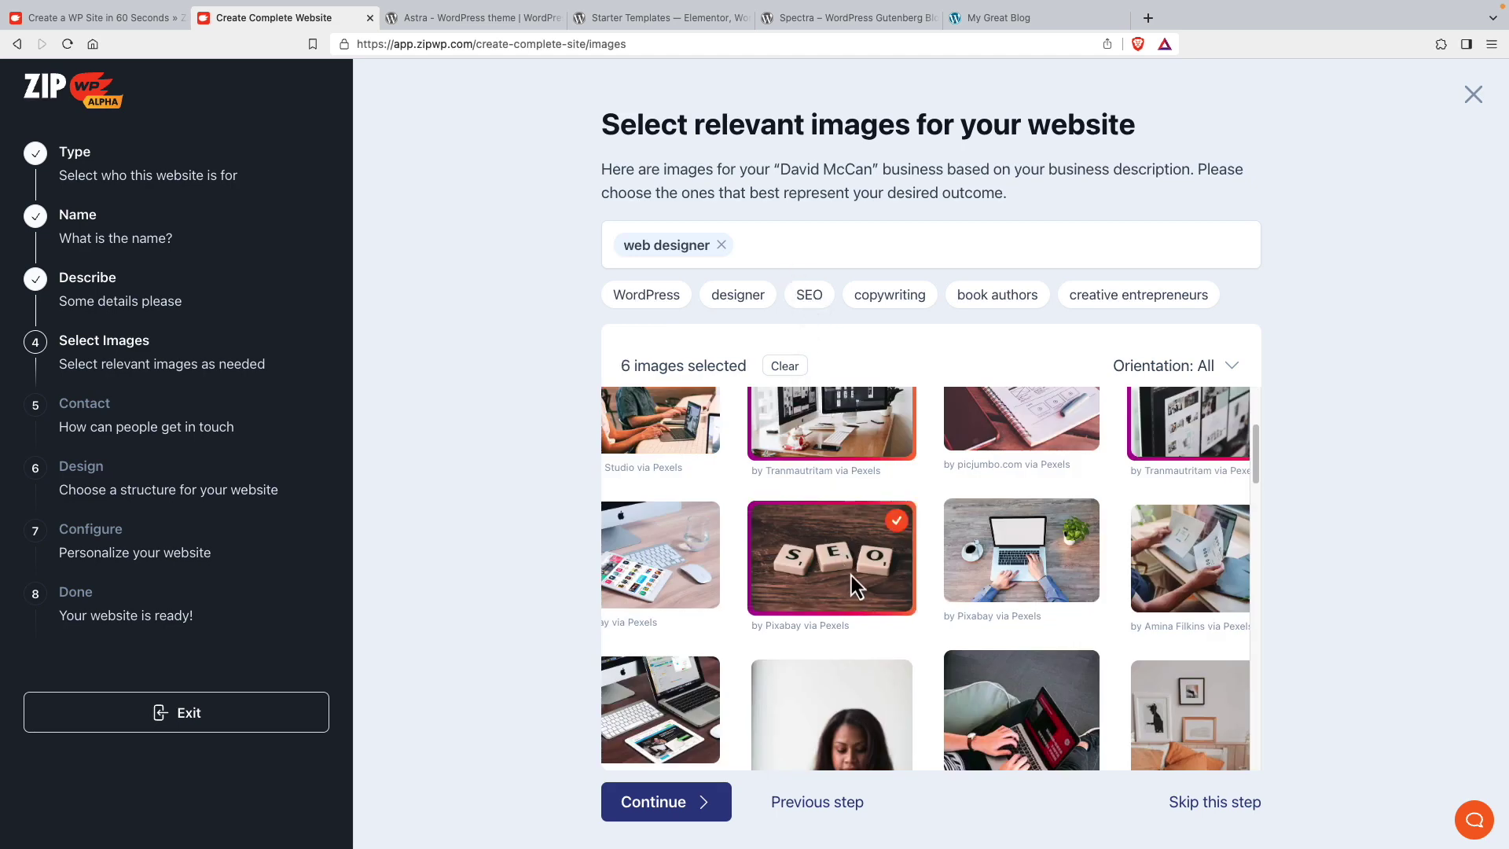
pyautogui.scroll(-2, 852, 575)
pyautogui.scroll(-4, 855, 576)
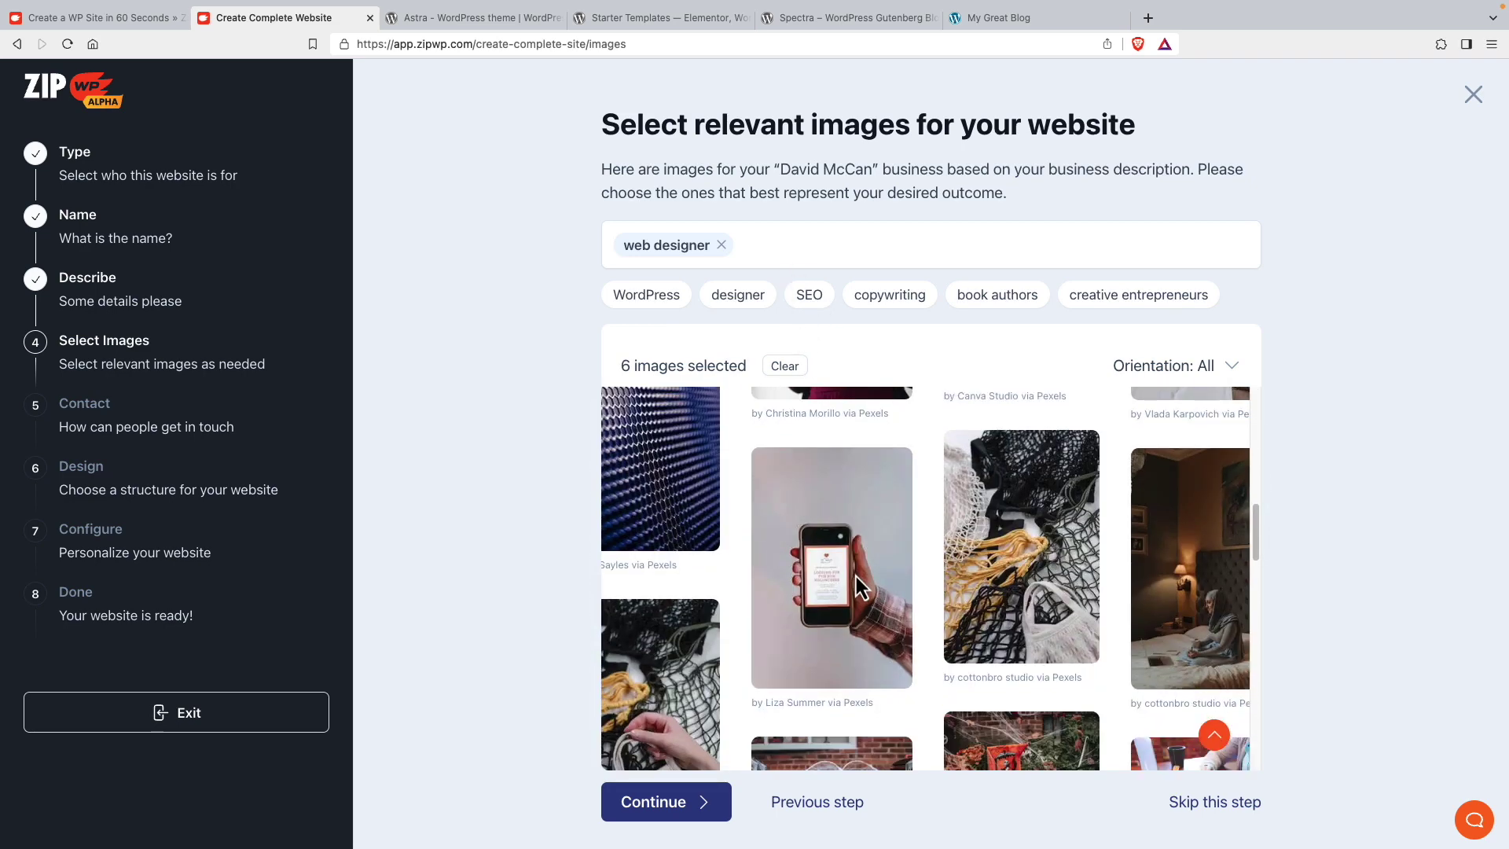
pyautogui.scroll(-5, 857, 577)
pyautogui.scroll(-3, 857, 577)
pyautogui.scroll(3, 856, 573)
# Search 'books' and select the bookshelf and stacked books photos
pyautogui.click(903, 297)
pyautogui.click(892, 296)
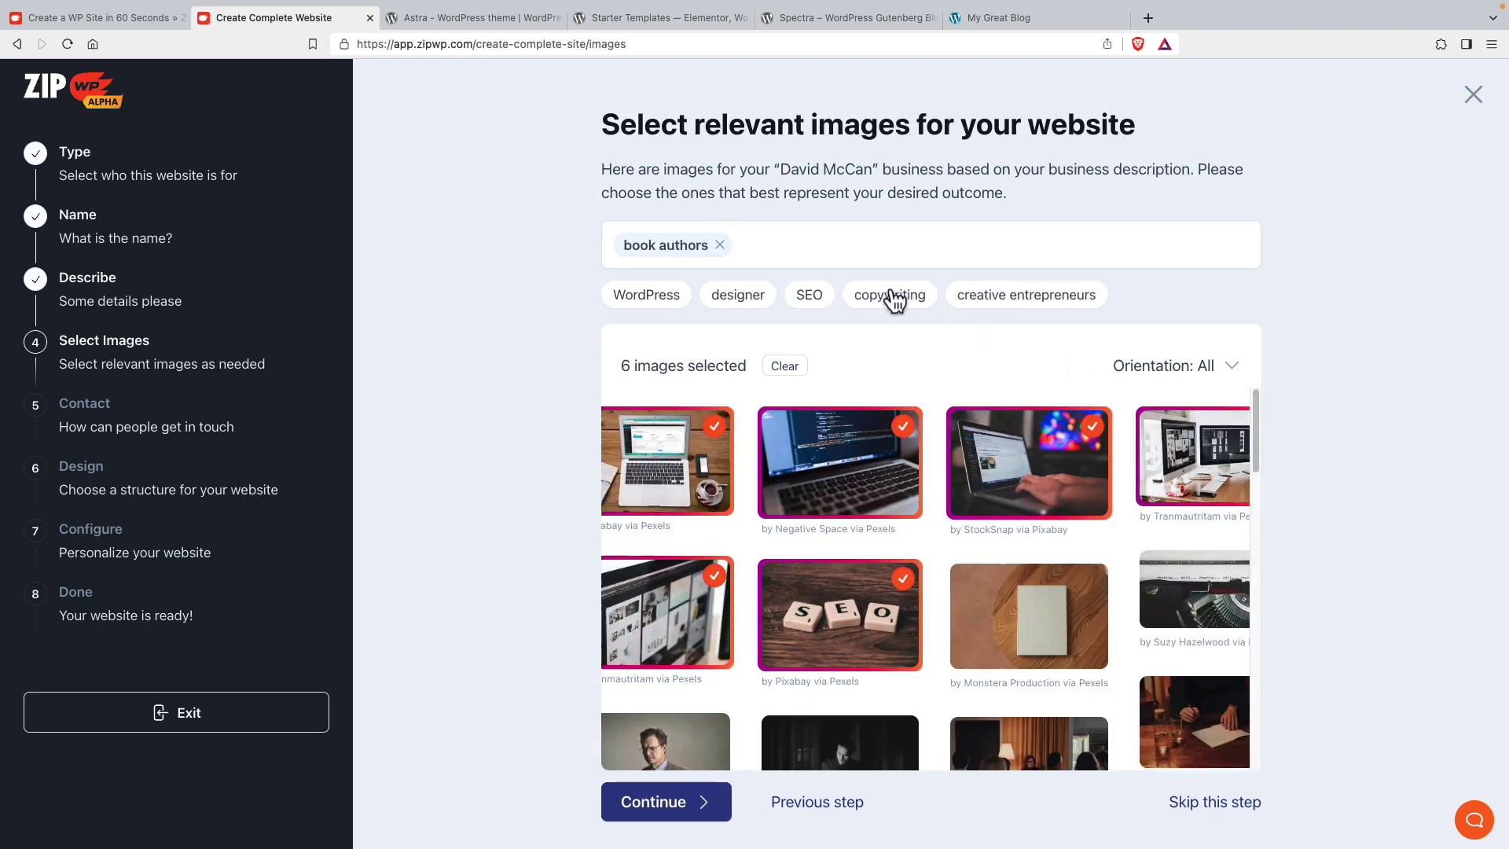
pyautogui.click(720, 246)
pyautogui.write('books')
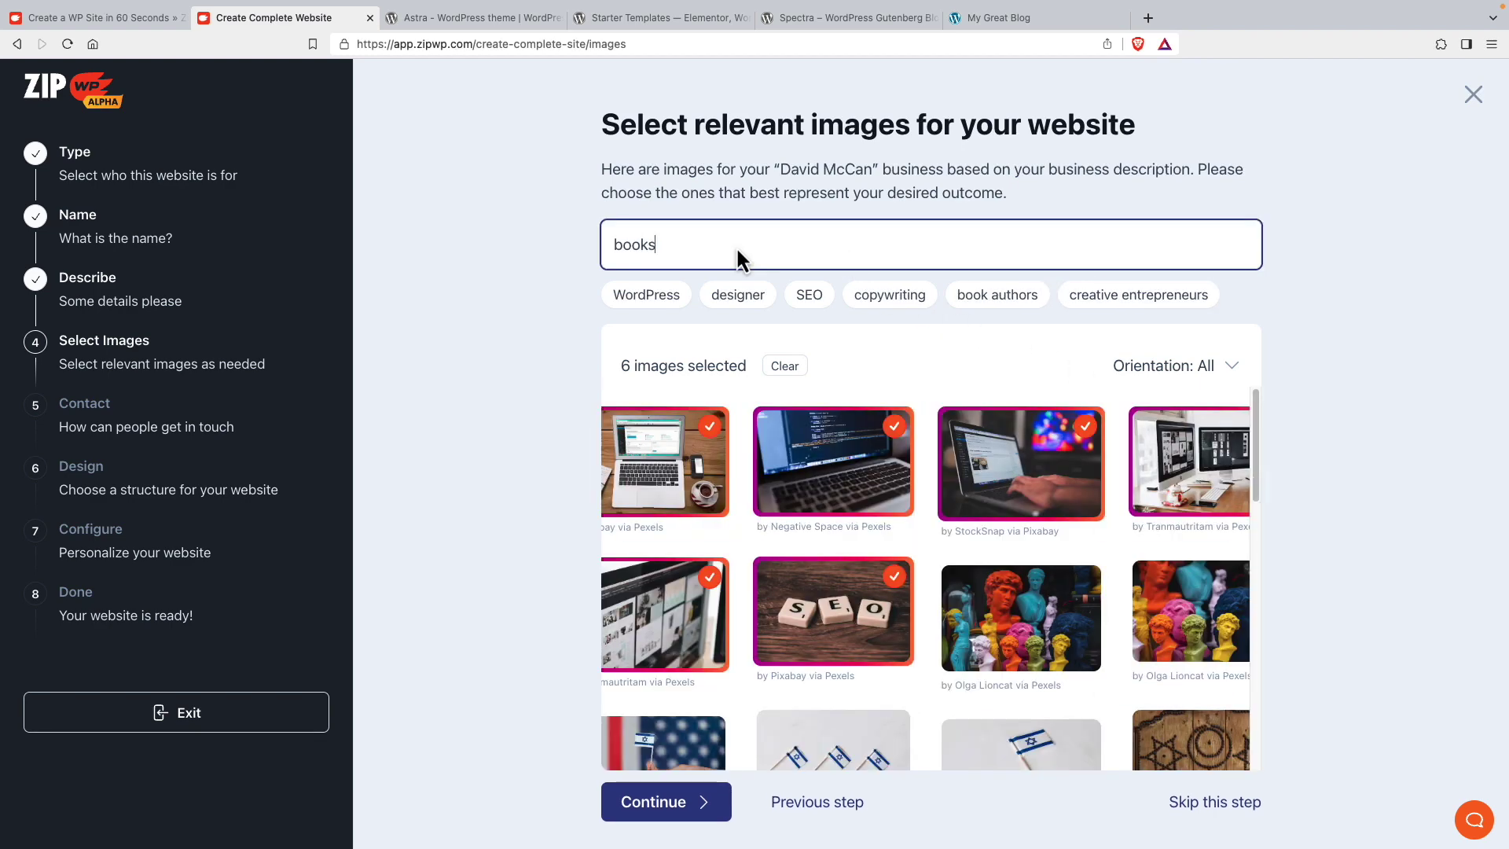
pyautogui.press('Return')
pyautogui.scroll(-5, 940, 509)
pyautogui.click(872, 518)
pyautogui.scroll(-10, 871, 514)
pyautogui.scroll(-5, 874, 517)
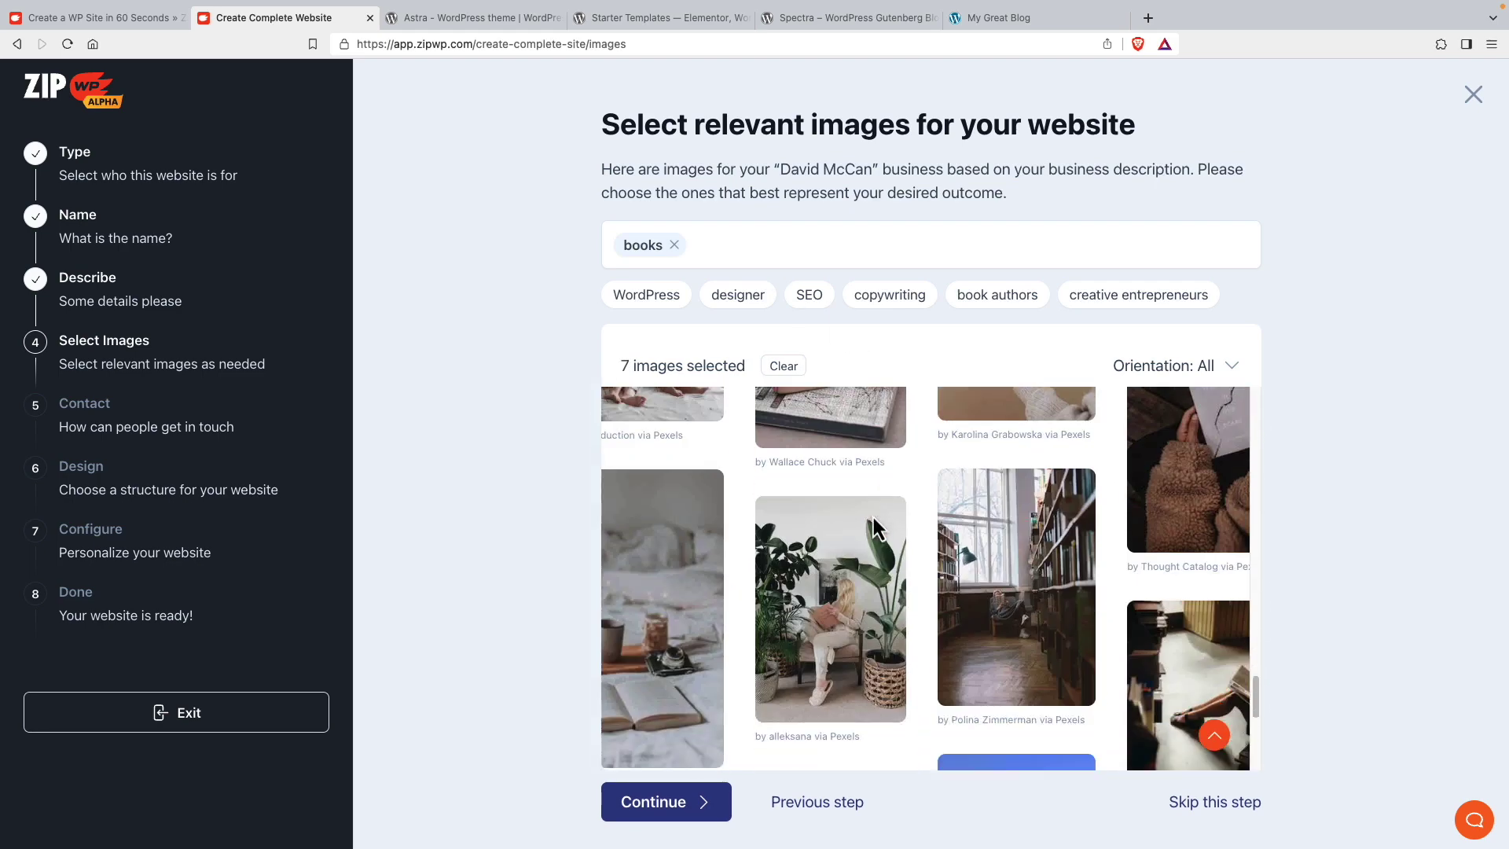
pyautogui.scroll(-5, 874, 525)
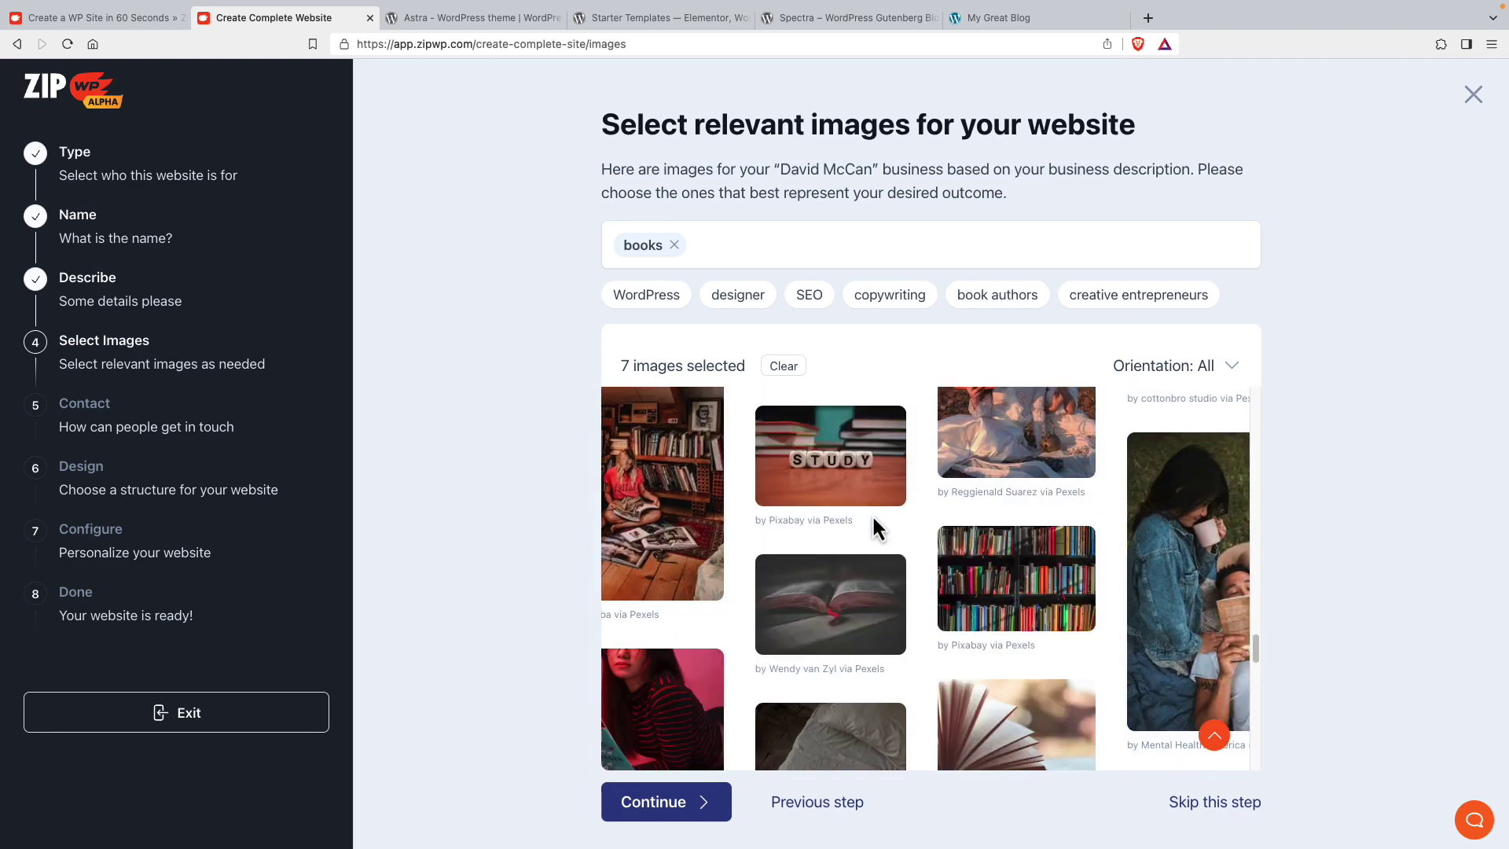
pyautogui.scroll(-3, 874, 525)
pyautogui.click(665, 518)
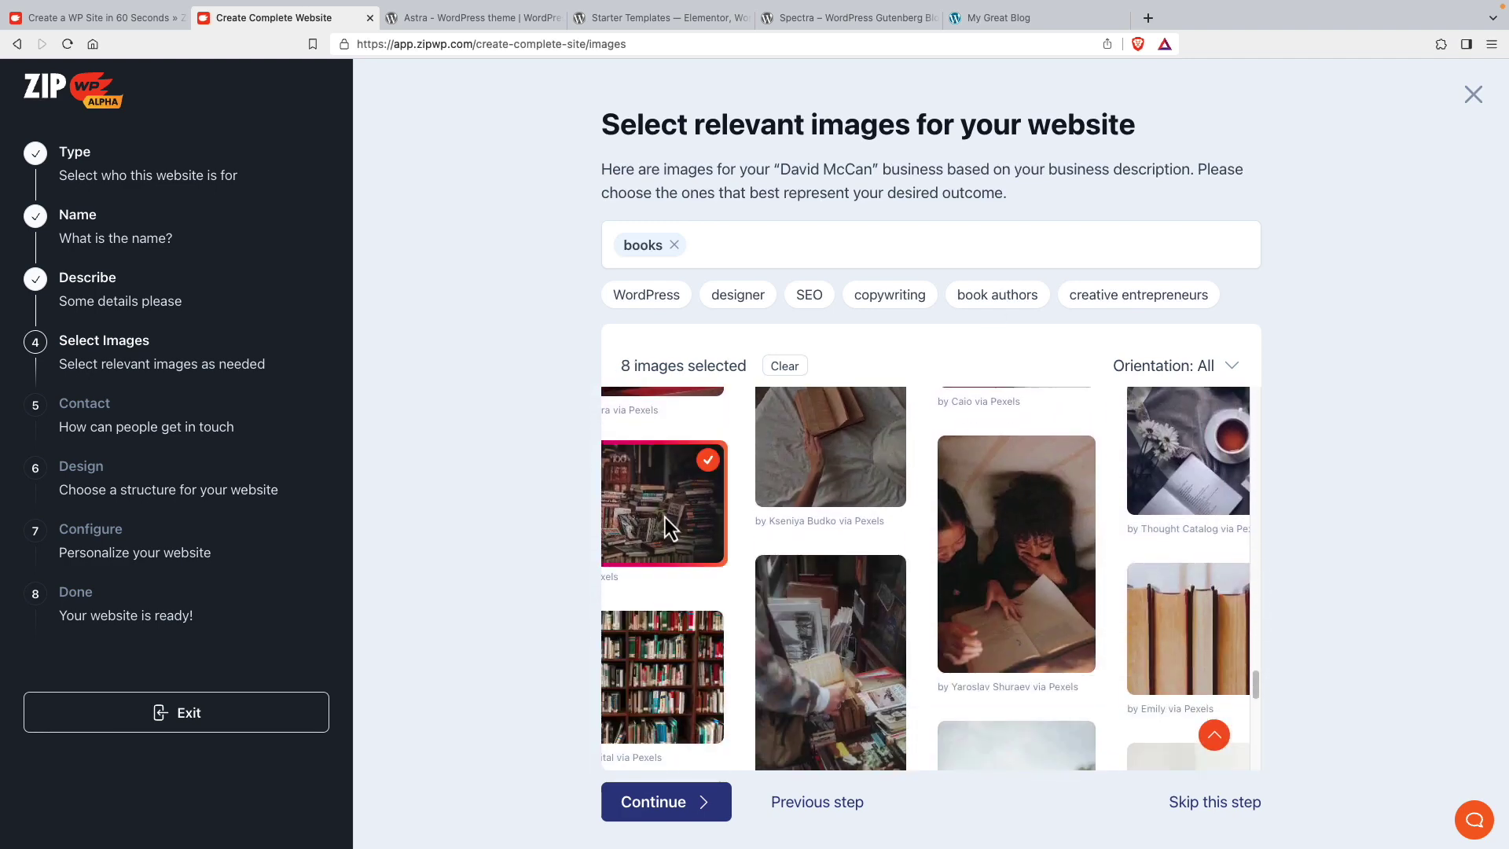
# Select three creative entrepreneurs photos, including the group work one, and proceed to Contact
pyautogui.click(1139, 304)
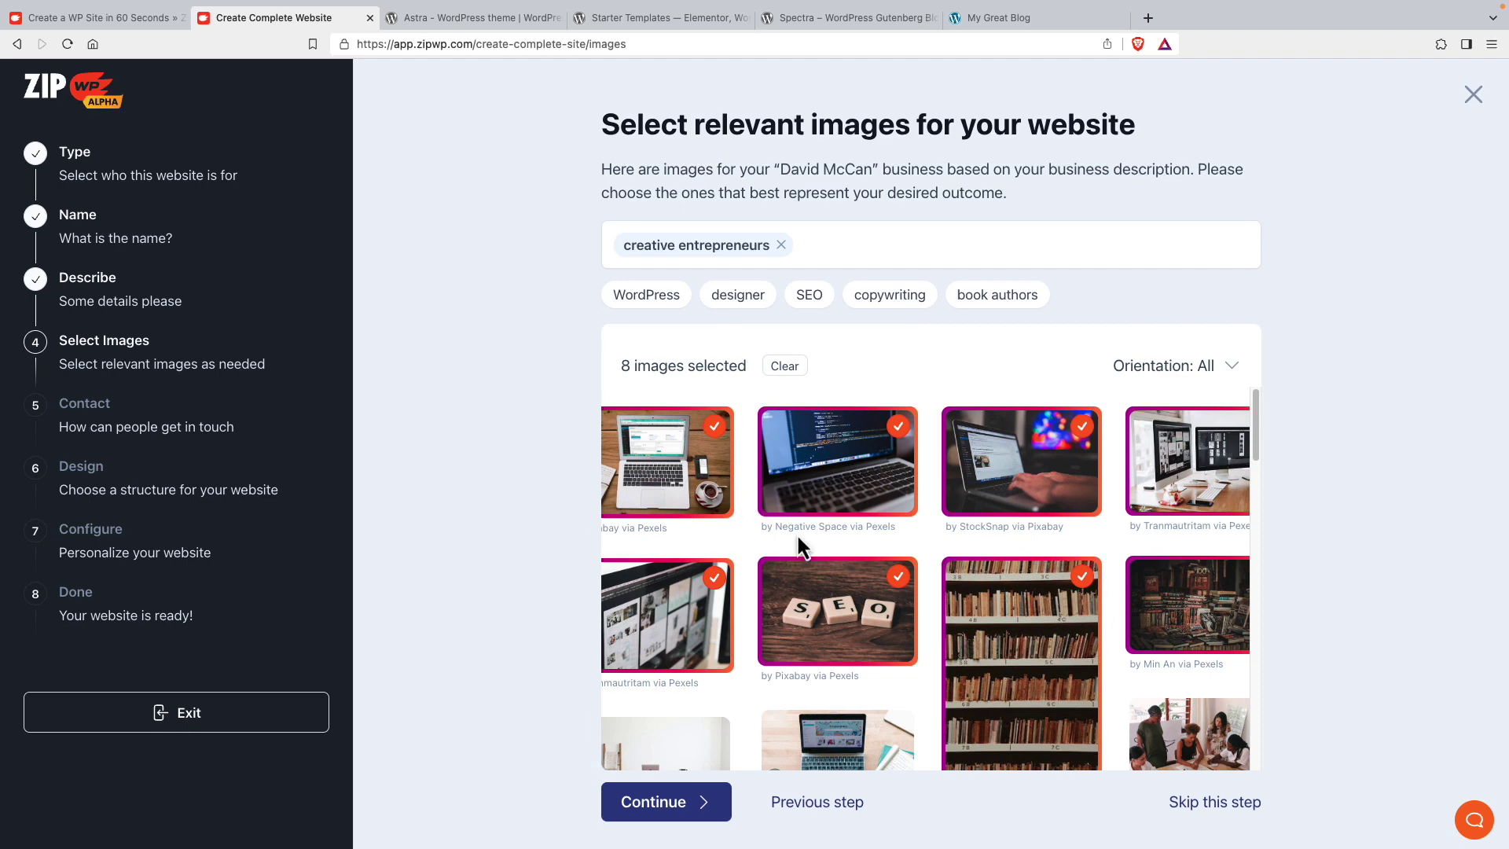
pyautogui.scroll(-2, 795, 532)
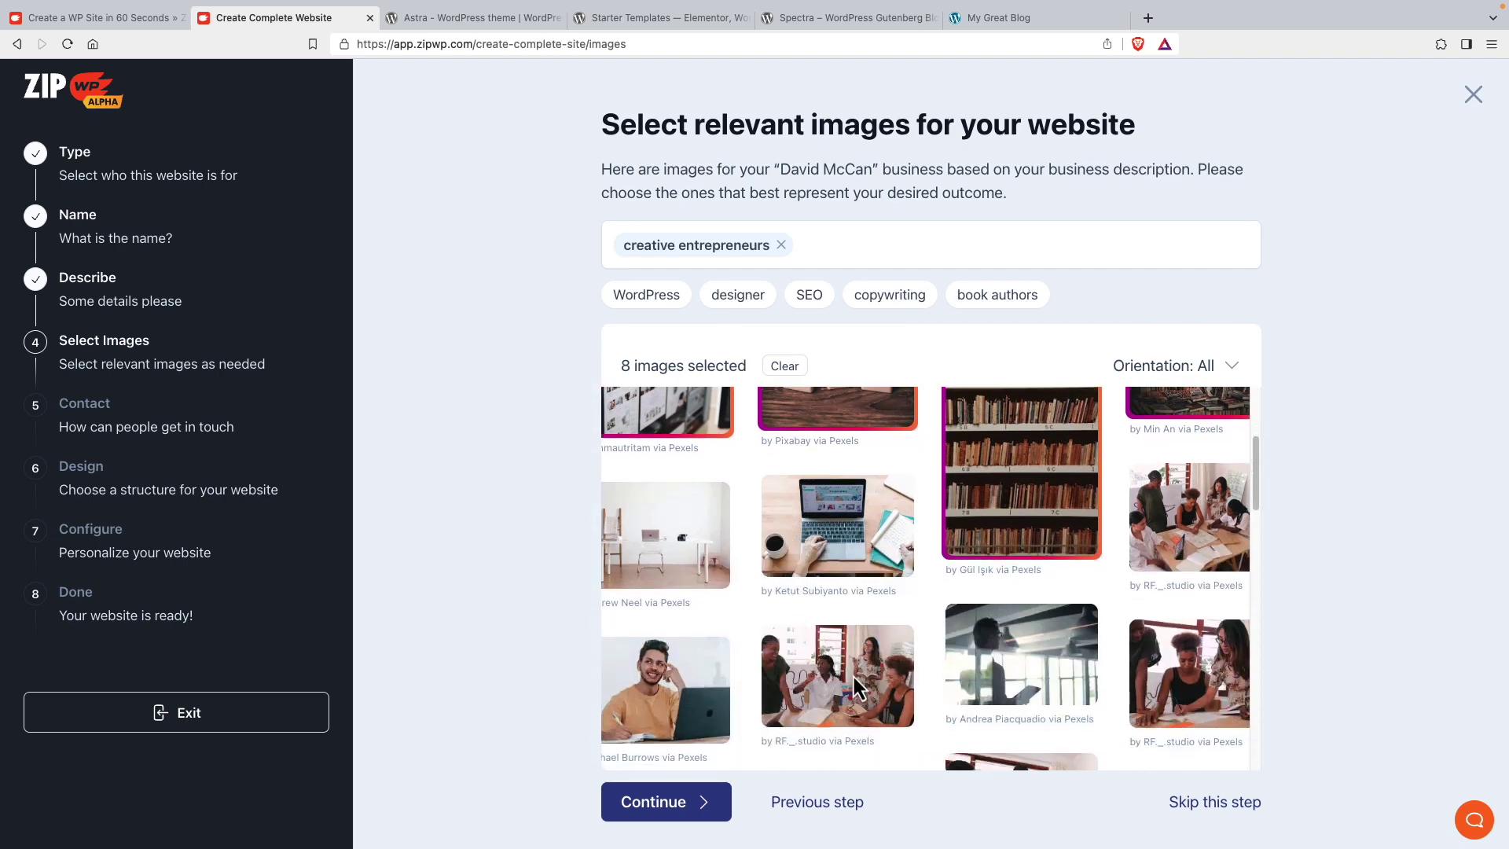
pyautogui.click(887, 684)
pyautogui.click(1152, 524)
pyautogui.click(1187, 598)
pyautogui.scroll(-1, 852, 661)
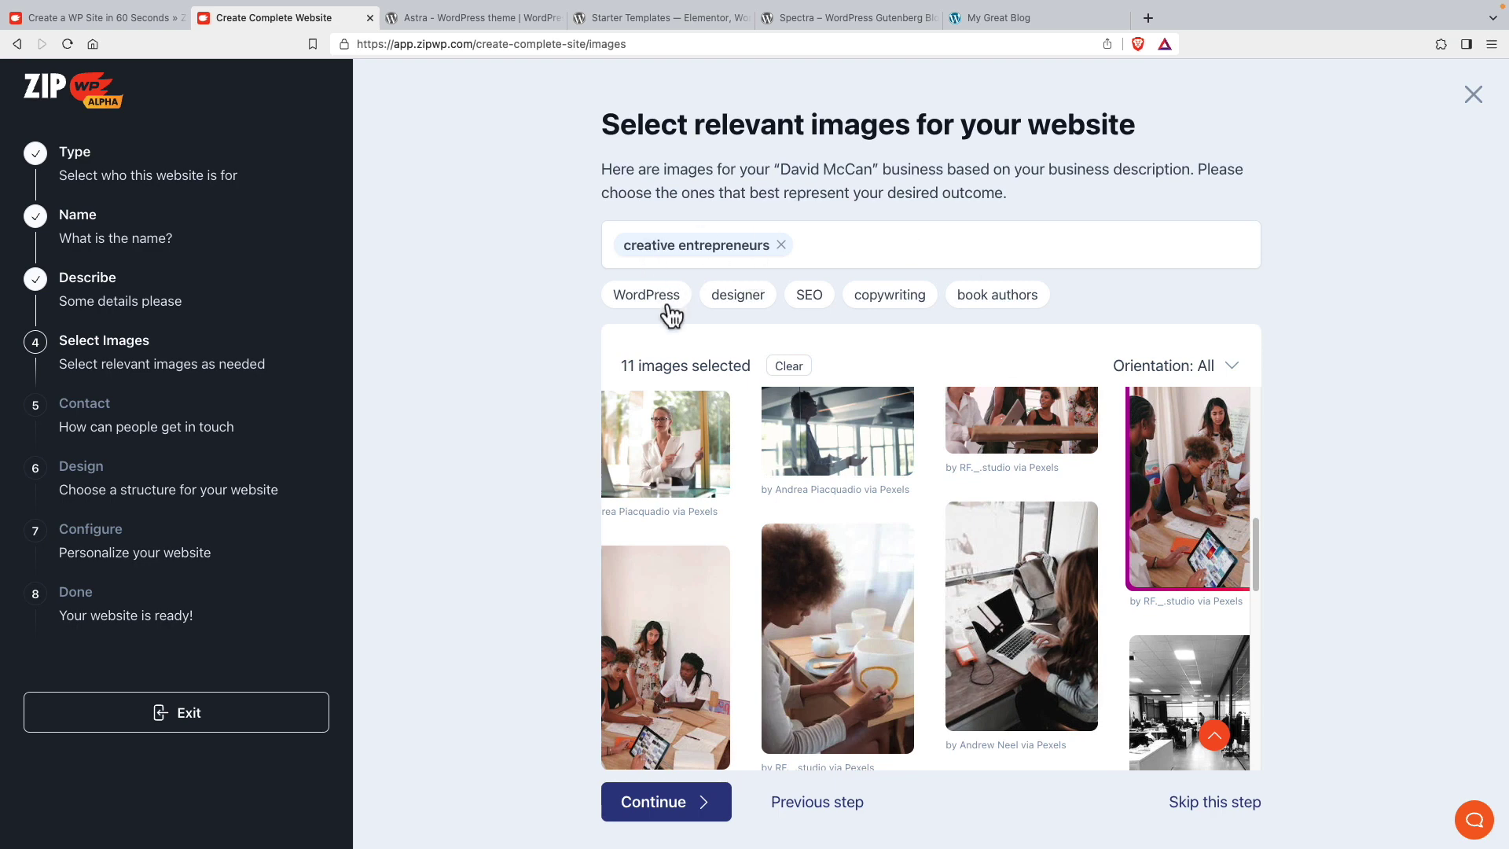
pyautogui.scroll(-1, 920, 632)
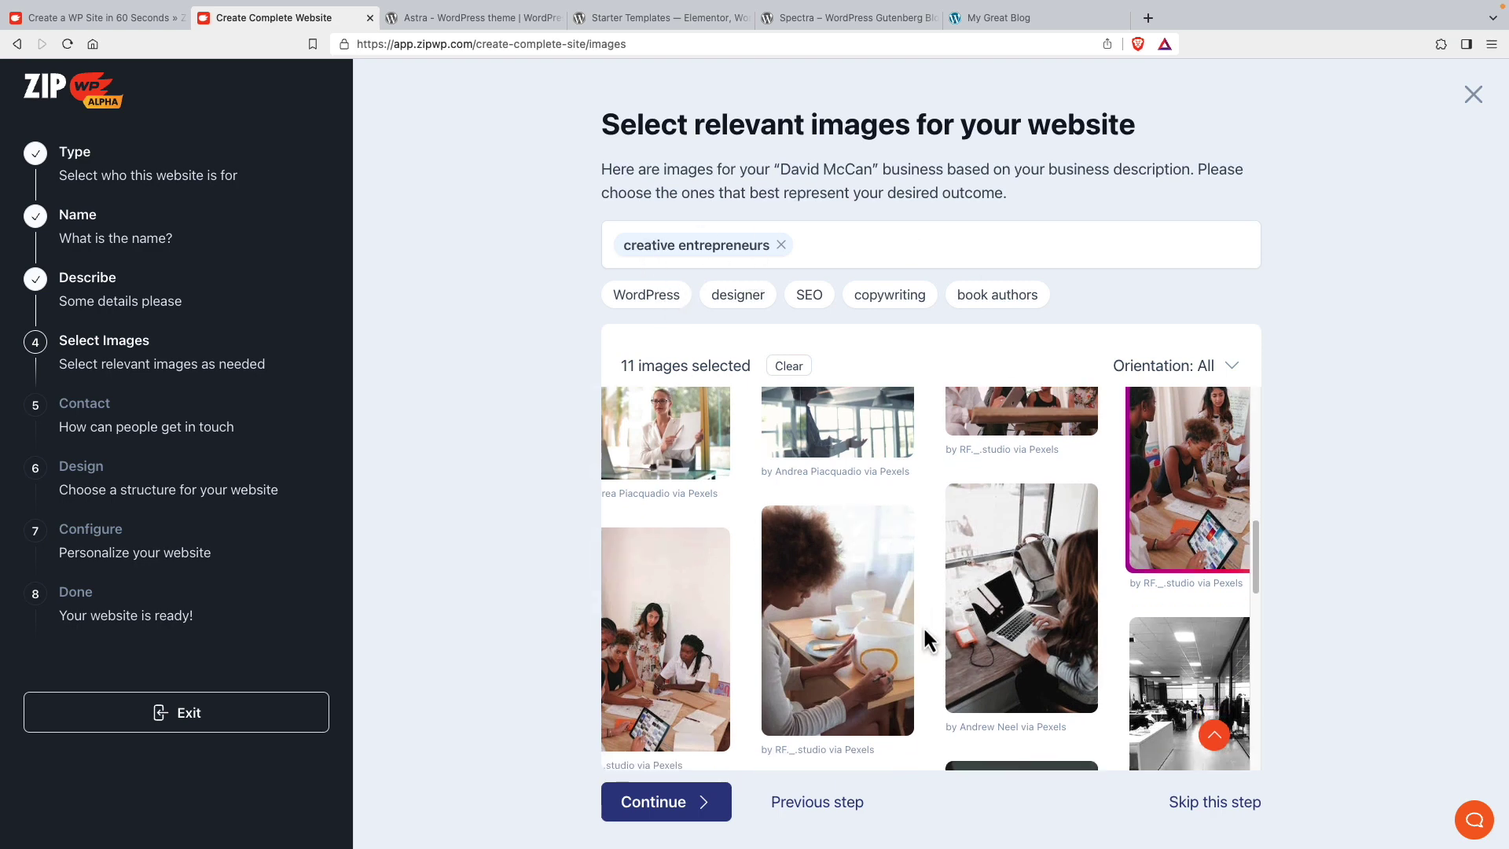
pyautogui.click(663, 801)
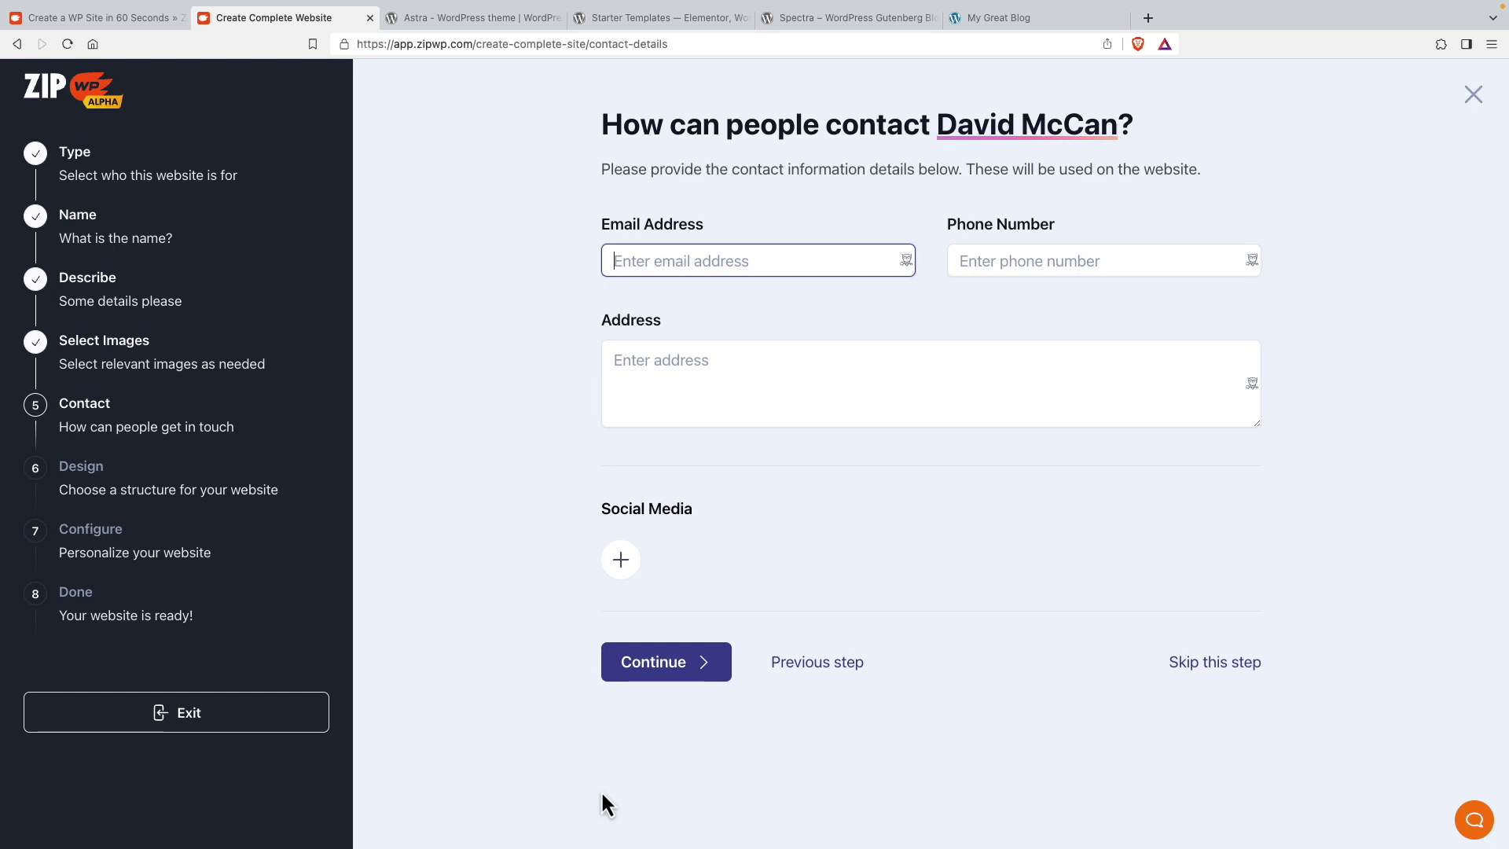
# Autofill the e-mail and phone, and type the two-line postal address
pyautogui.click(988, 336)
pyautogui.click(936, 370)
pyautogui.write('123 Main Street')
pyautogui.press('Return')
pyautogui.write('Any Town, CA 01234')
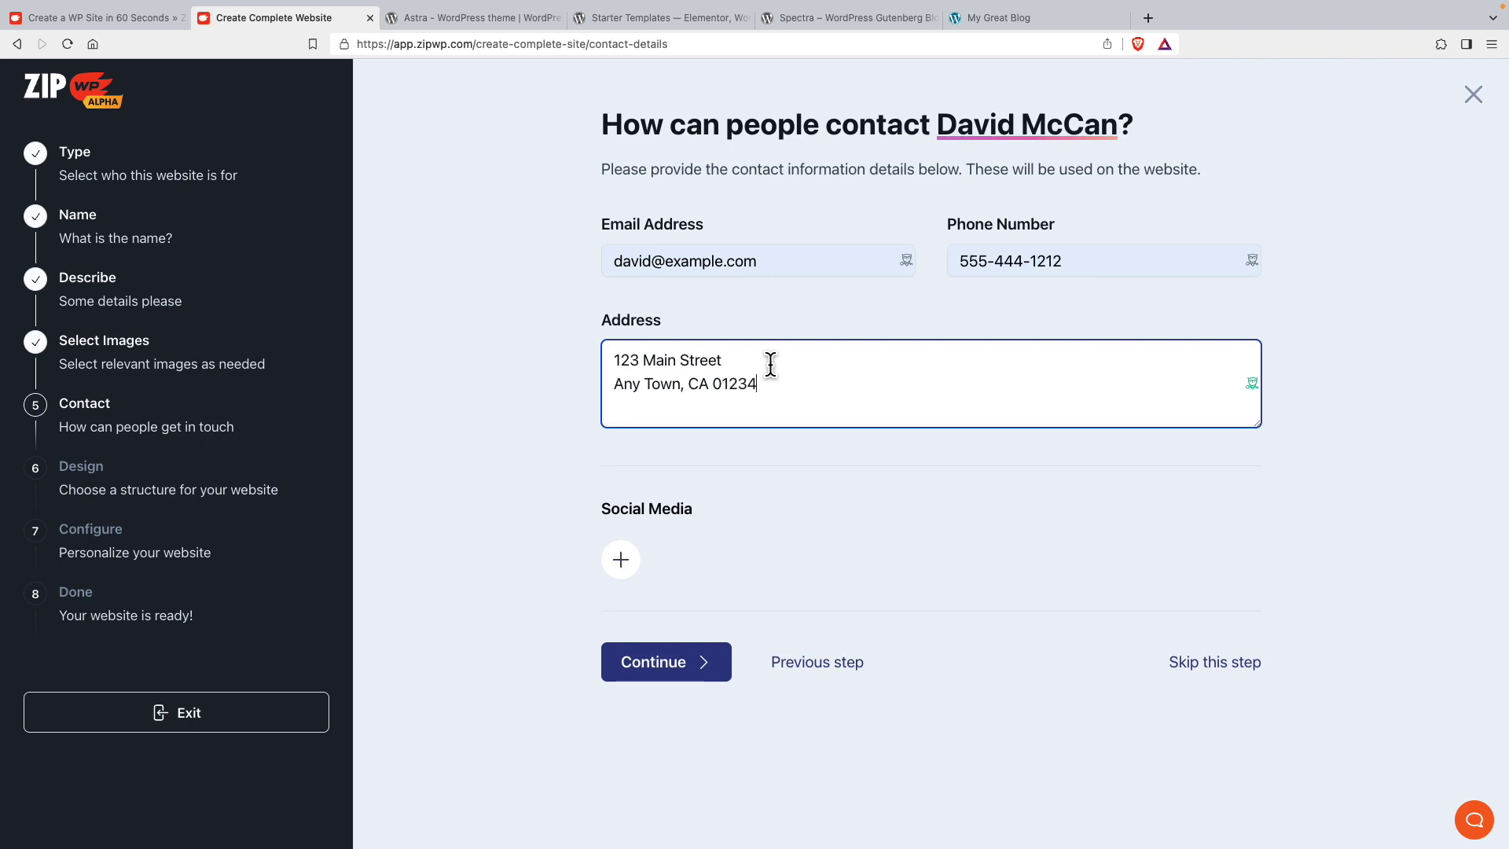
# Add Facebook and Twitter profile links, then continue to the Design step
pyautogui.click(621, 559)
pyautogui.click(690, 327)
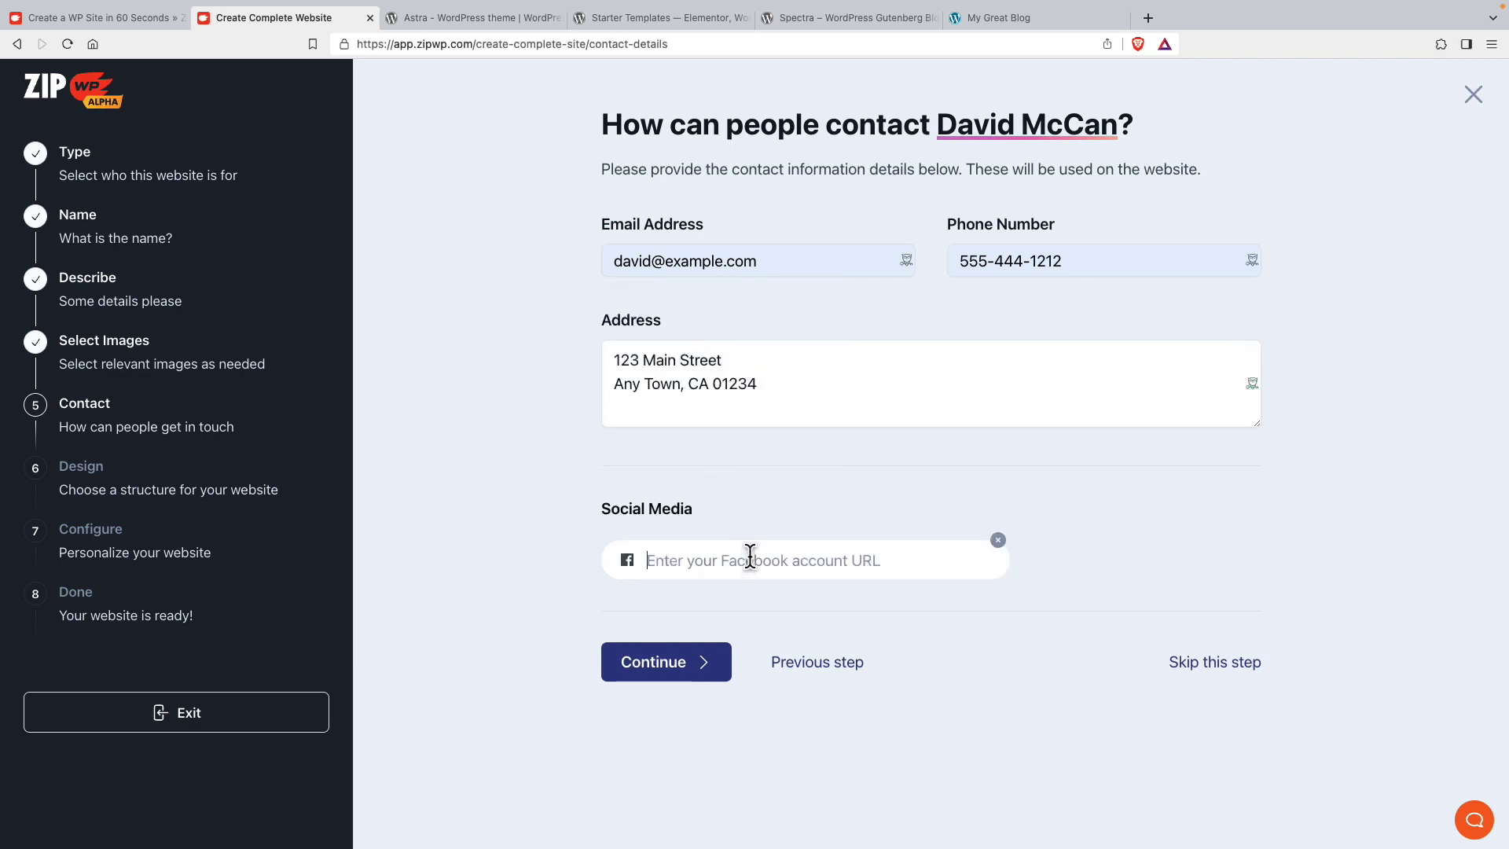
pyautogui.write('https://f')
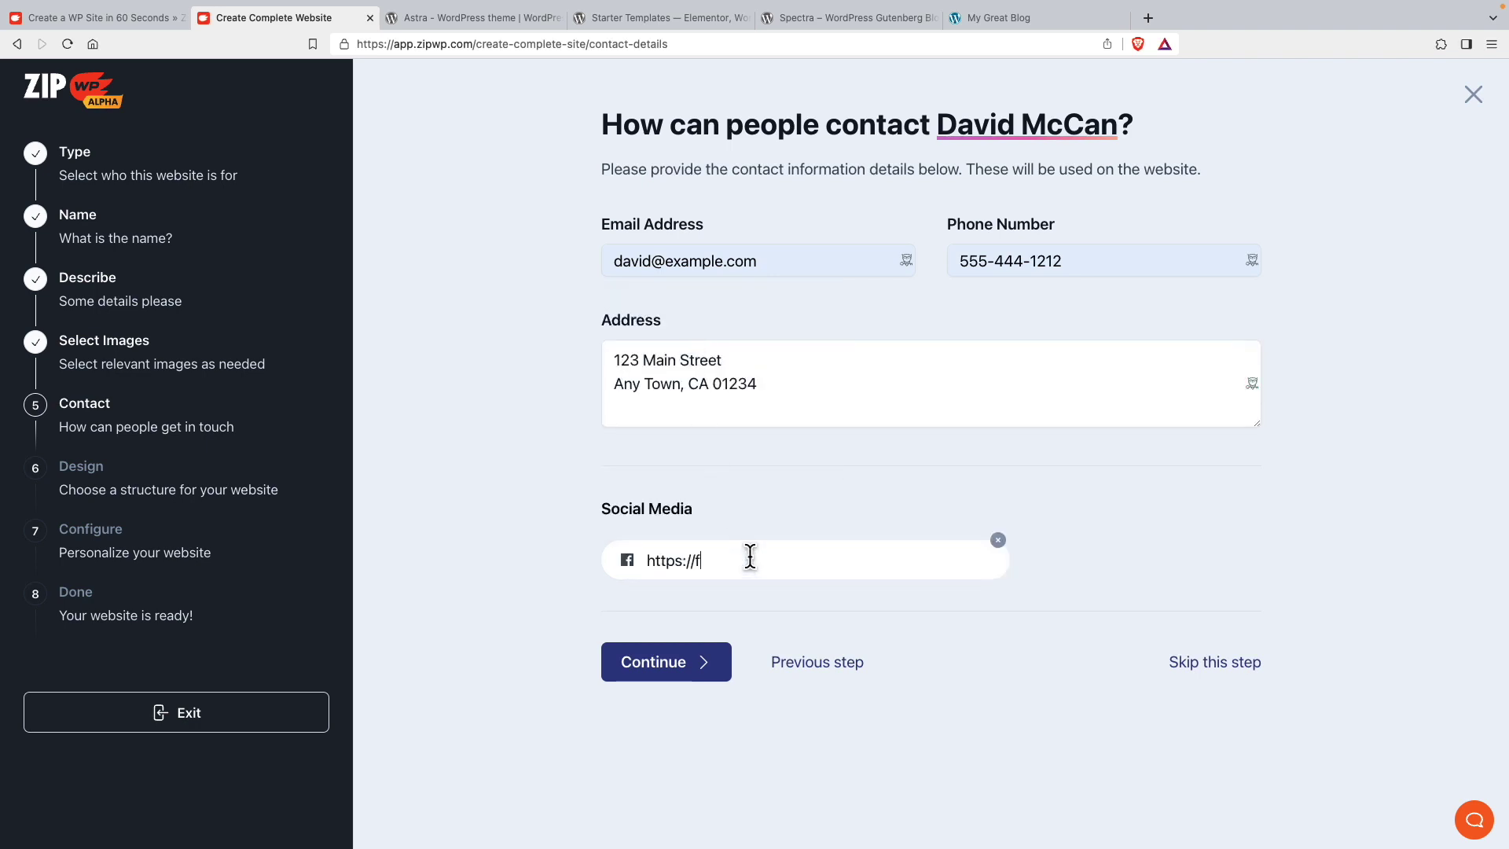
pyautogui.write('acebook.com/facebook.com/')
pyautogui.click(969, 561)
pyautogui.click(1008, 360)
pyautogui.click(748, 614)
pyautogui.write('https://twitter.com/twitter.com')
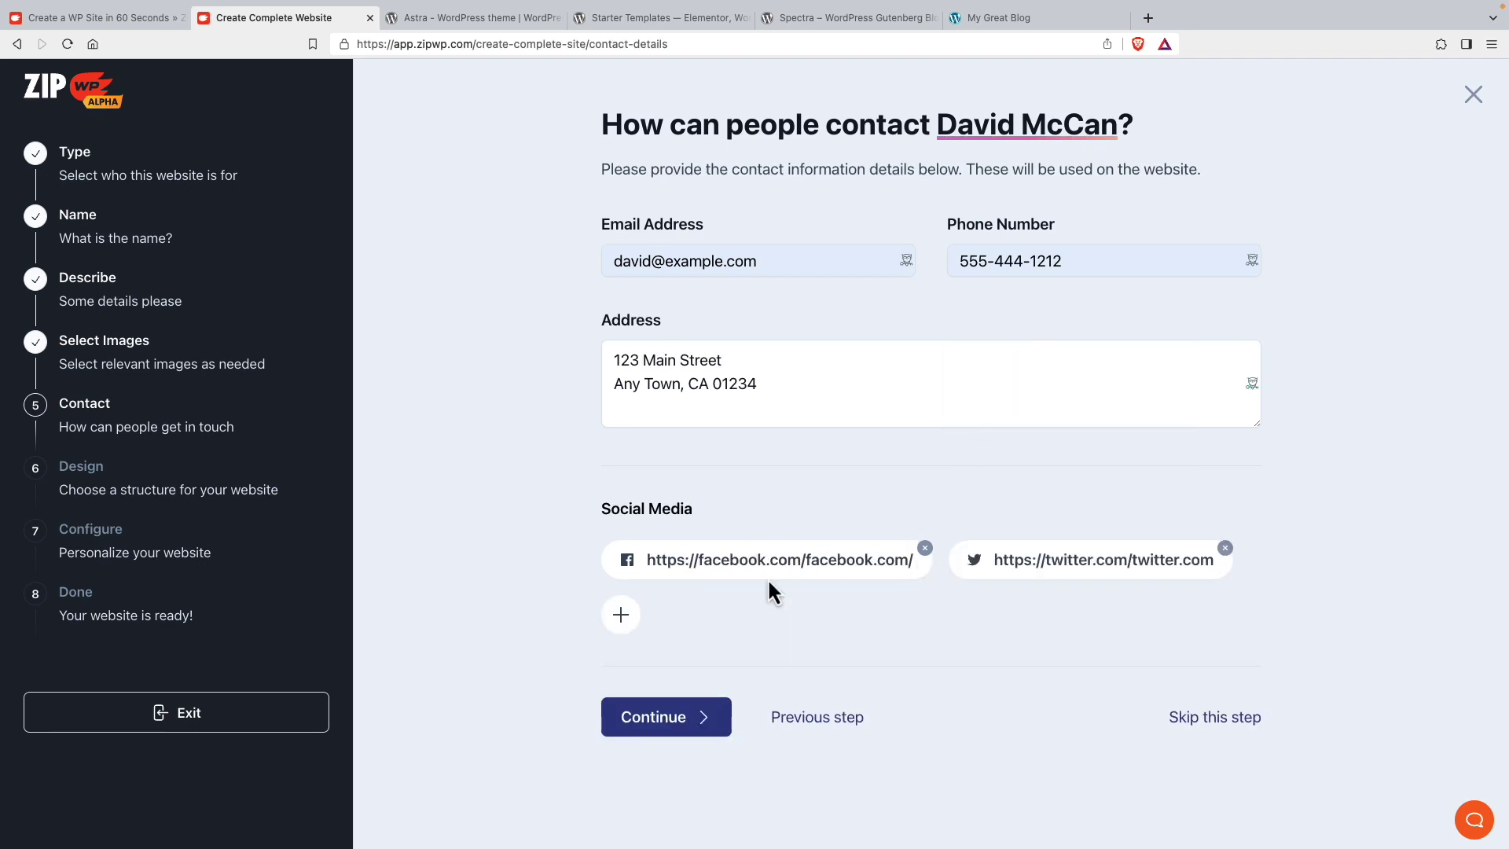
pyautogui.click(702, 707)
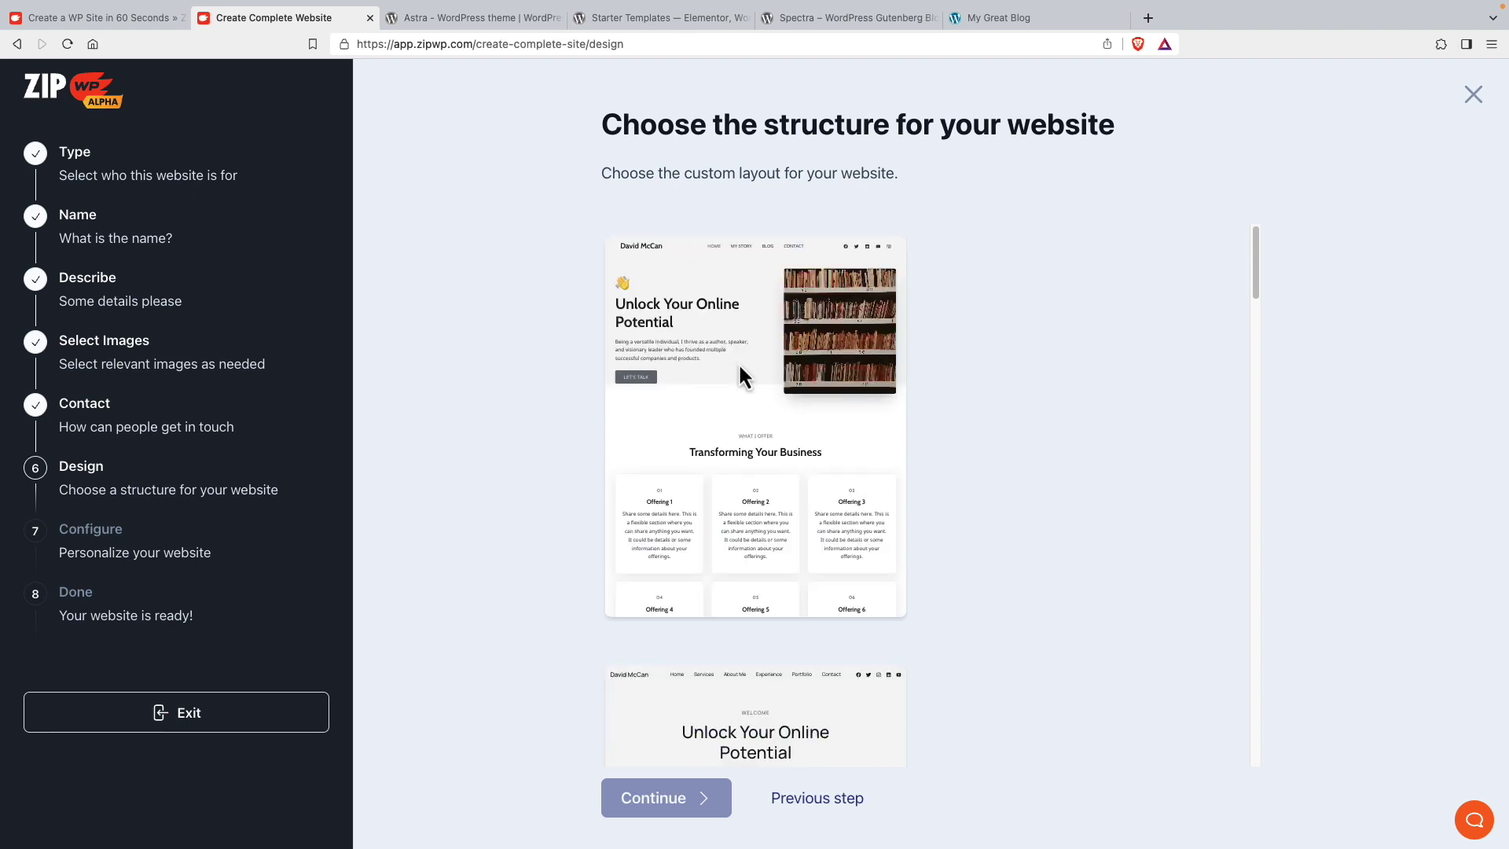
# Select the second layout card showing the books photo and submit it for final review
pyautogui.scroll(-5, 738, 361)
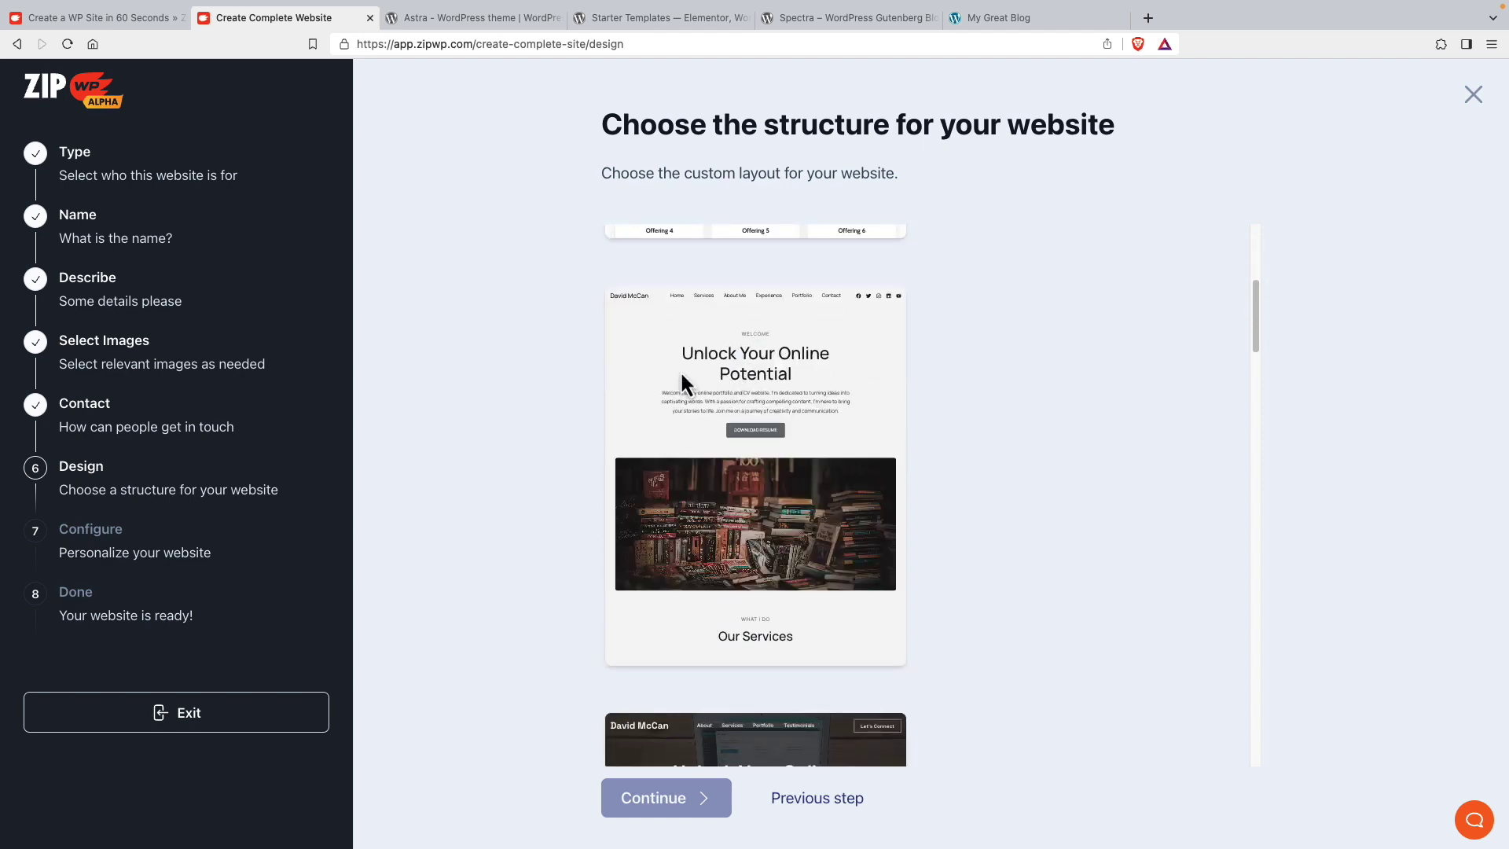
pyautogui.click(705, 384)
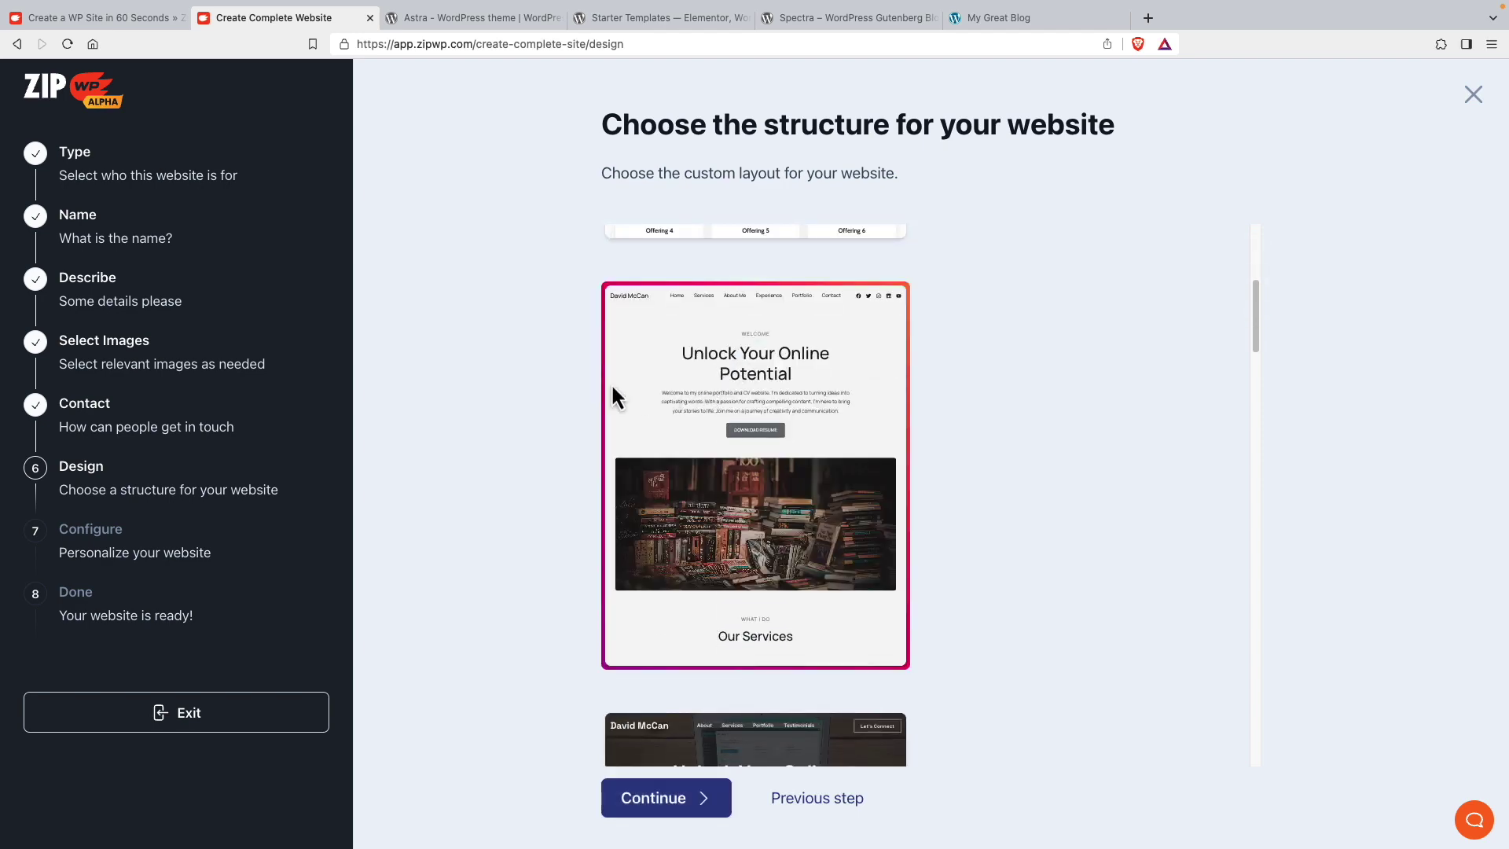
pyautogui.scroll(-2, 689, 383)
pyautogui.scroll(-7, 688, 383)
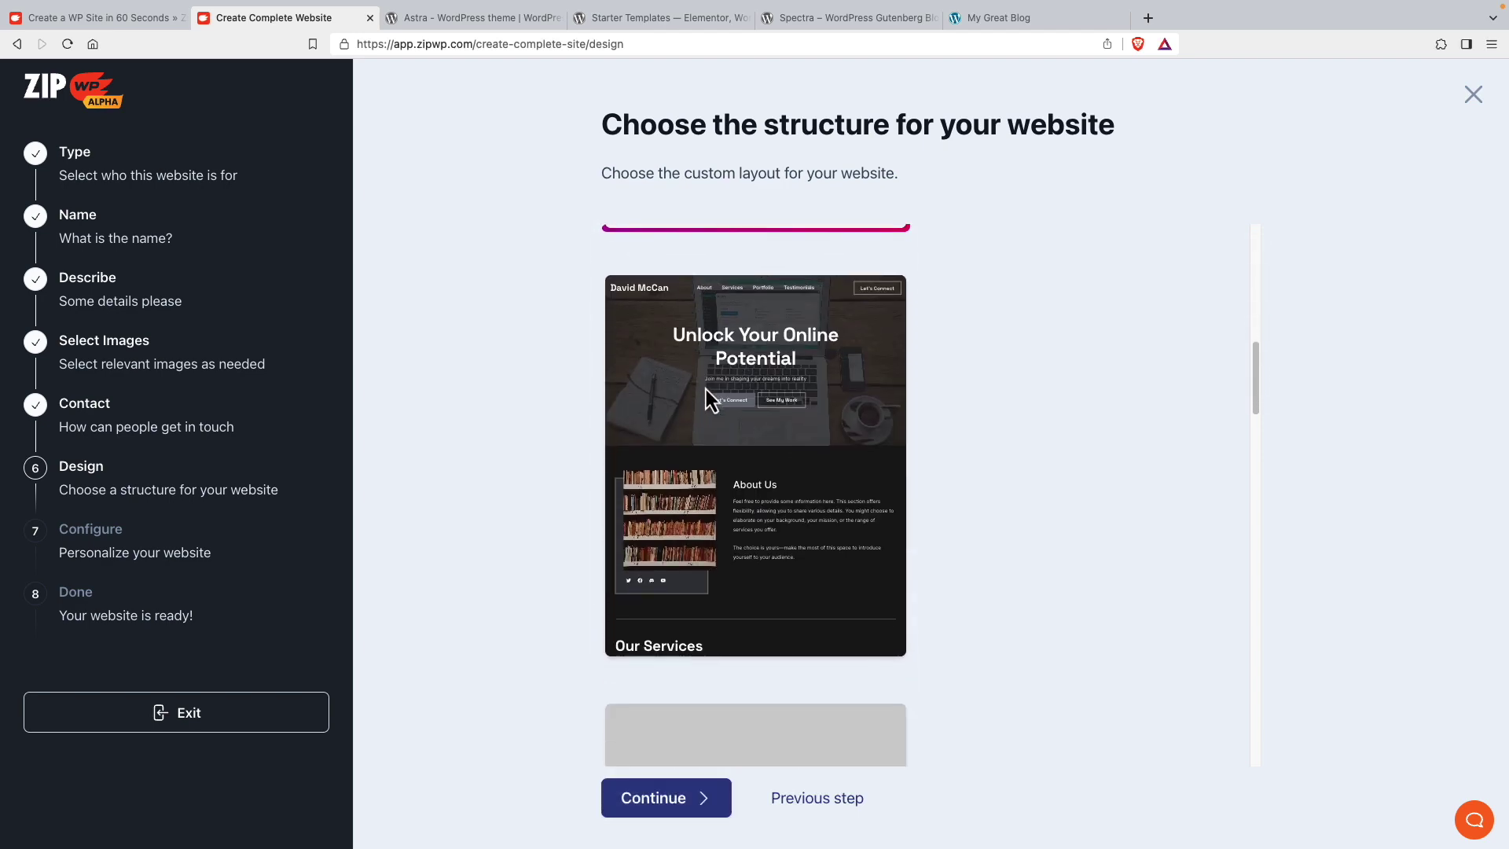
pyautogui.scroll(-10, 705, 418)
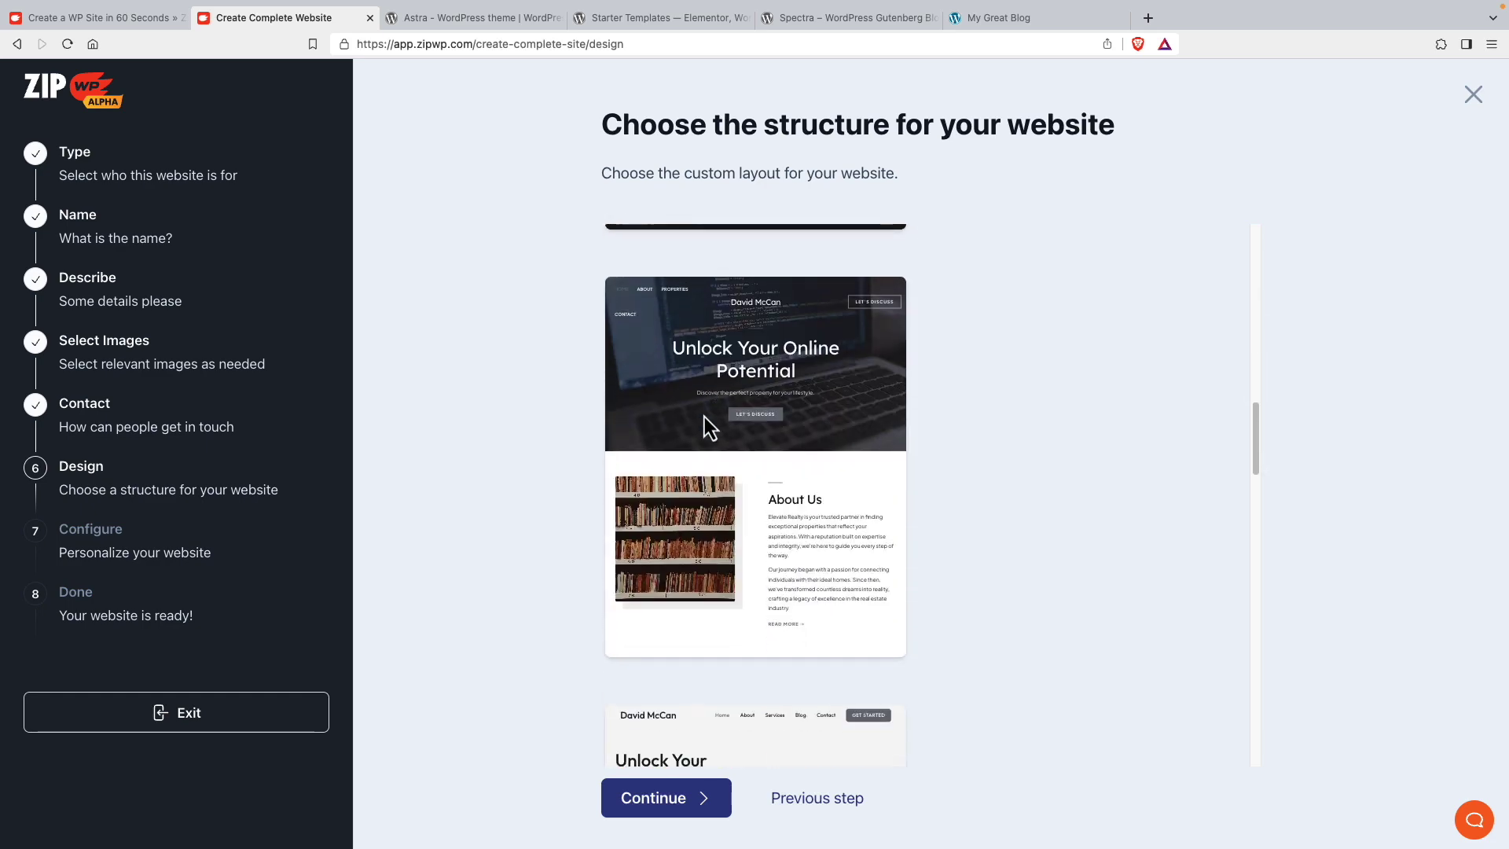
pyautogui.scroll(-6, 704, 417)
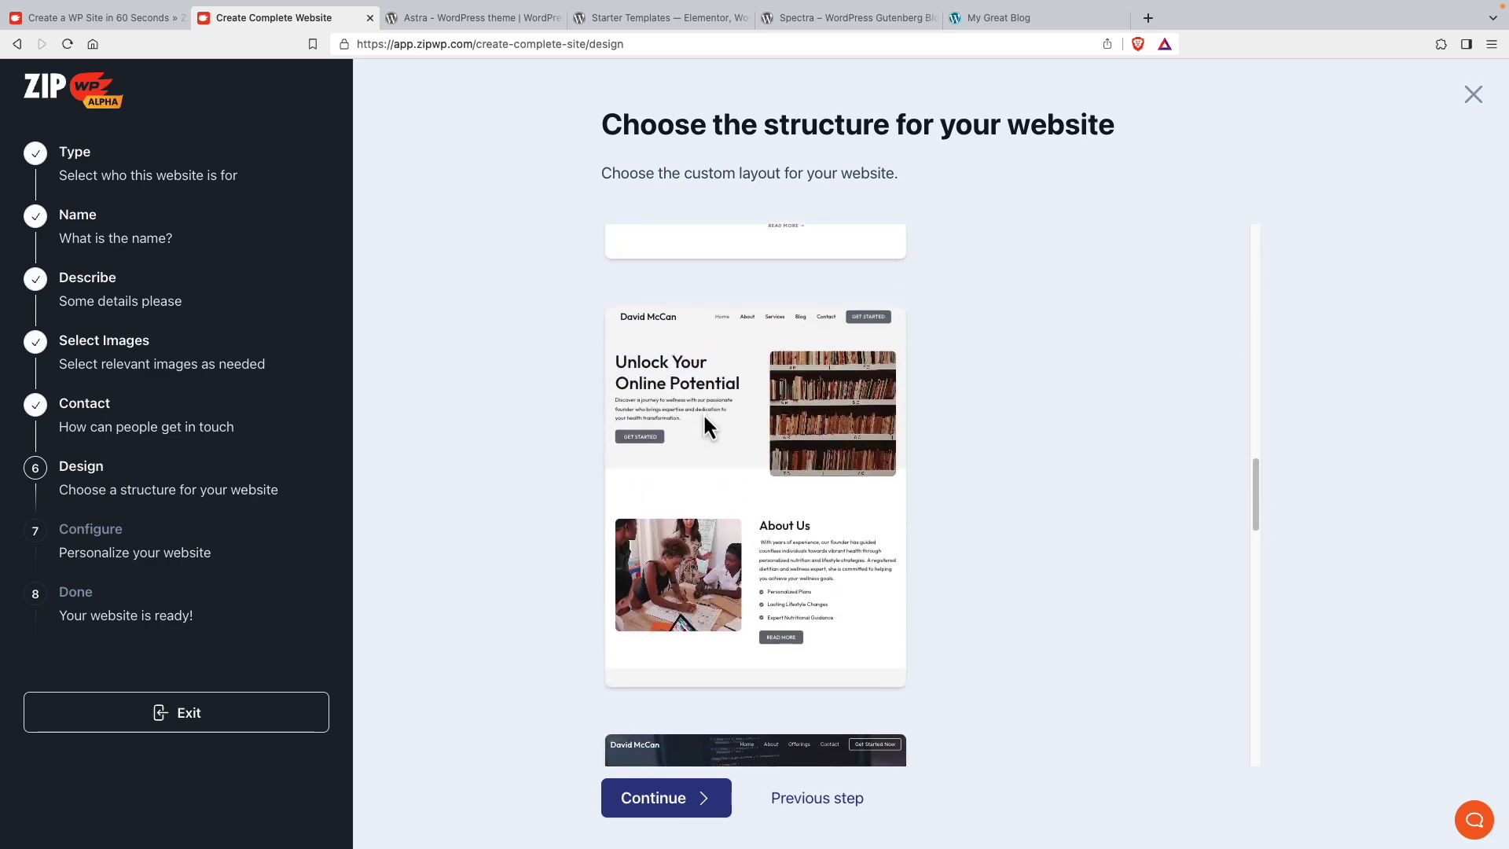
pyautogui.scroll(-3, 704, 416)
pyautogui.scroll(-10, 739, 412)
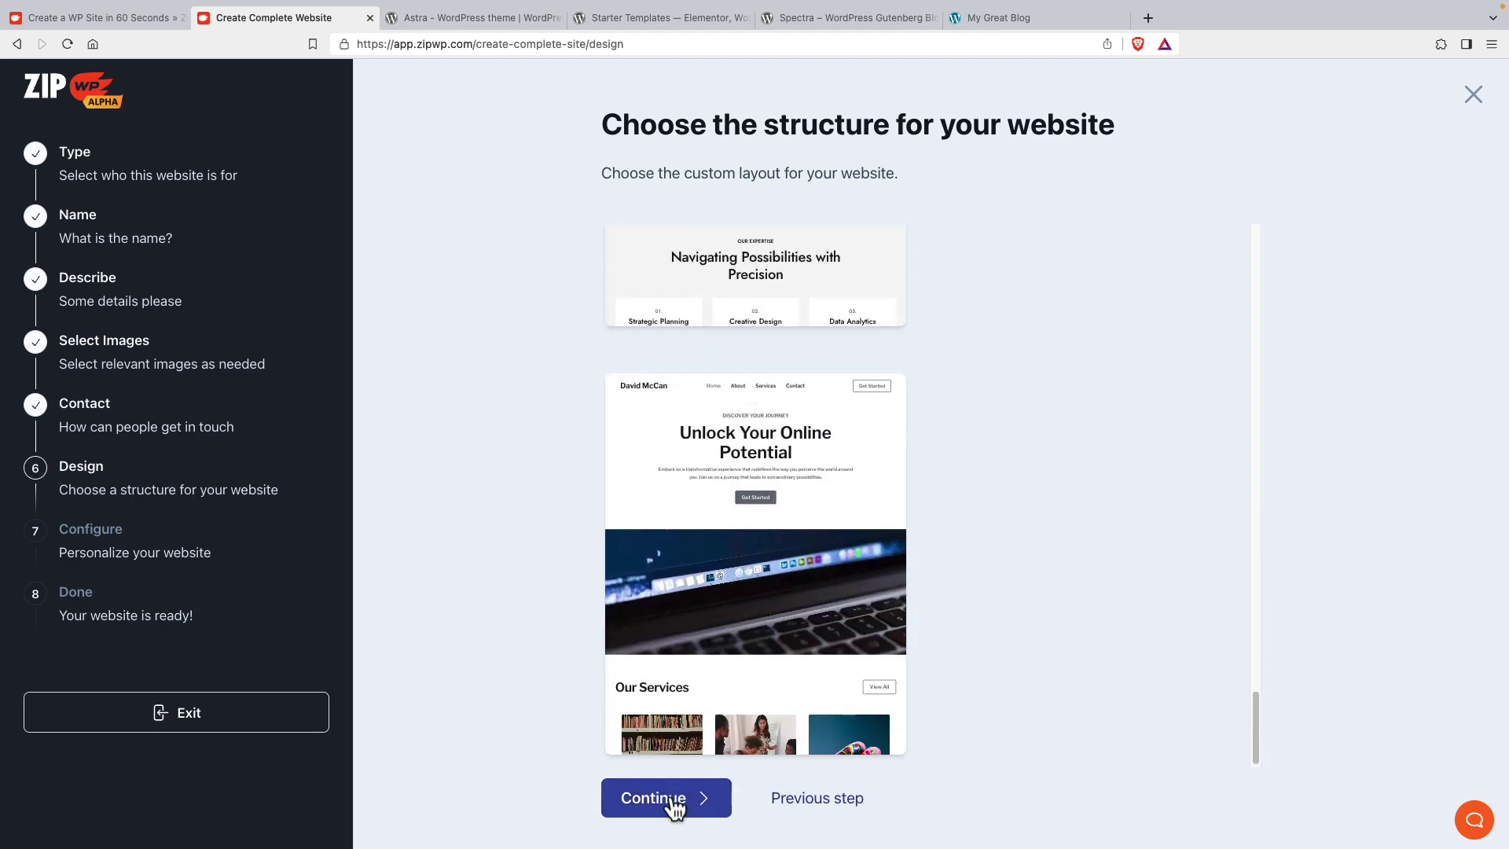
pyautogui.click(671, 800)
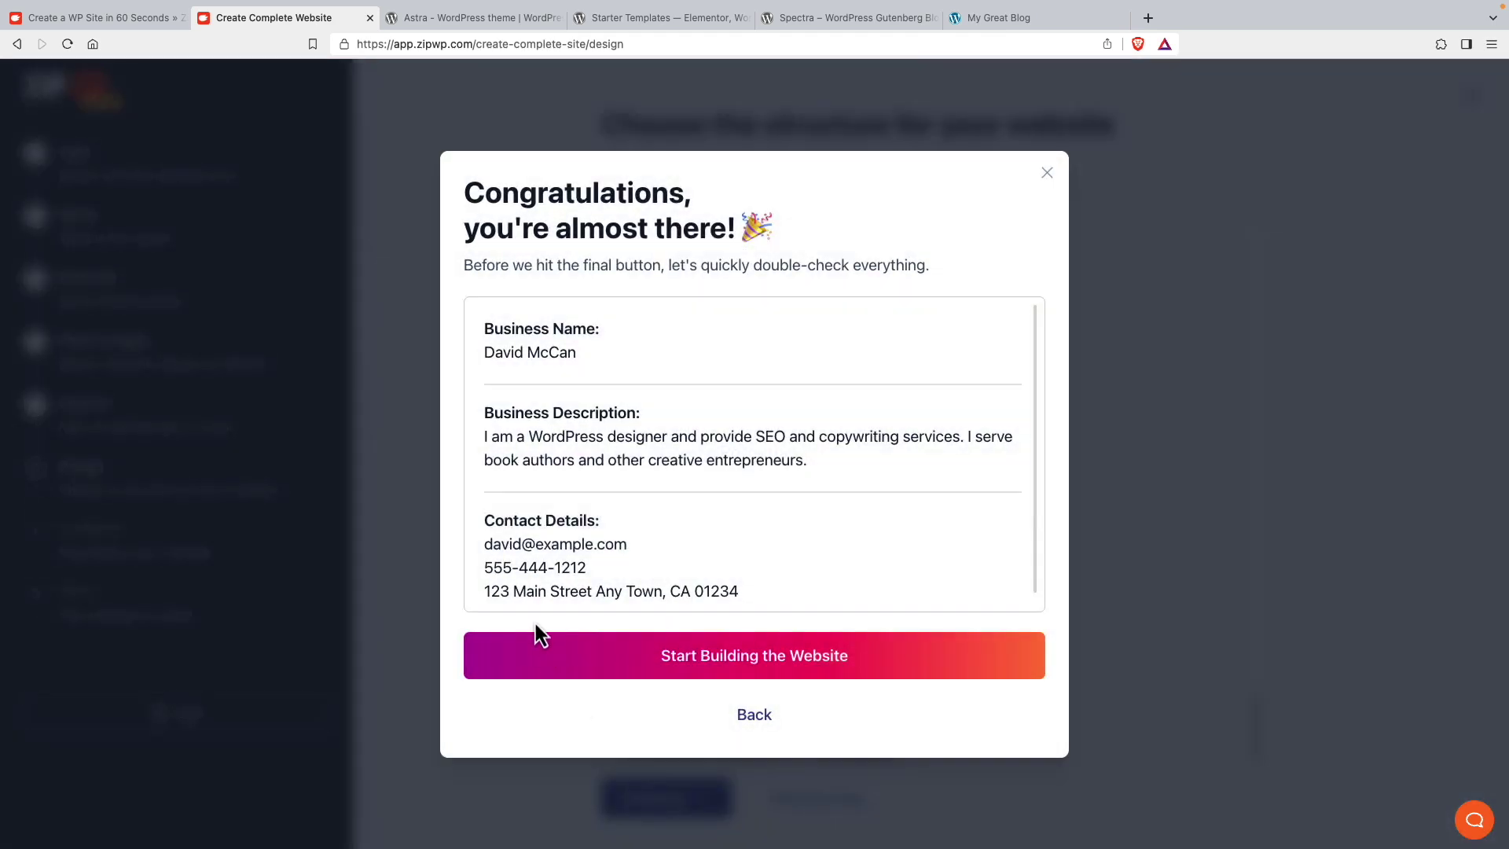
# Confirm Start Building the Website and wait for the site to be ready
pyautogui.click(726, 665)
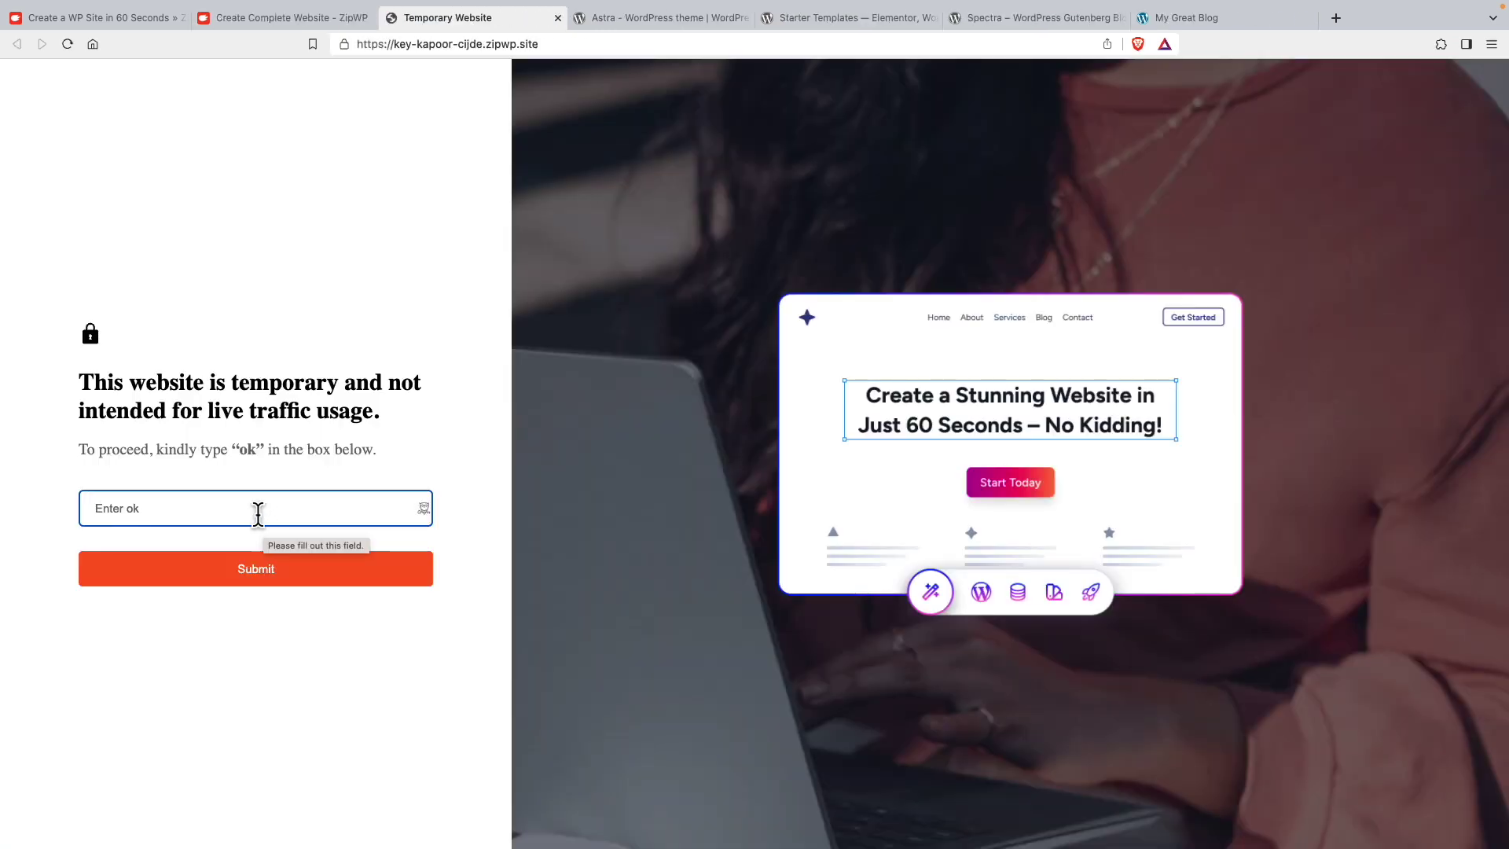
# Enter 'ok' at the temporary-site gate and scroll through the home page
pyautogui.click(193, 508)
pyautogui.click(190, 547)
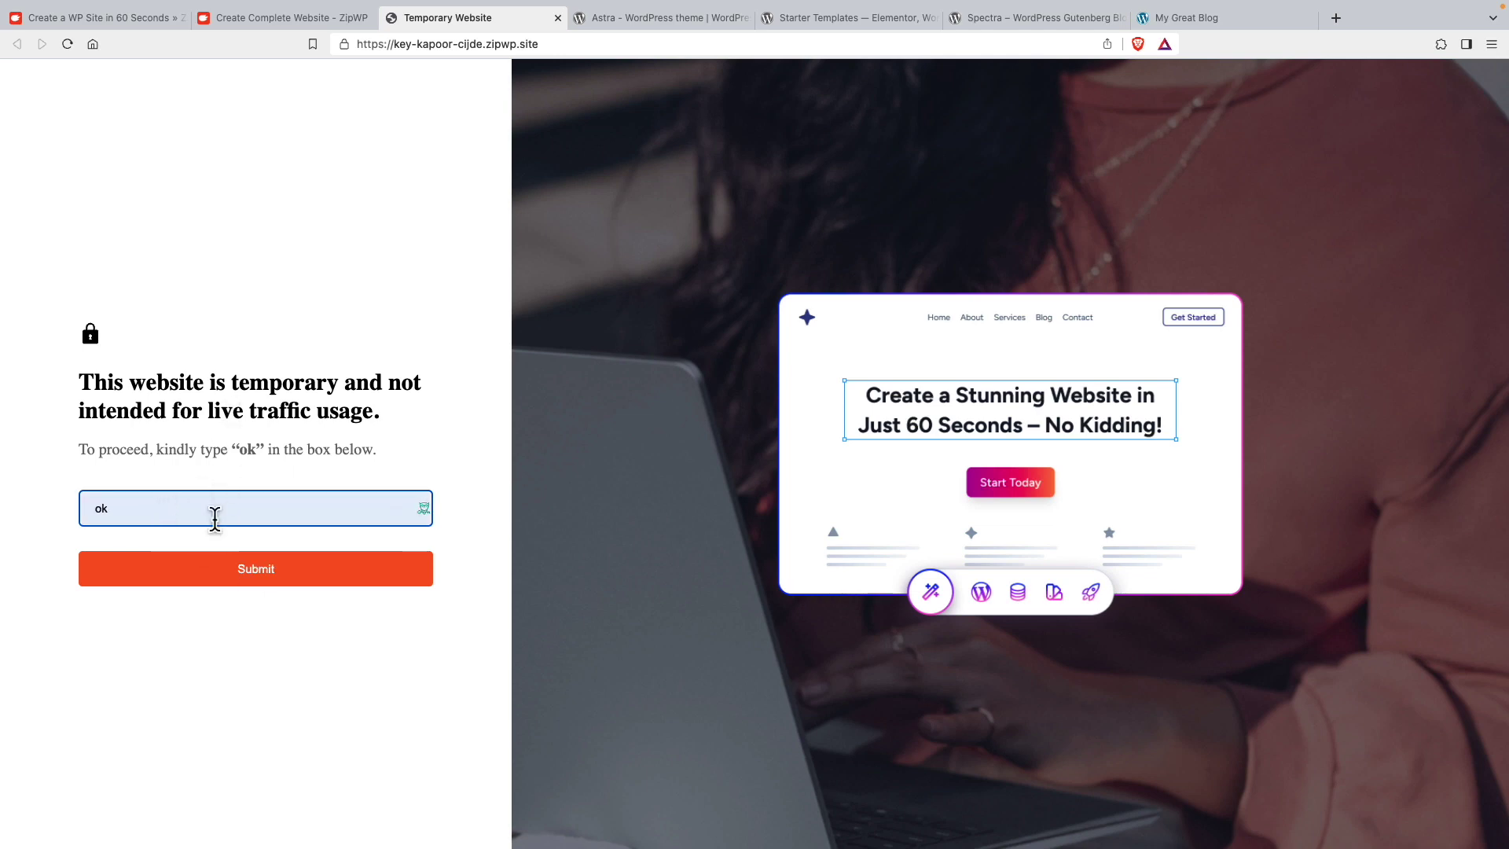
pyautogui.click(250, 578)
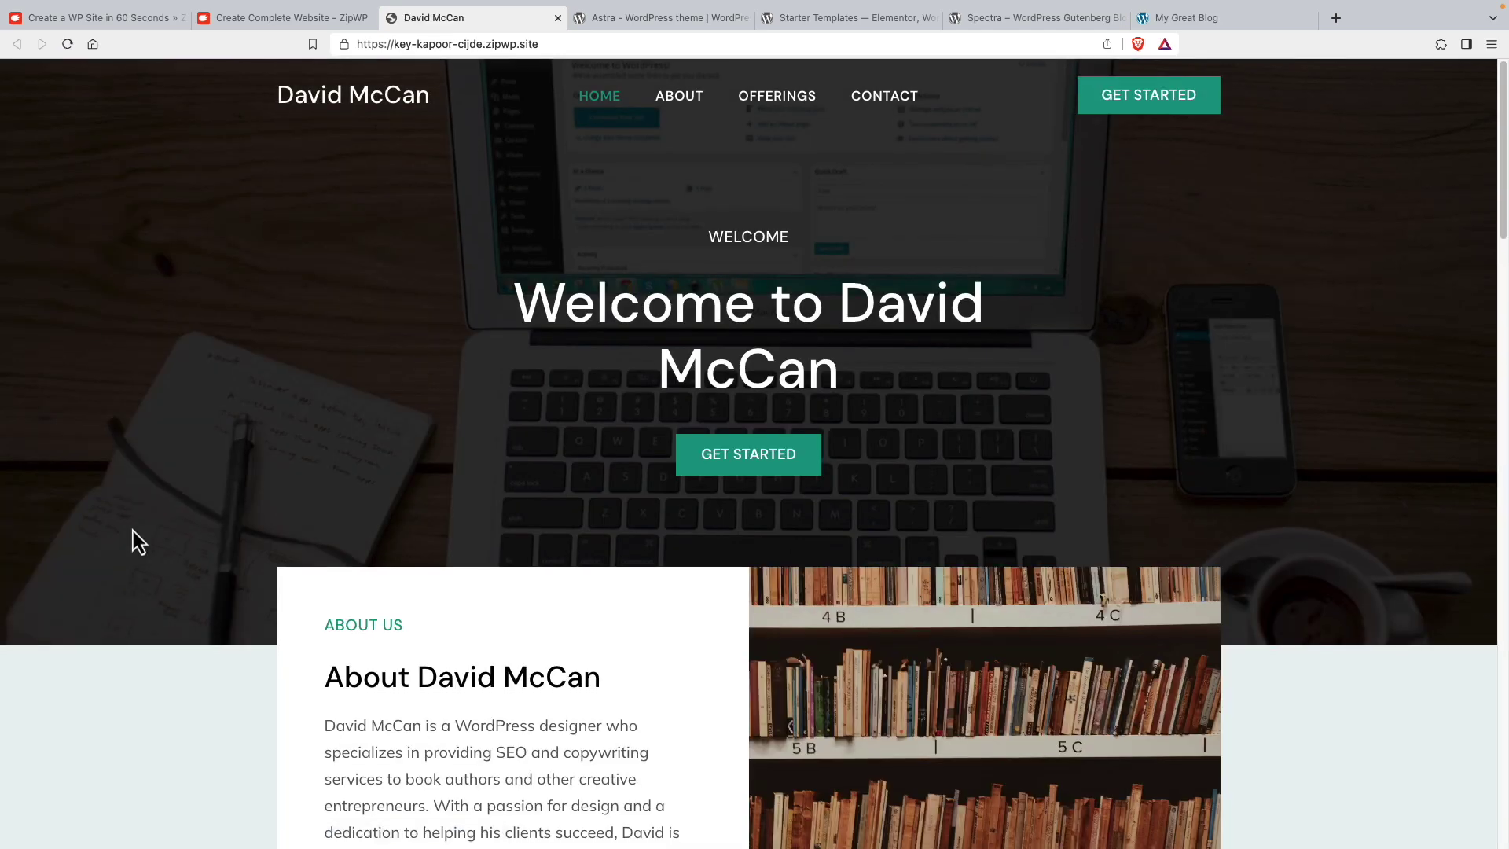
pyautogui.scroll(-5, 132, 527)
pyautogui.scroll(-5, 133, 532)
pyautogui.scroll(-2, 133, 531)
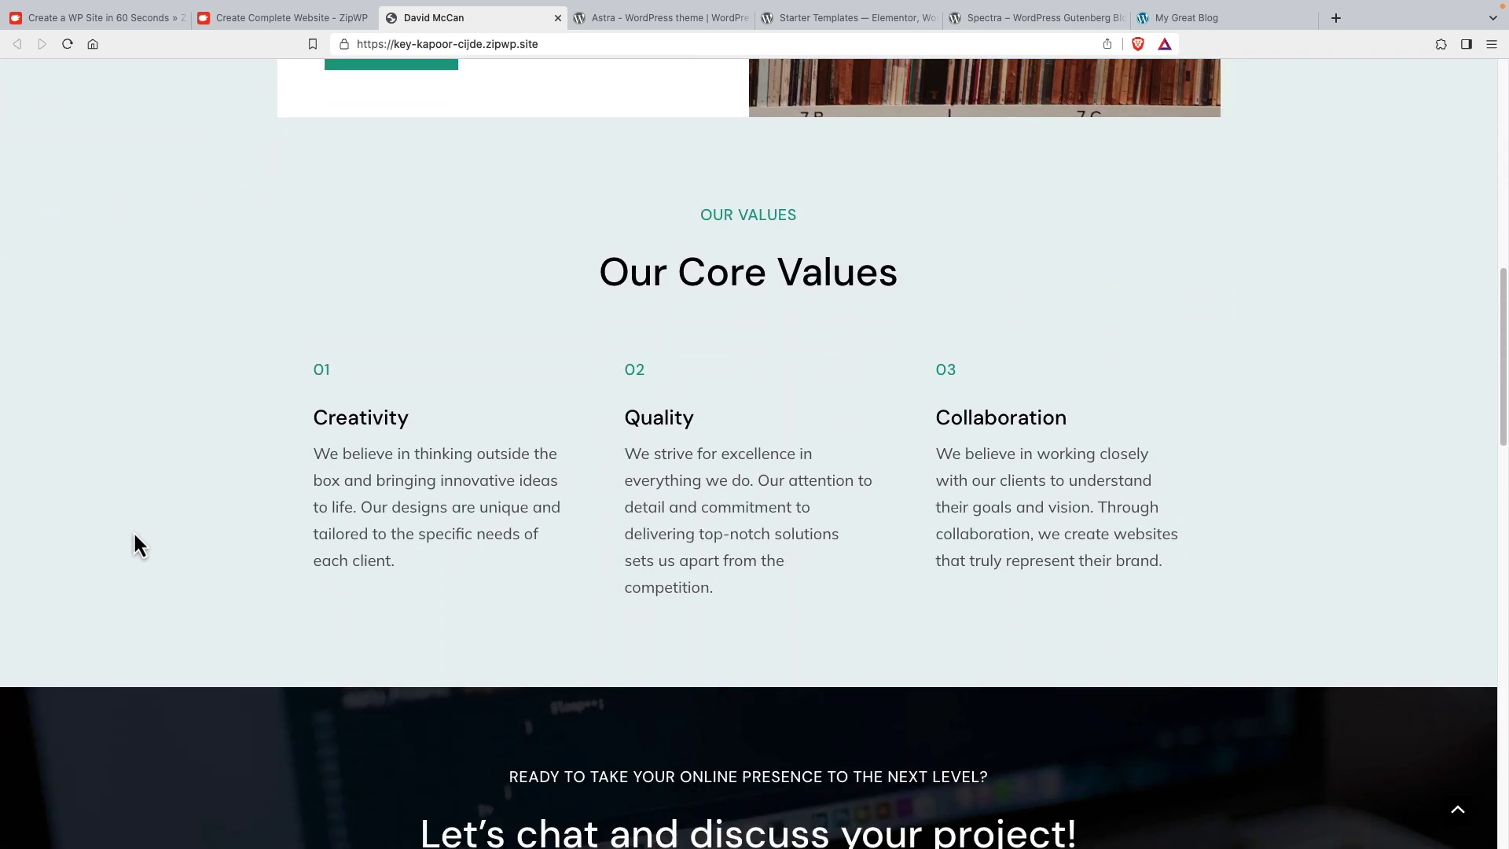
pyautogui.scroll(-4, 341, 487)
pyautogui.scroll(-8, 340, 485)
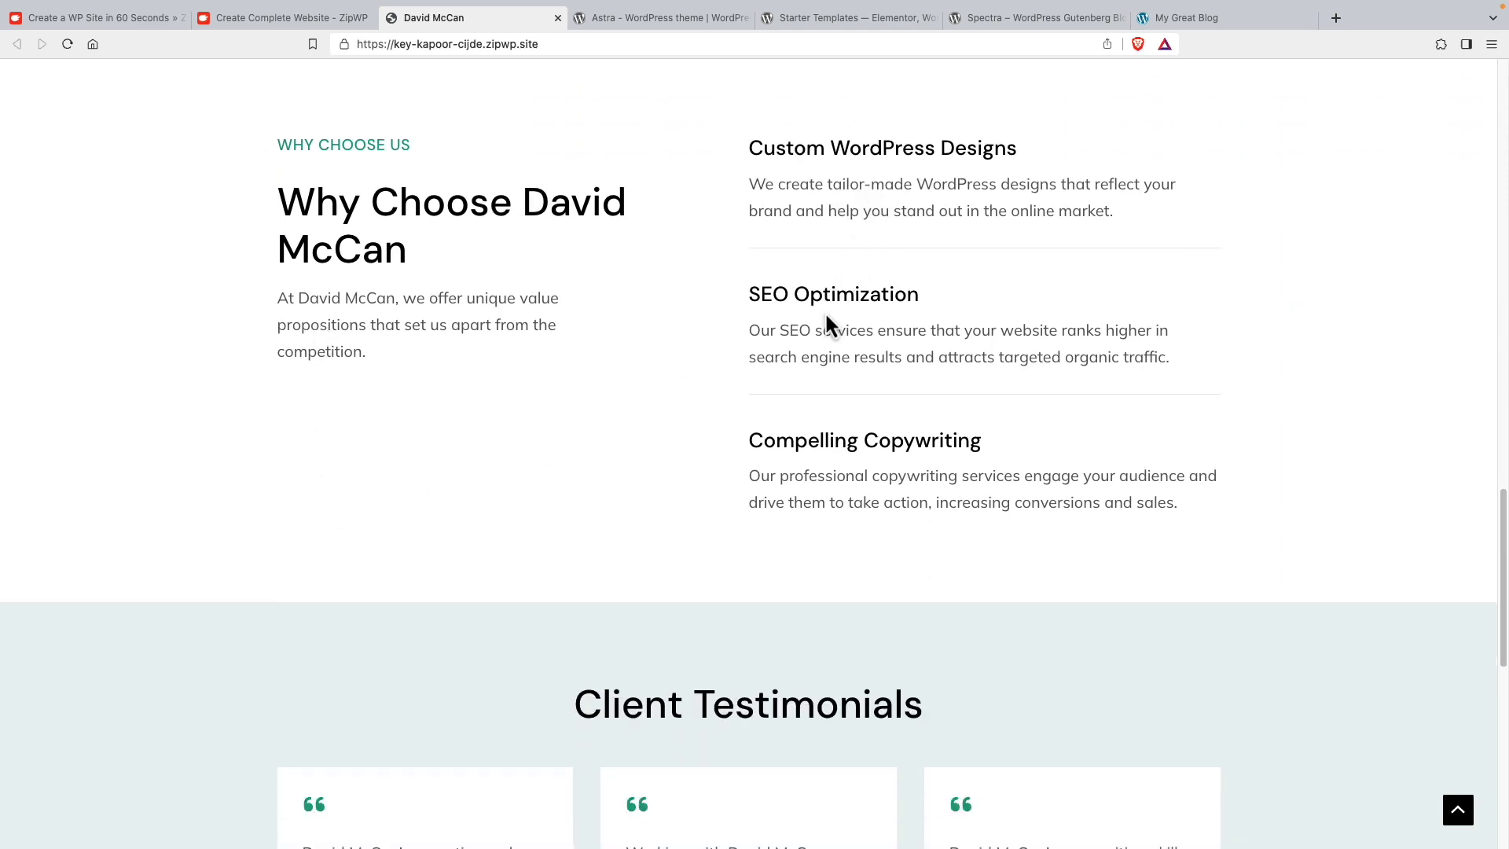
pyautogui.scroll(-3, 786, 434)
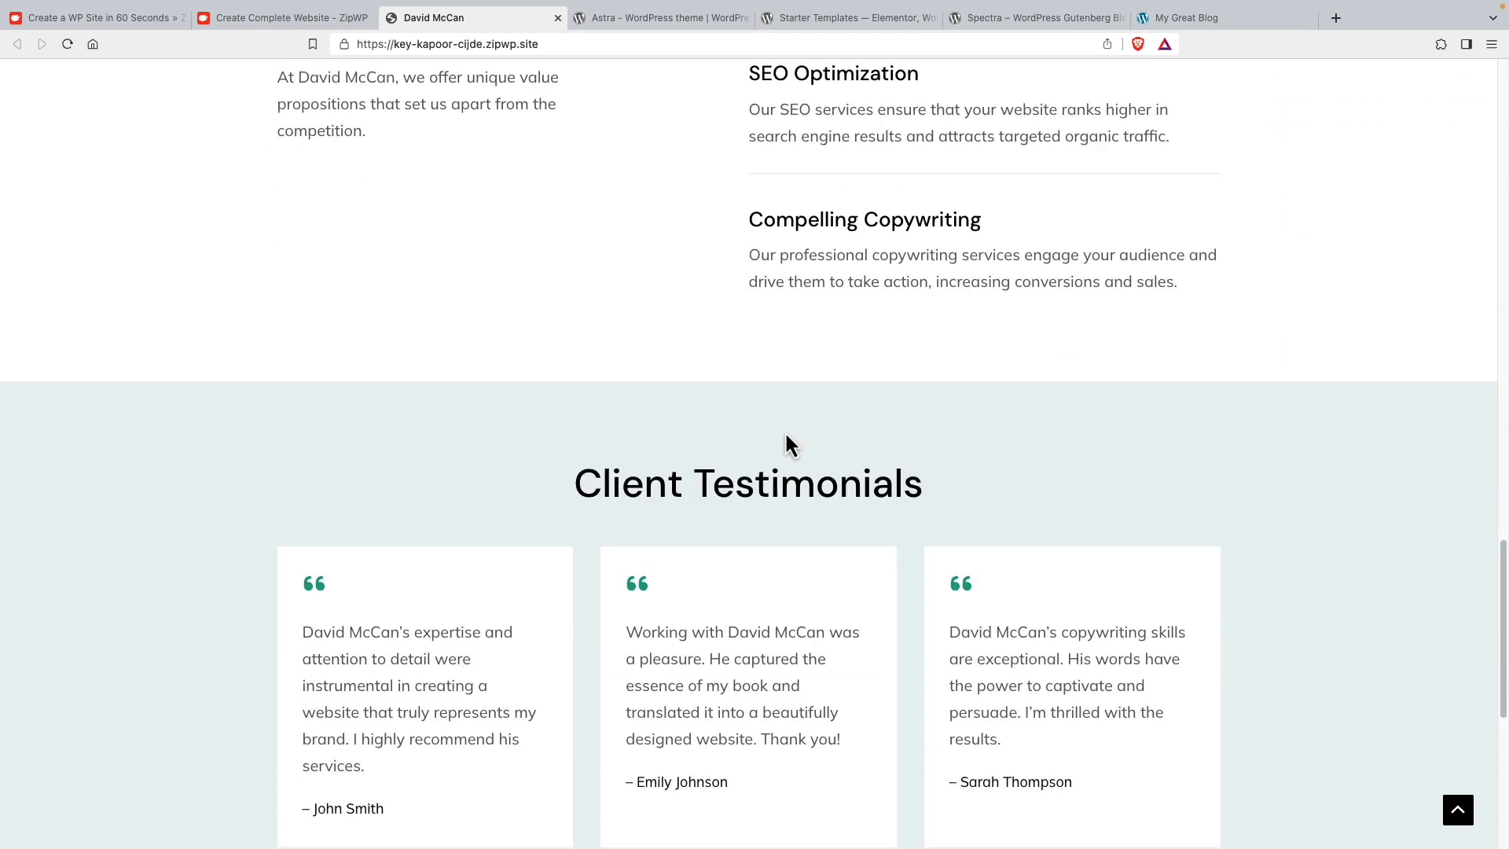
pyautogui.scroll(-2, 766, 420)
pyautogui.scroll(-3, 461, 405)
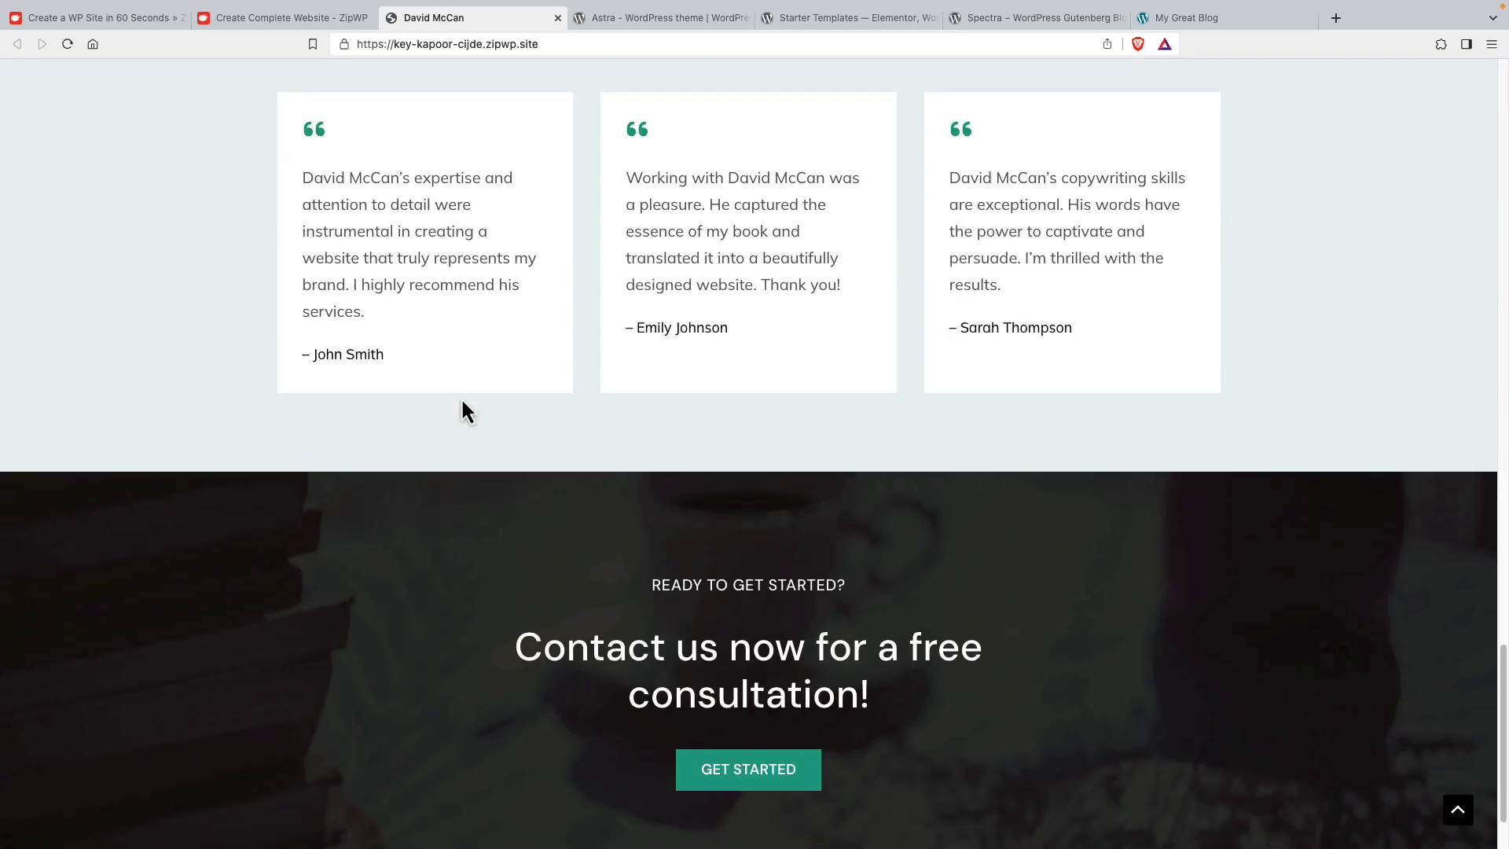
pyautogui.scroll(-2, 463, 402)
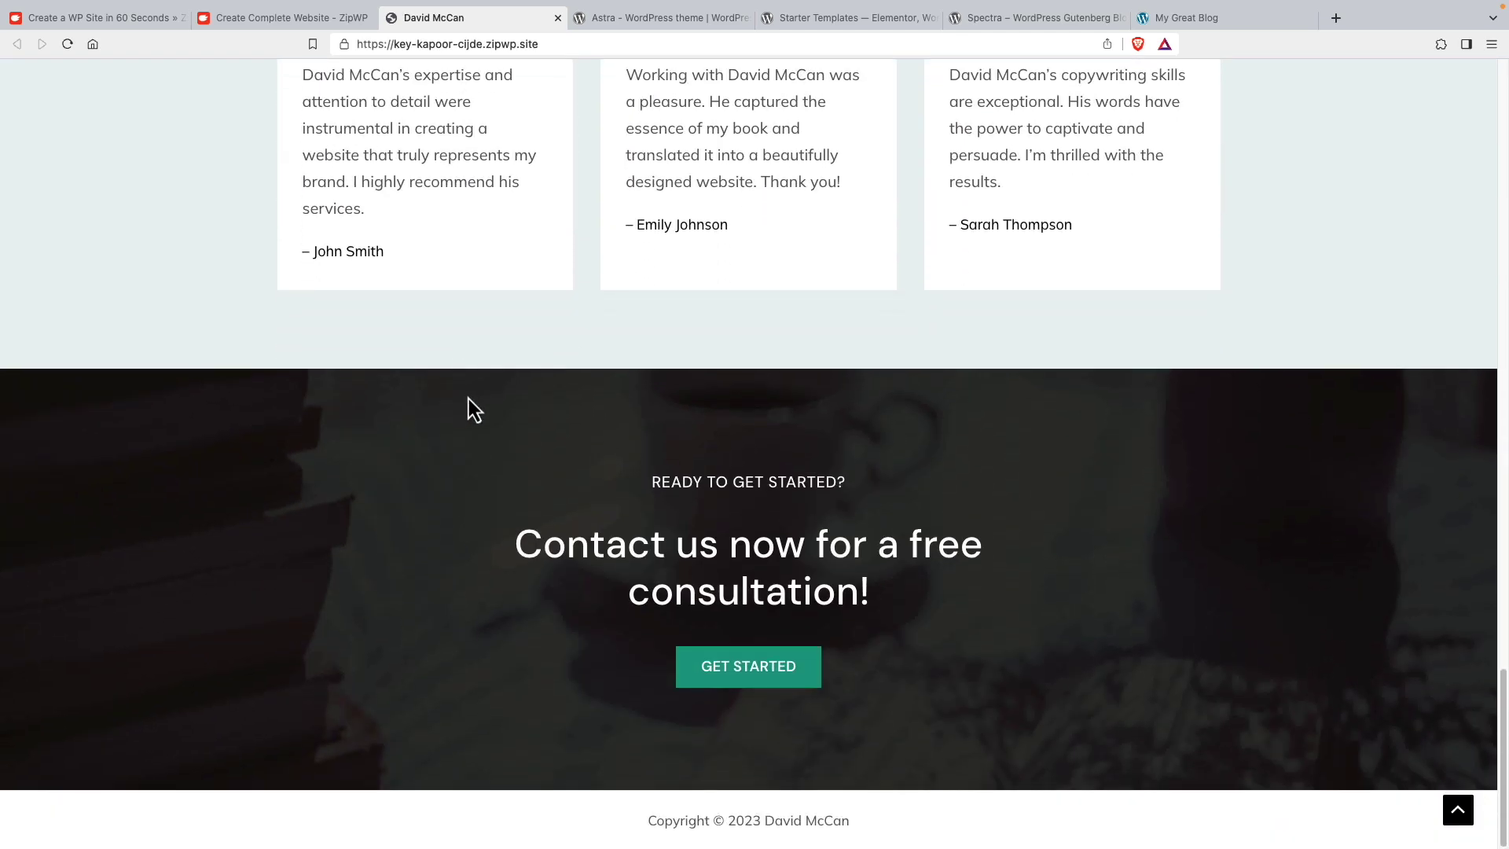
pyautogui.scroll(20, 470, 412)
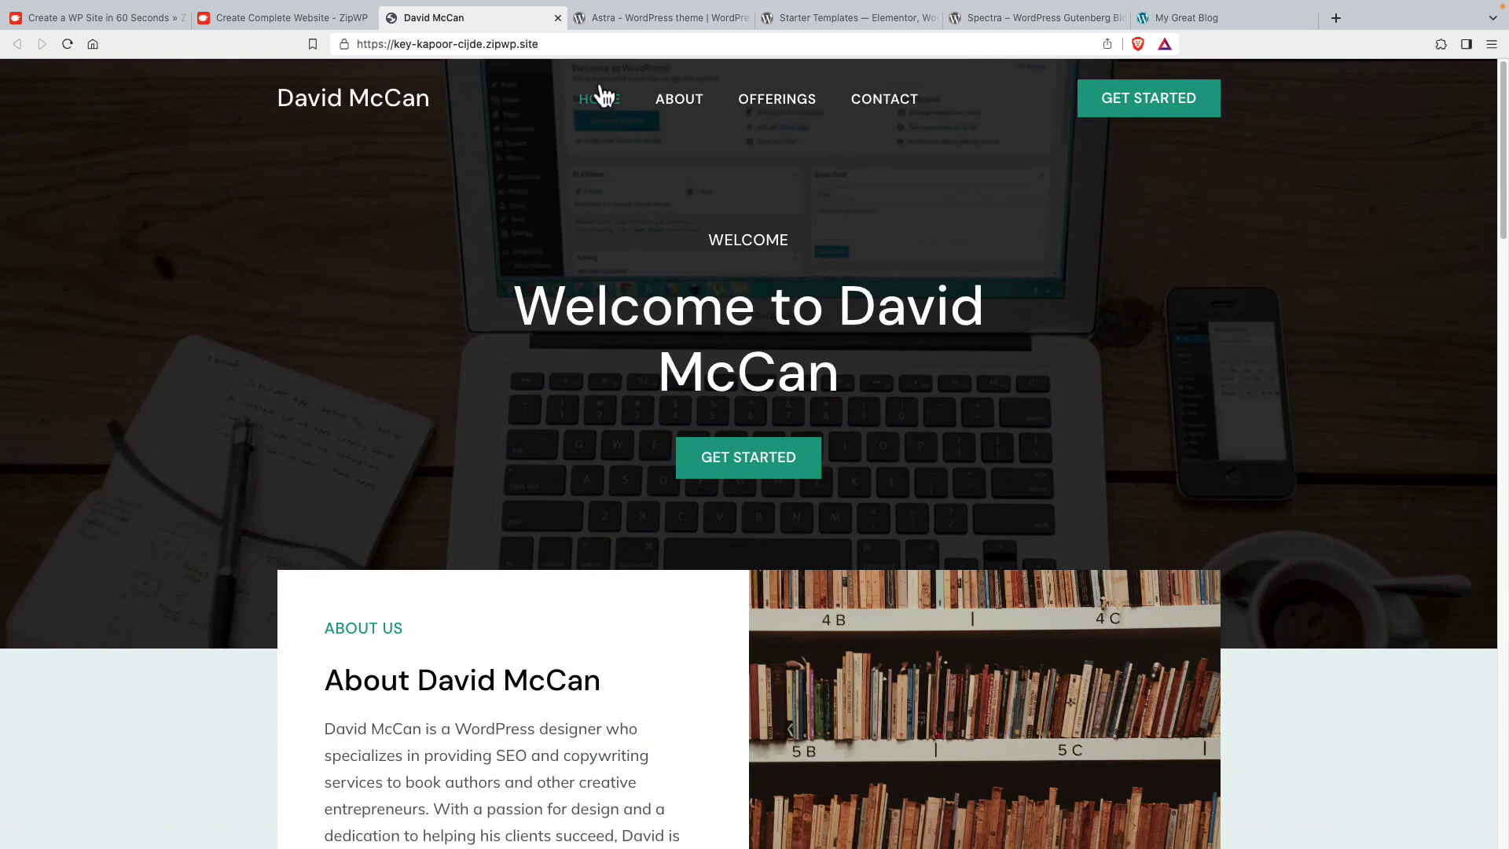
# Browse the About, Offerings and Contact pages from the navigation
pyautogui.click(681, 112)
pyautogui.scroll(-5, 676, 165)
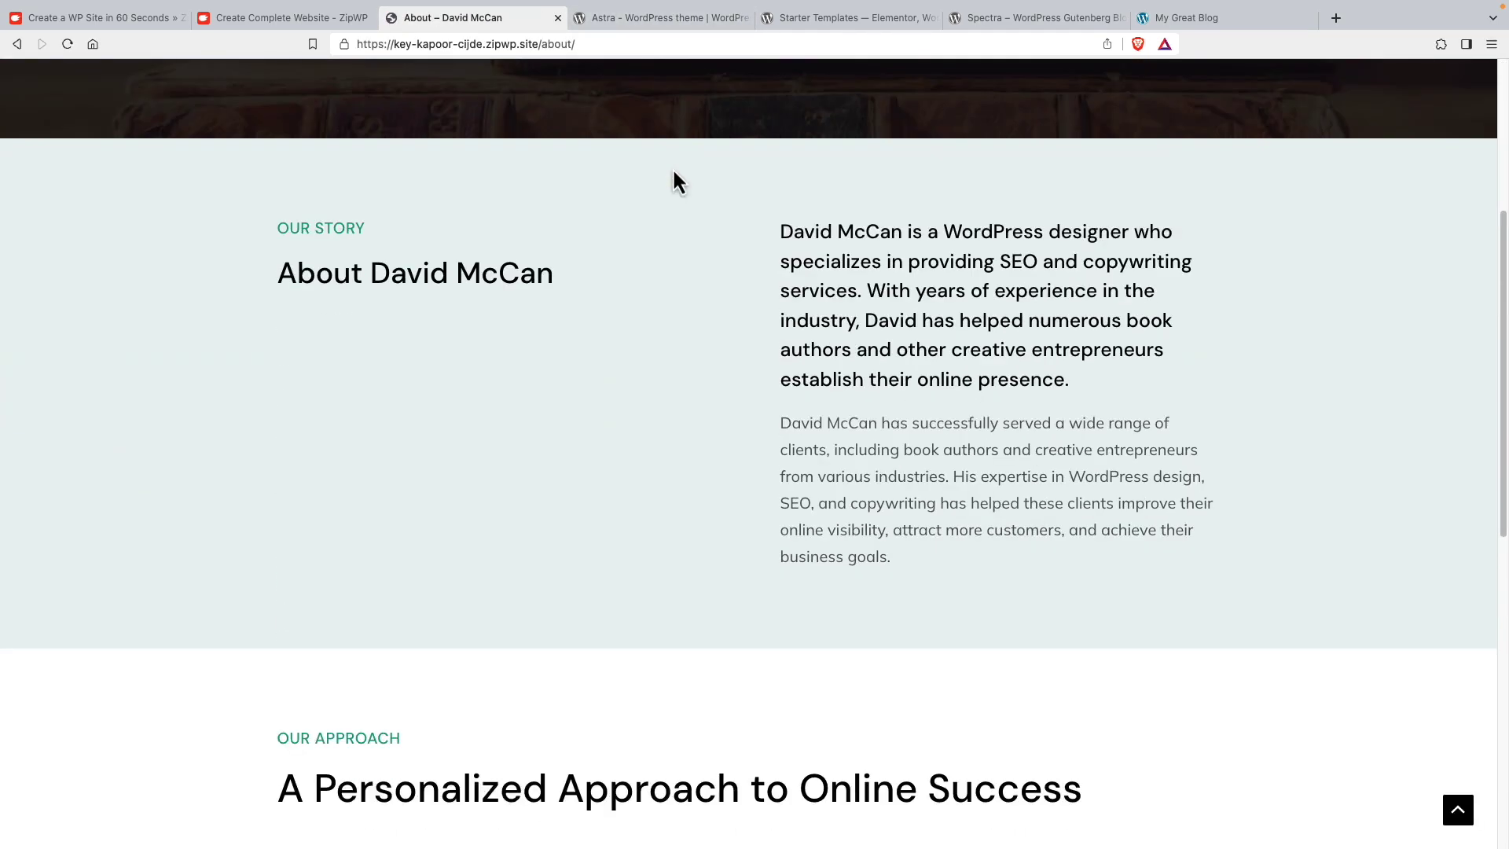
pyautogui.scroll(-8, 672, 168)
pyautogui.scroll(8, 672, 168)
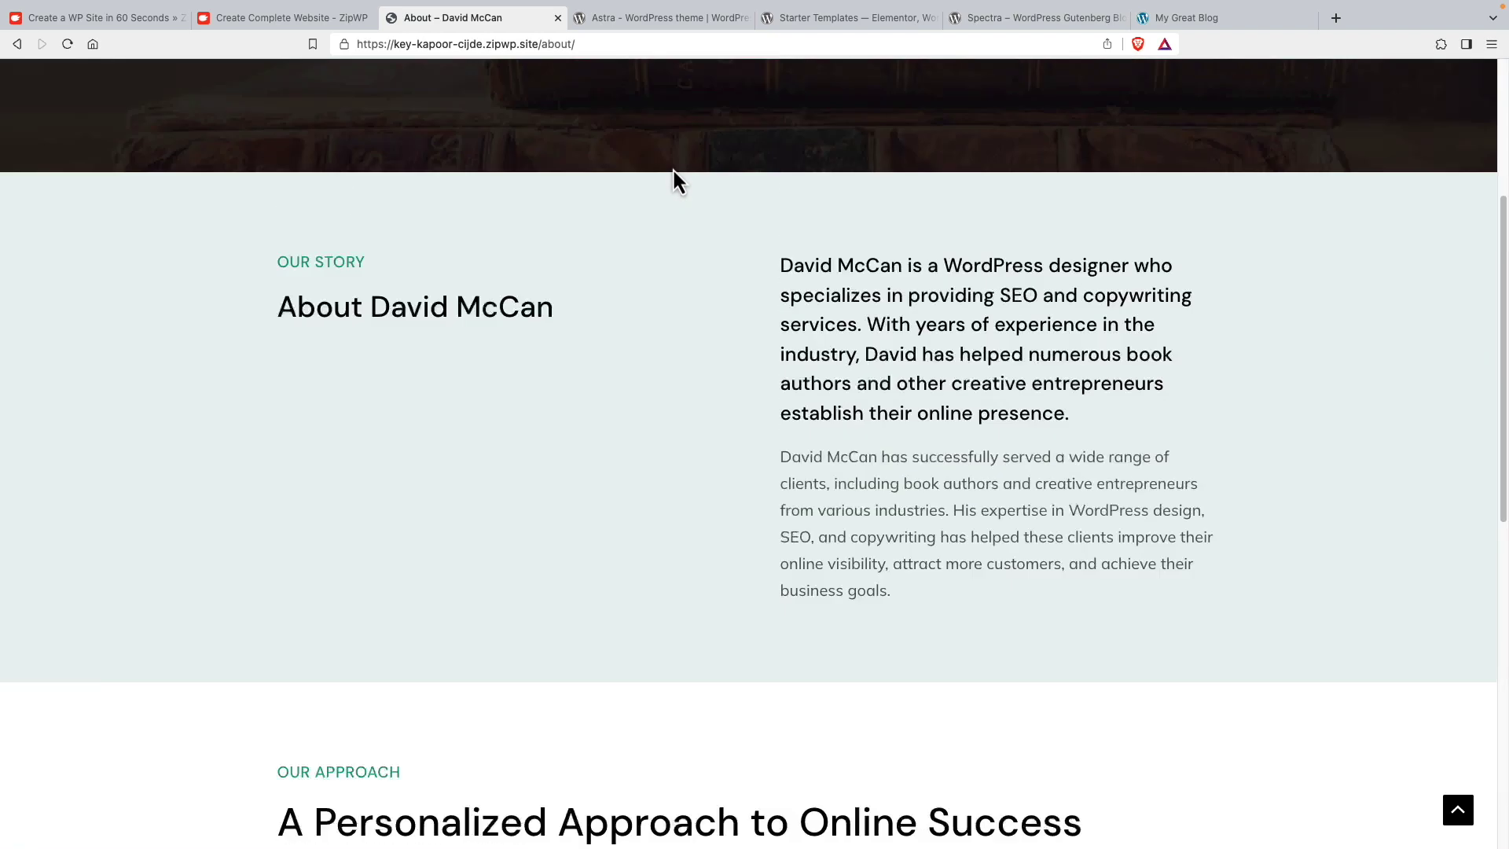
pyautogui.scroll(5, 672, 167)
pyautogui.click(773, 106)
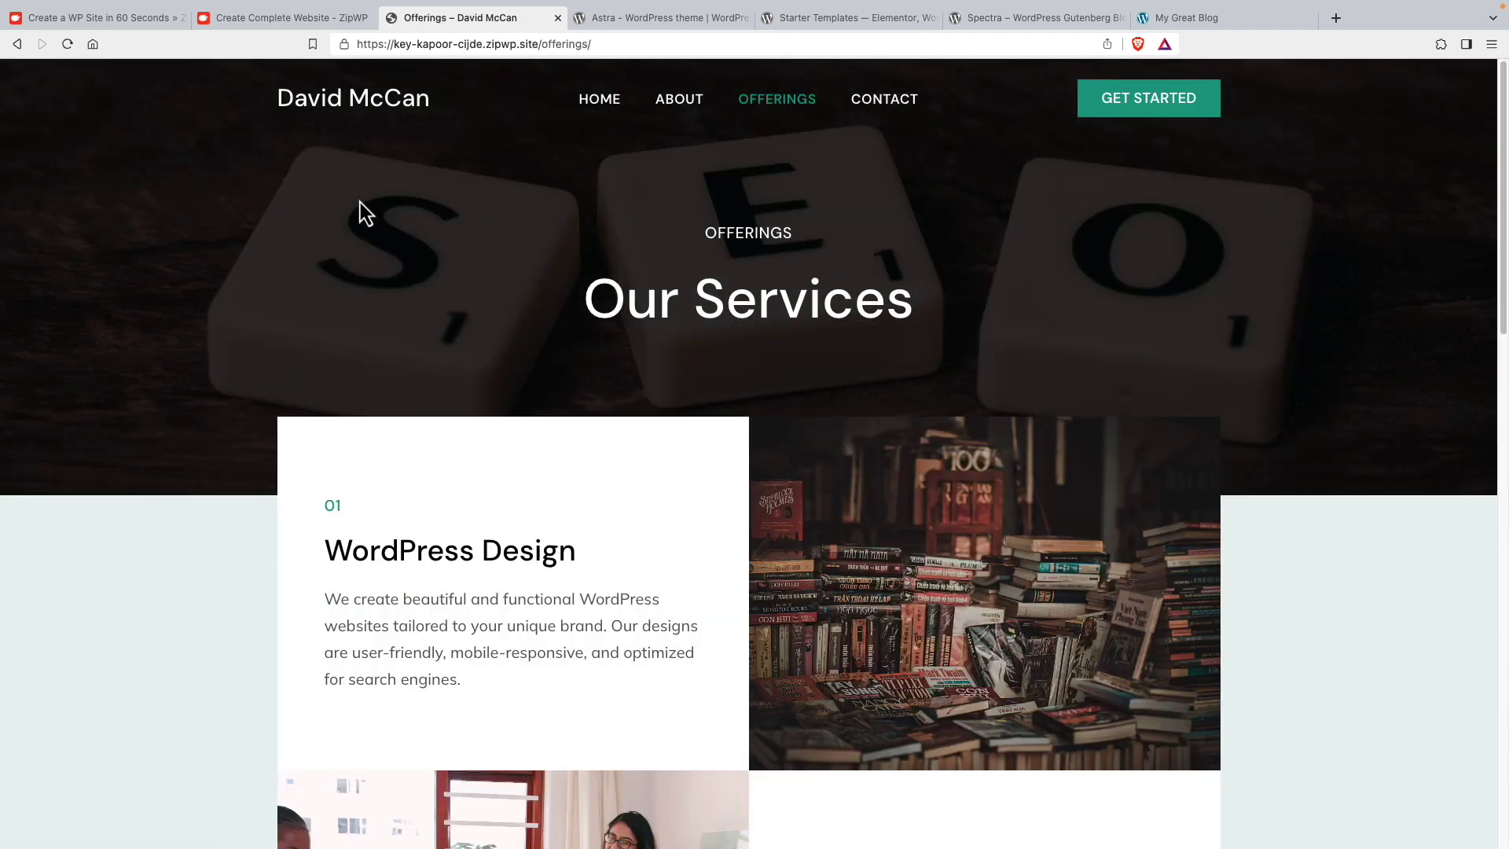
pyautogui.scroll(-10, 364, 208)
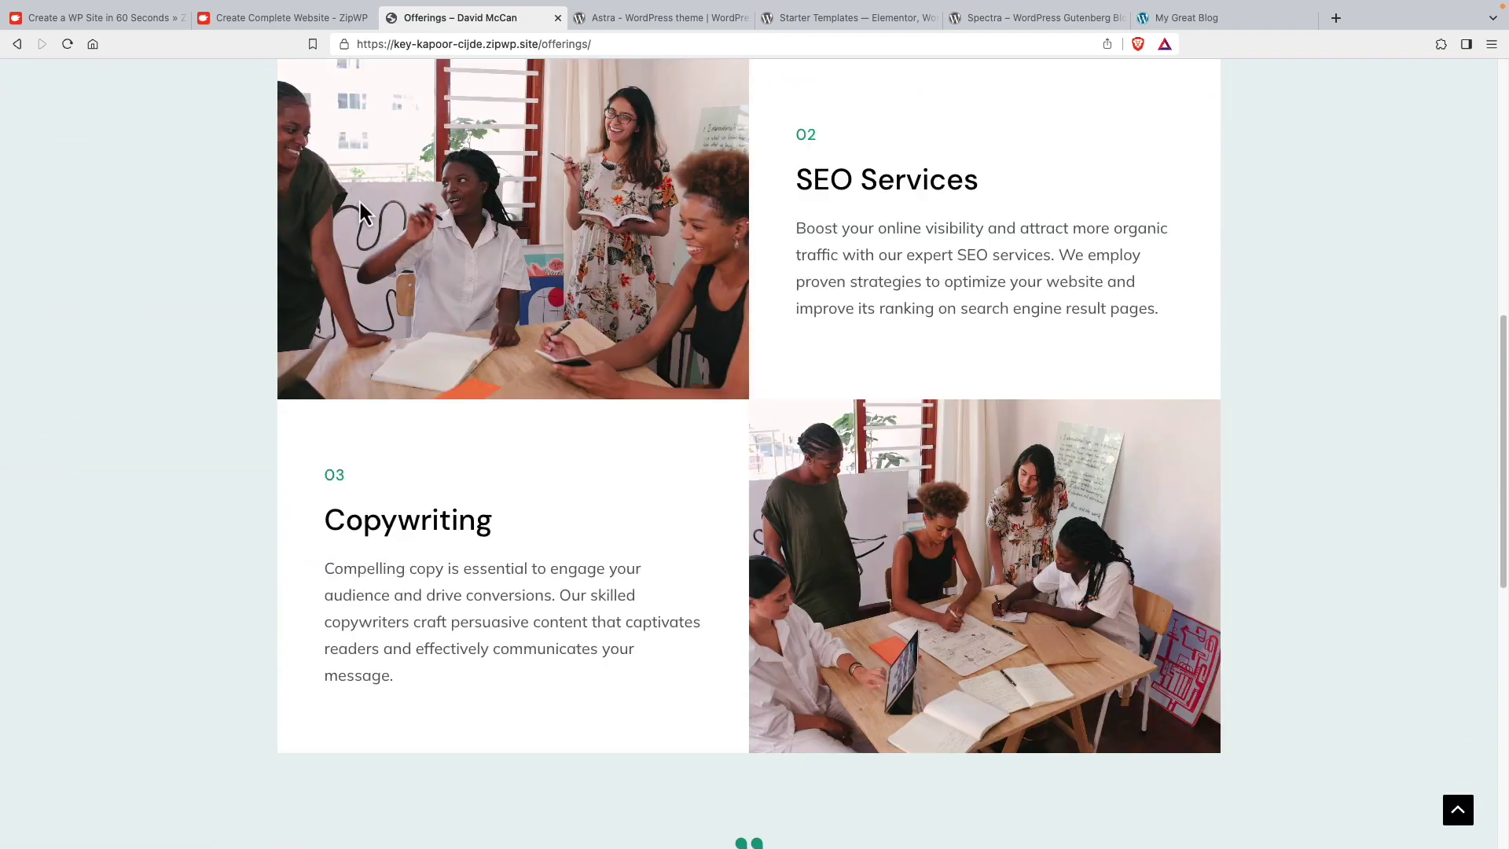
pyautogui.scroll(-5, 360, 205)
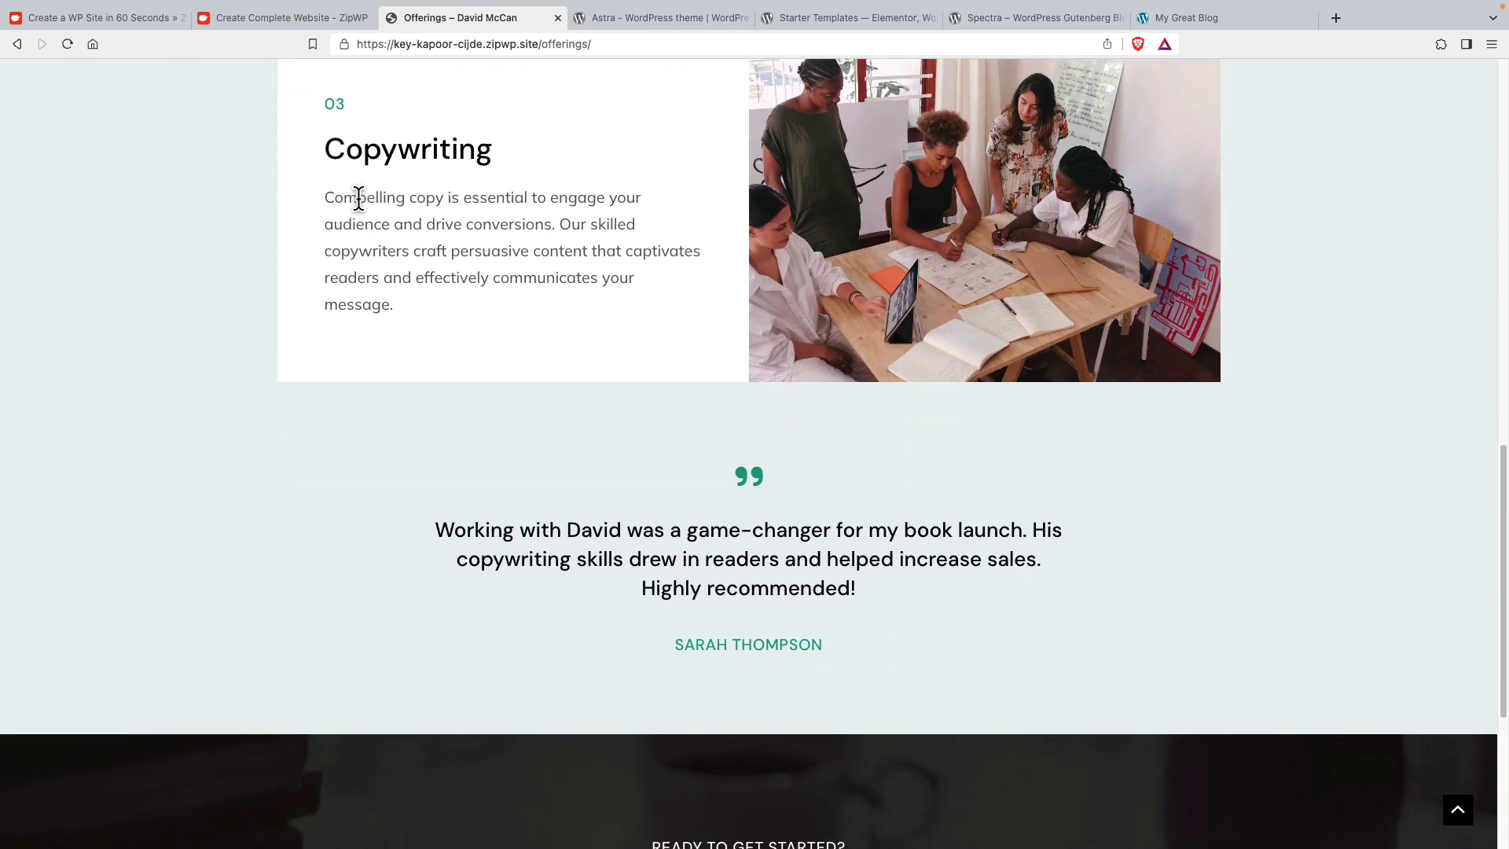
pyautogui.scroll(-5, 358, 198)
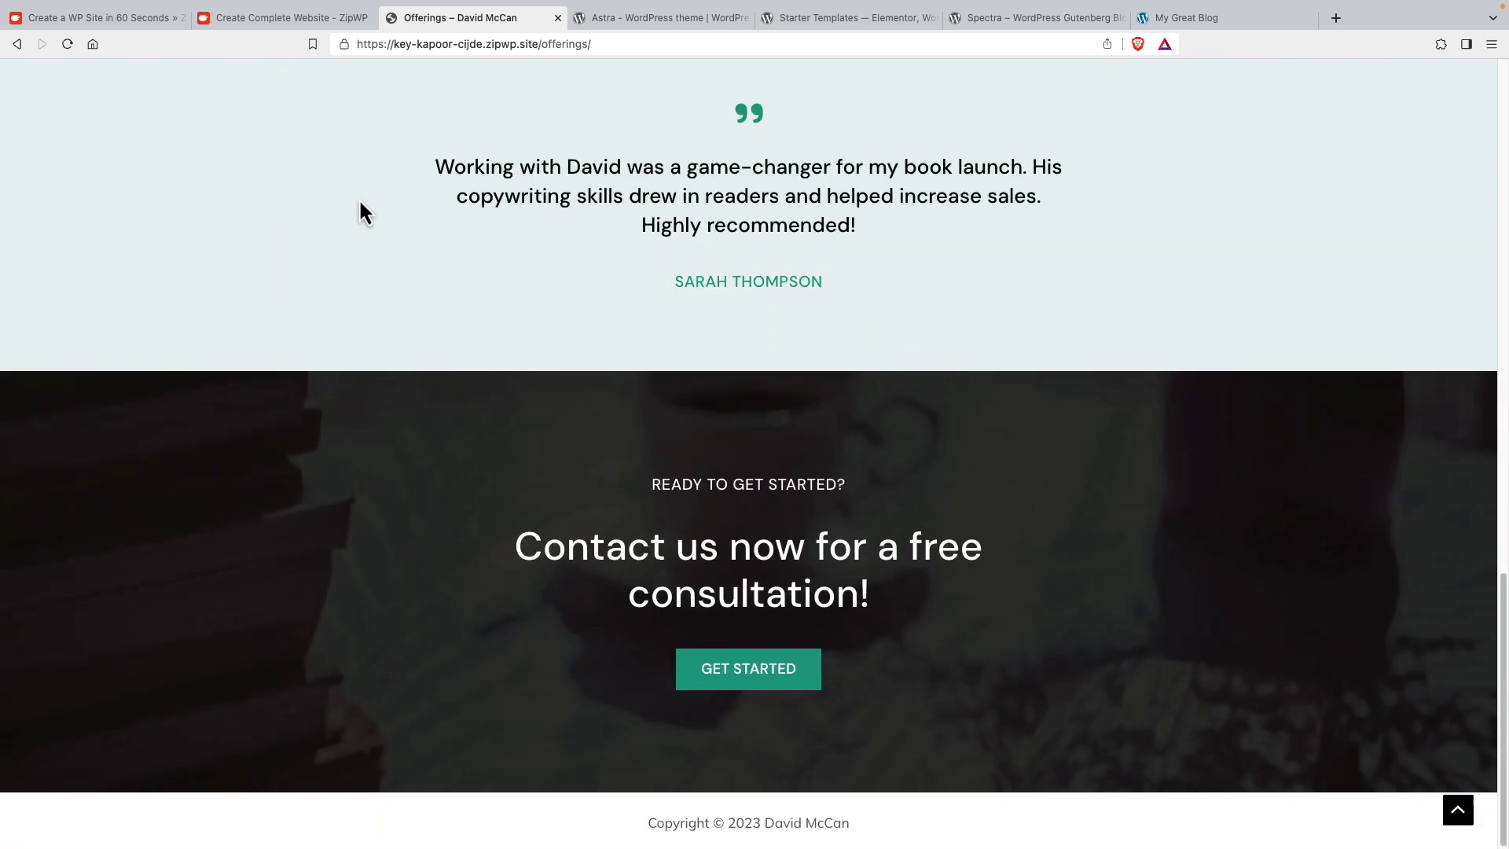
pyautogui.scroll(20, 360, 203)
pyautogui.click(861, 100)
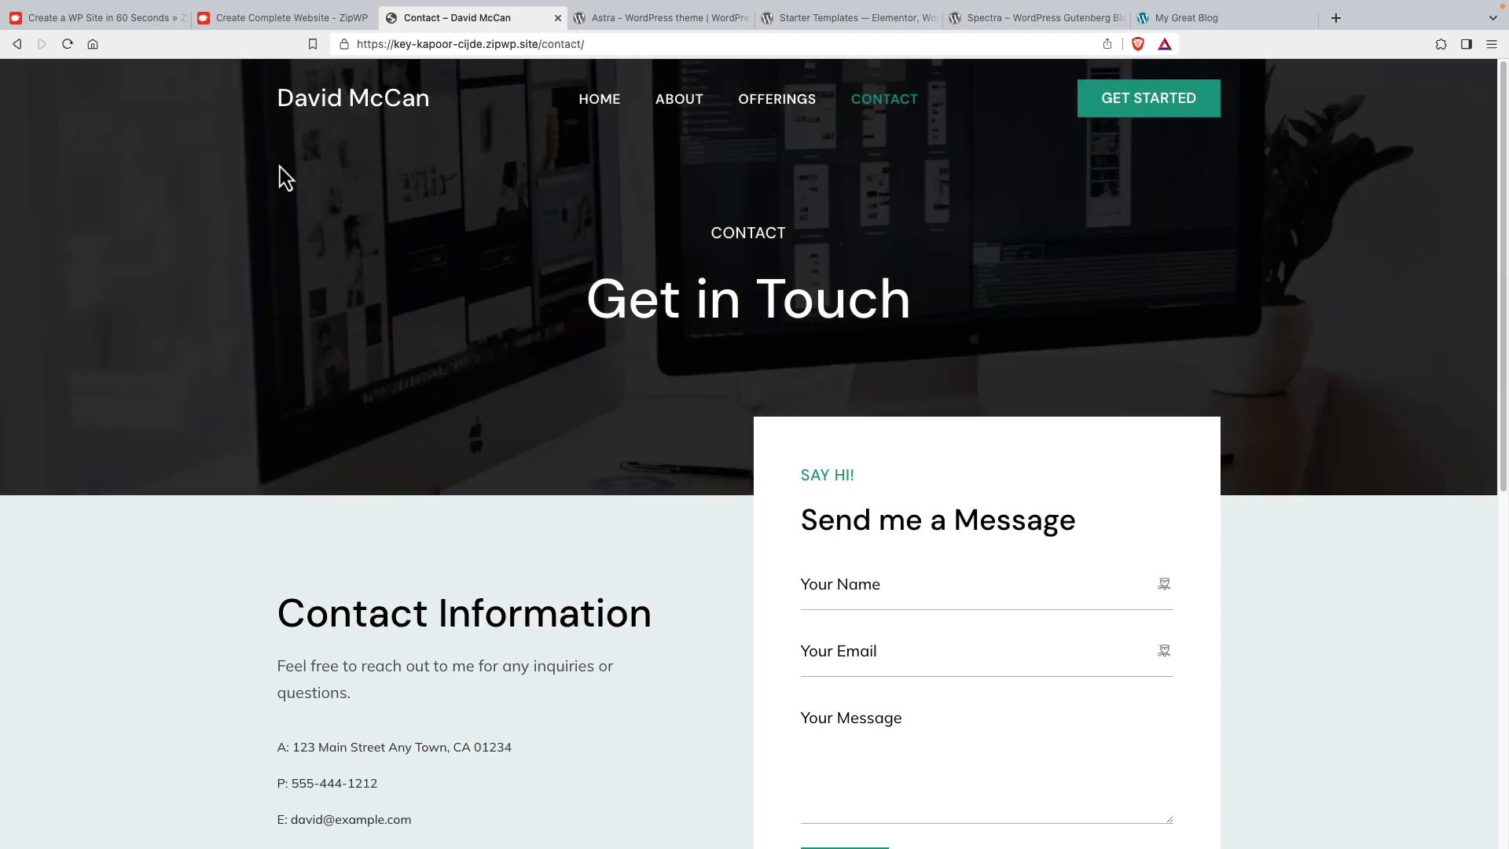
pyautogui.scroll(-5, 279, 165)
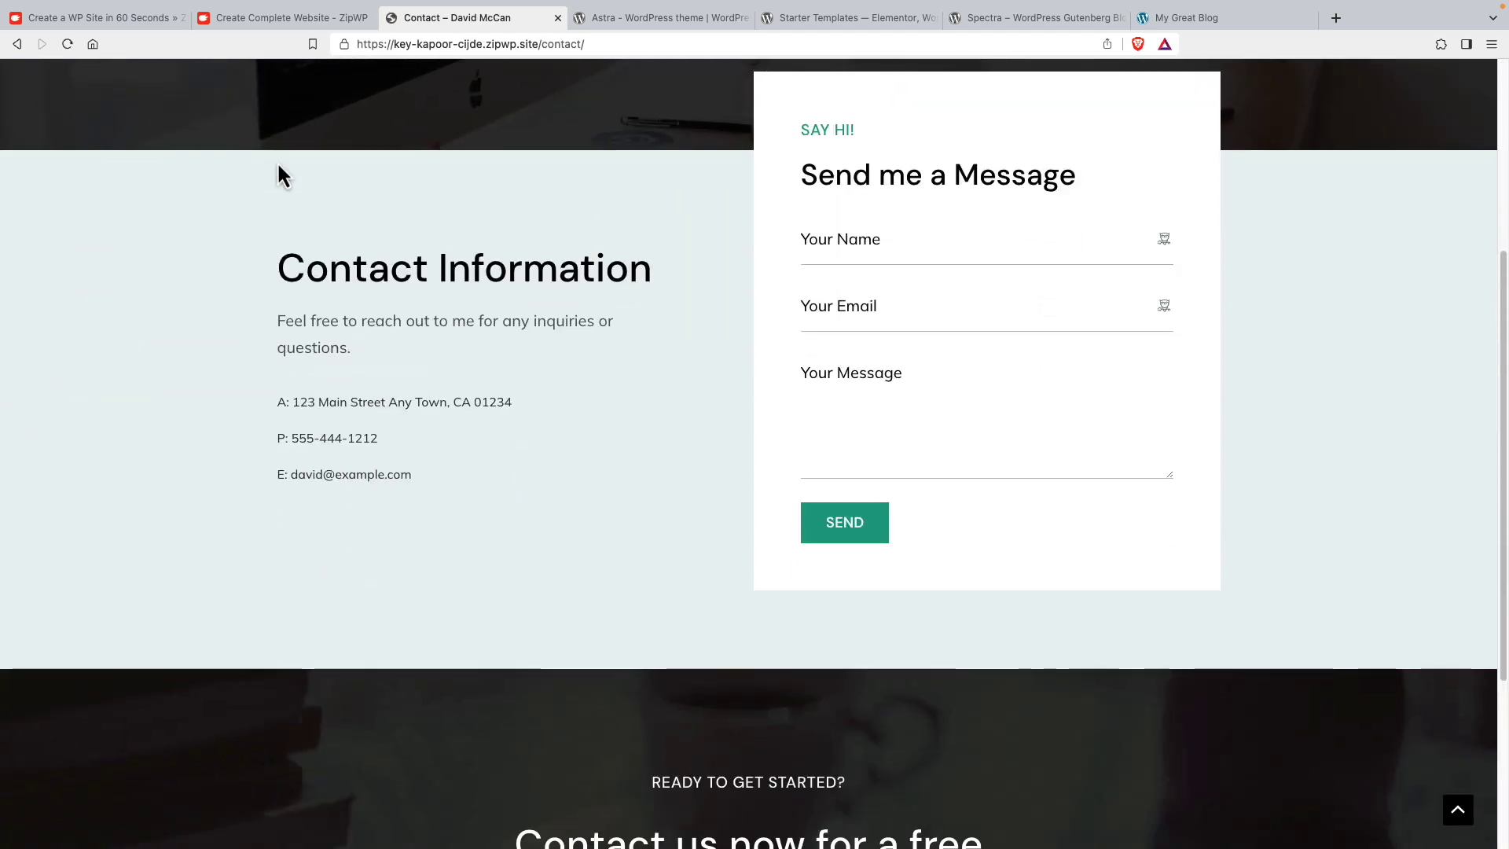
pyautogui.scroll(-4, 278, 166)
pyautogui.scroll(9, 283, 164)
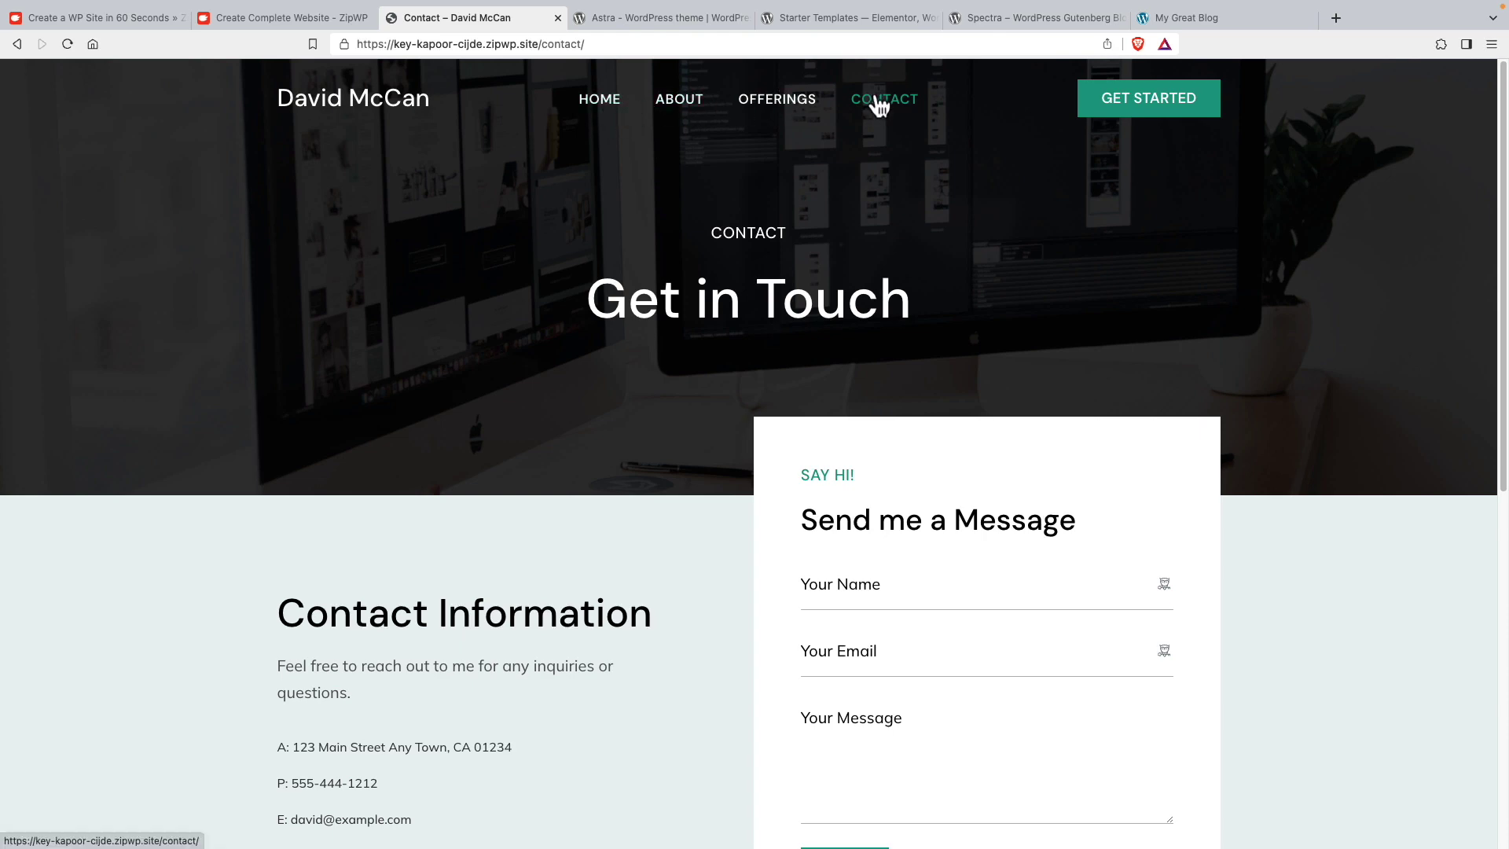
# In the customizer, settle on the tan palette after trying blue, red and orange; pick the second font pair
pyautogui.click(285, 18)
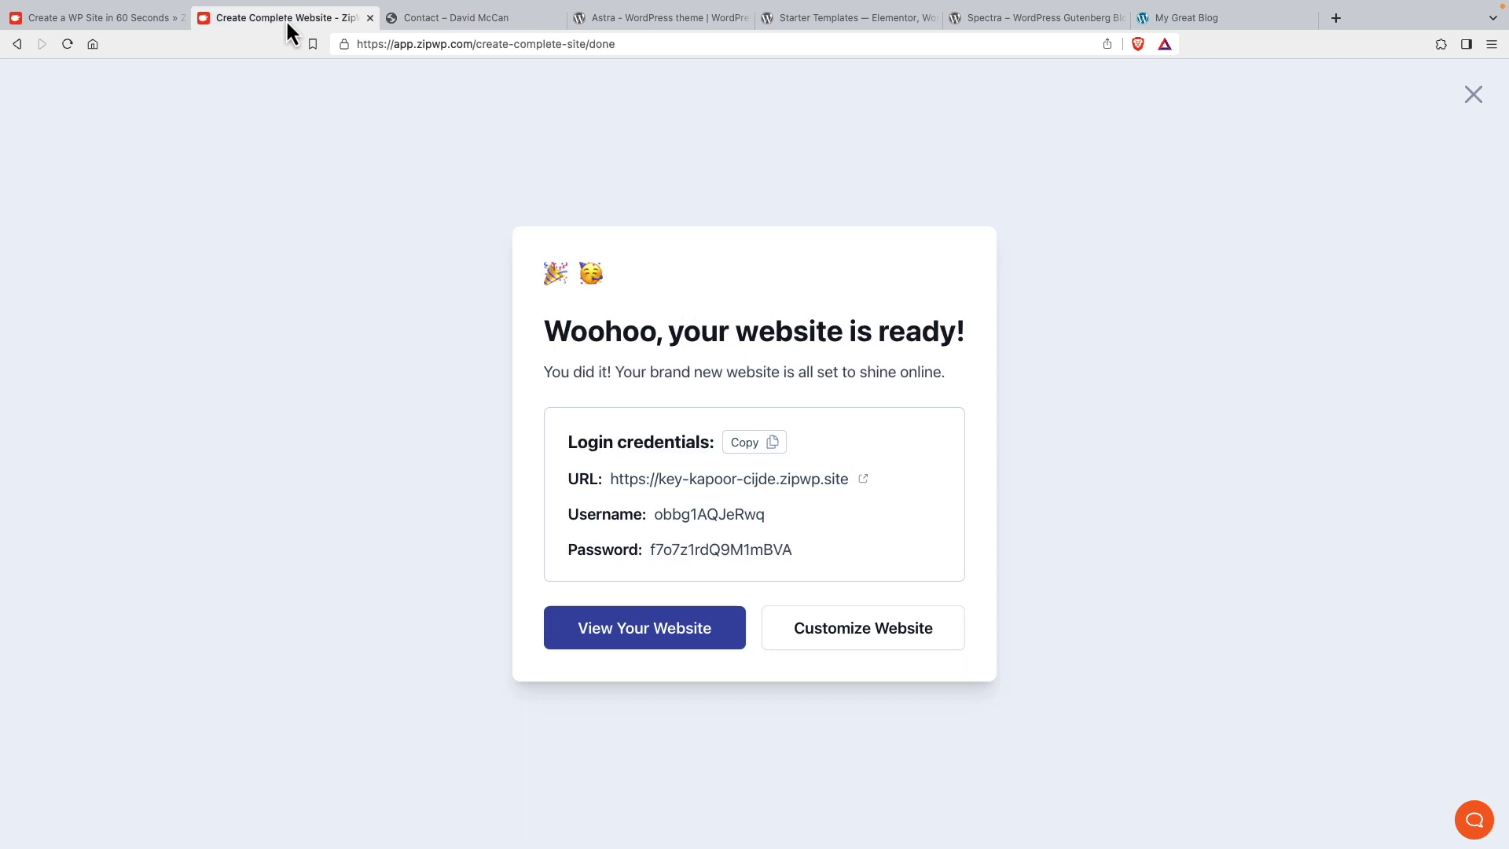
pyautogui.click(844, 635)
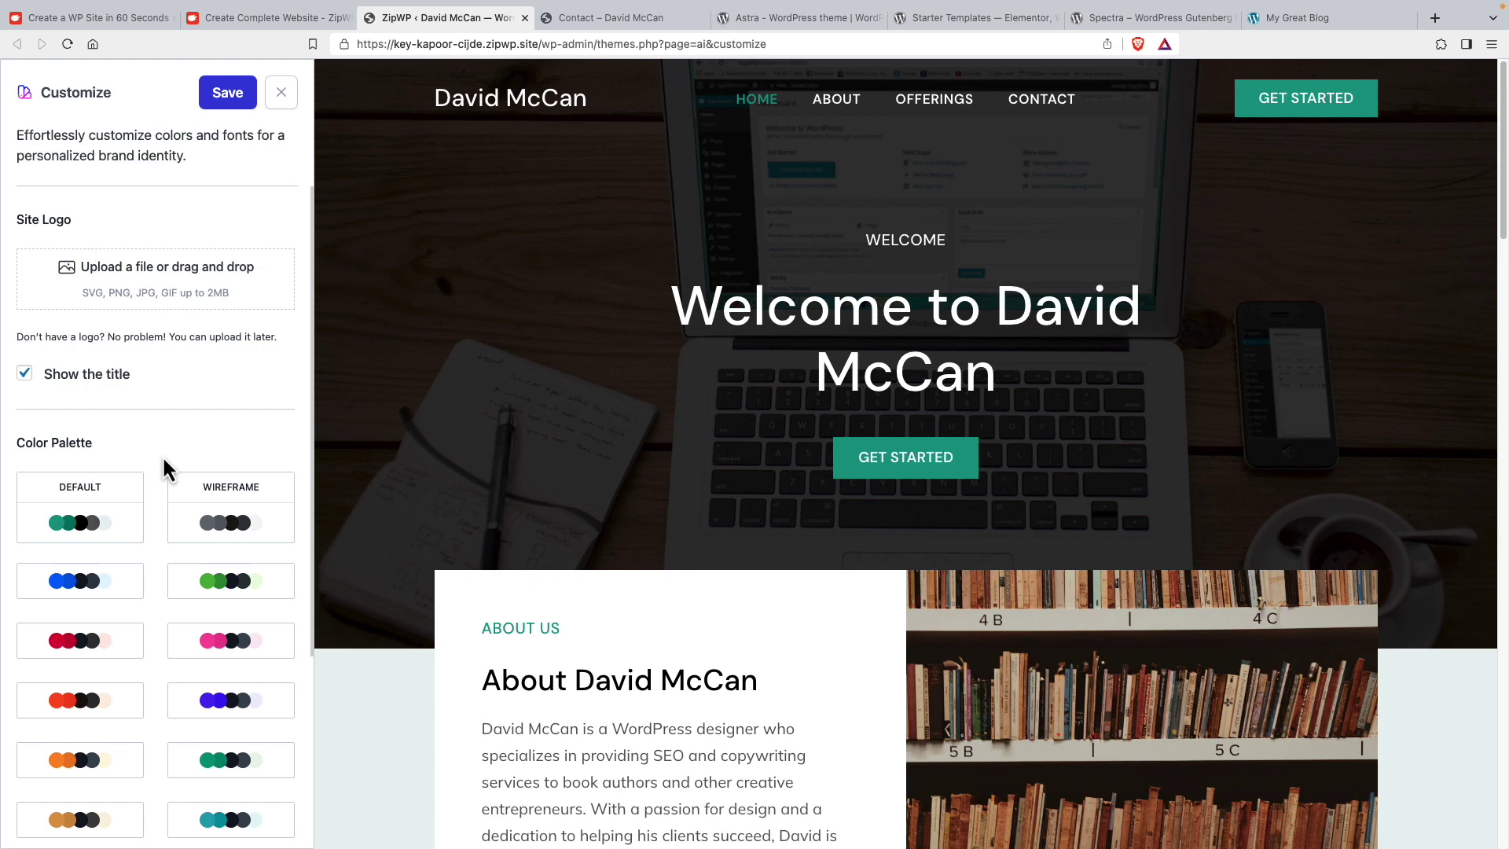
pyautogui.scroll(-4, 163, 464)
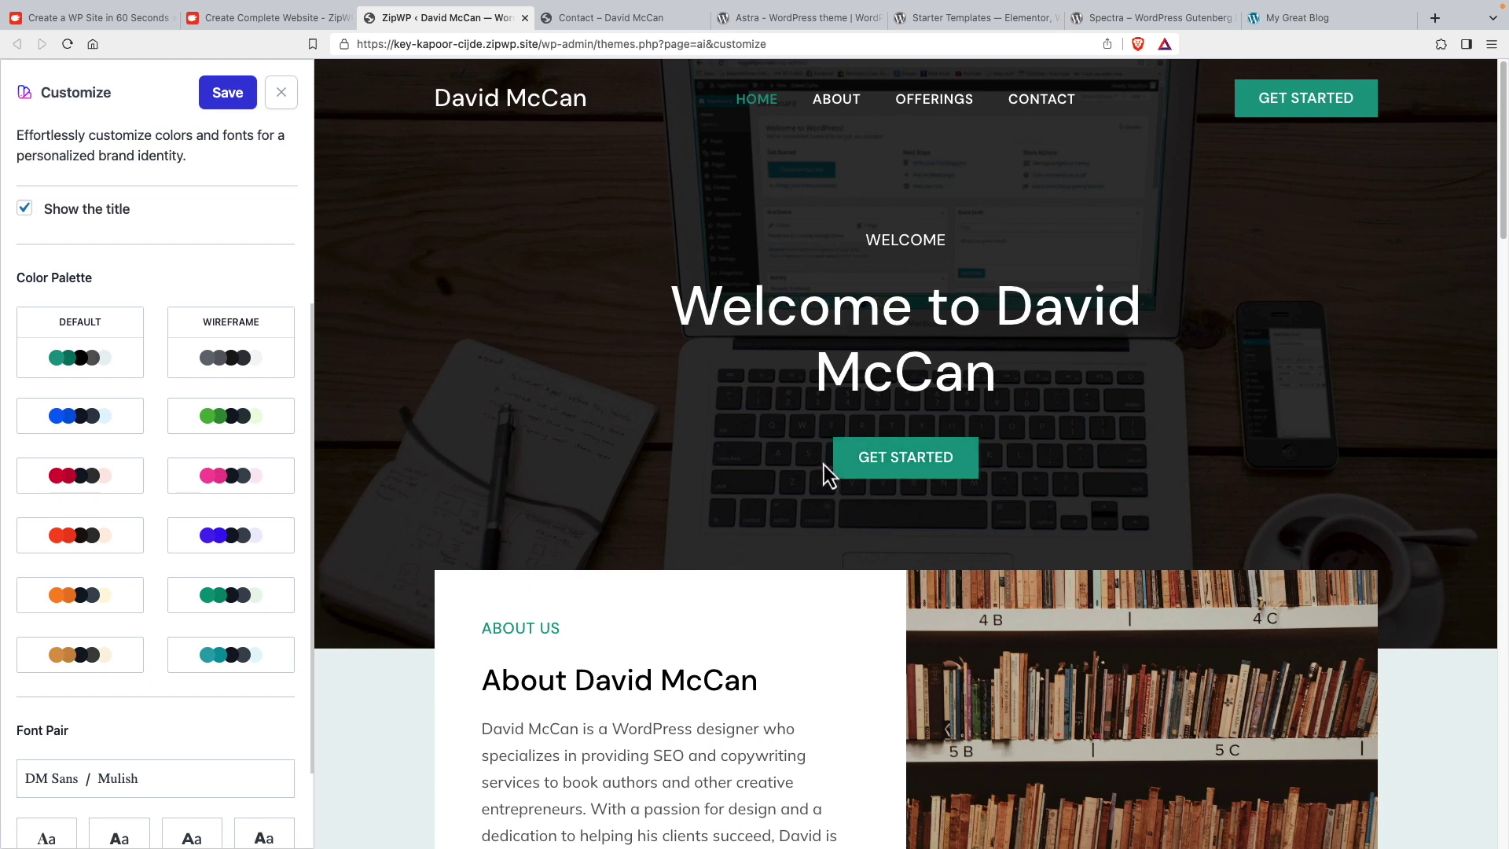
pyautogui.click(89, 425)
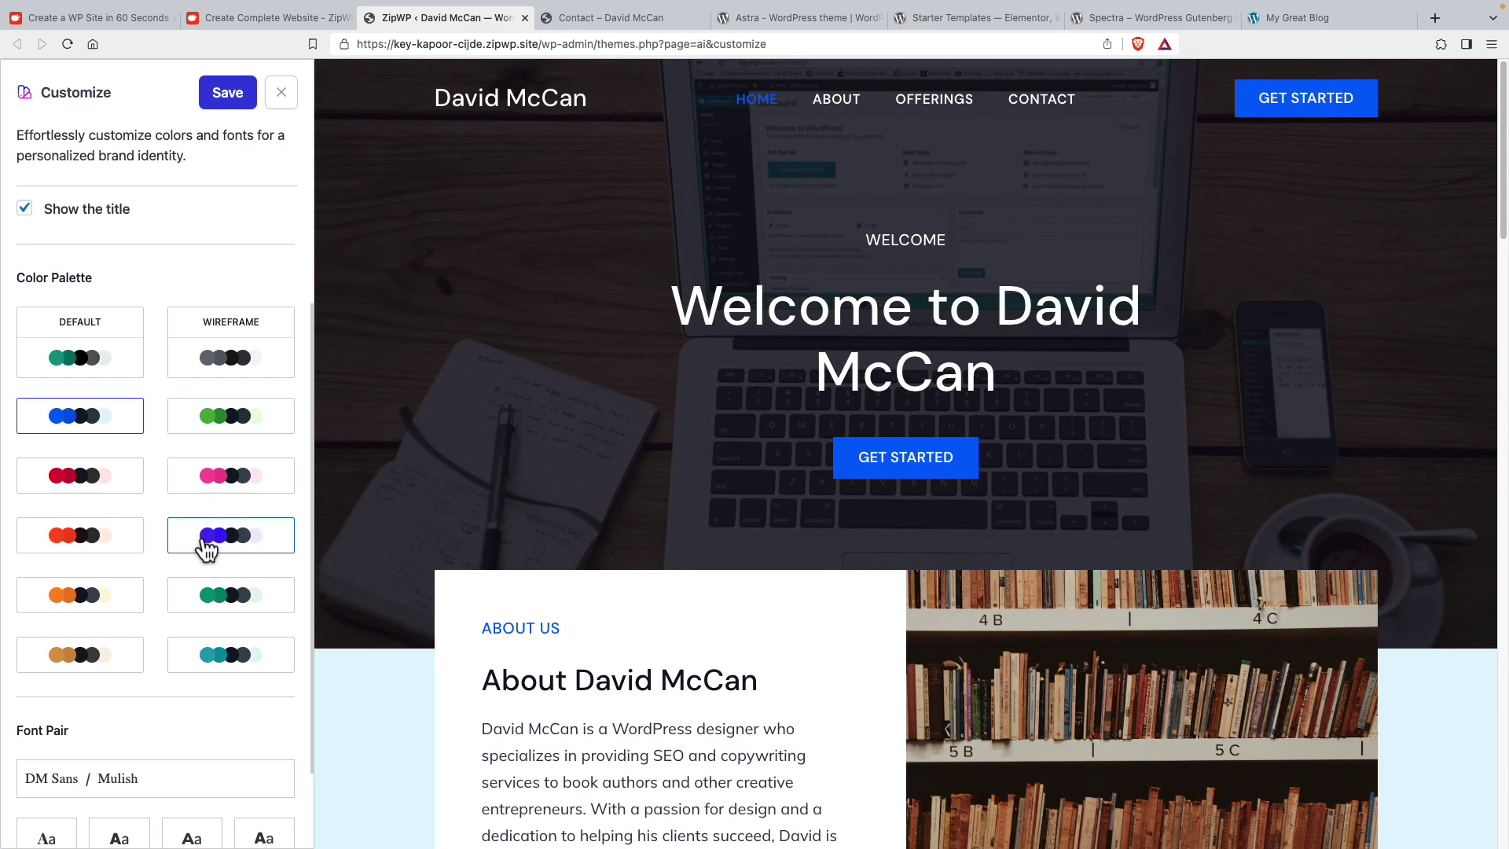
pyautogui.click(81, 547)
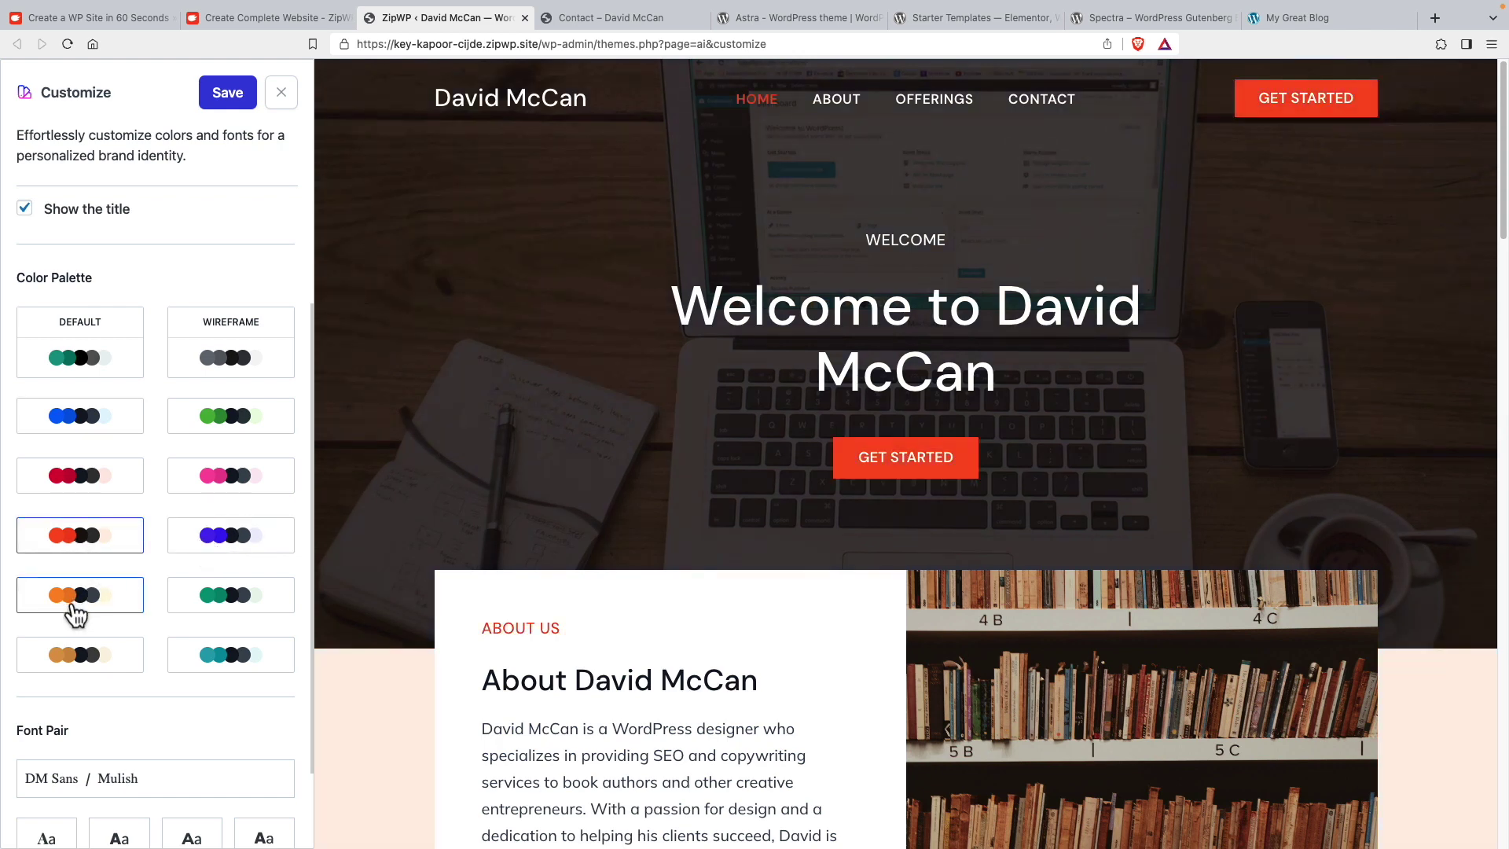
pyautogui.click(76, 611)
pyautogui.click(79, 655)
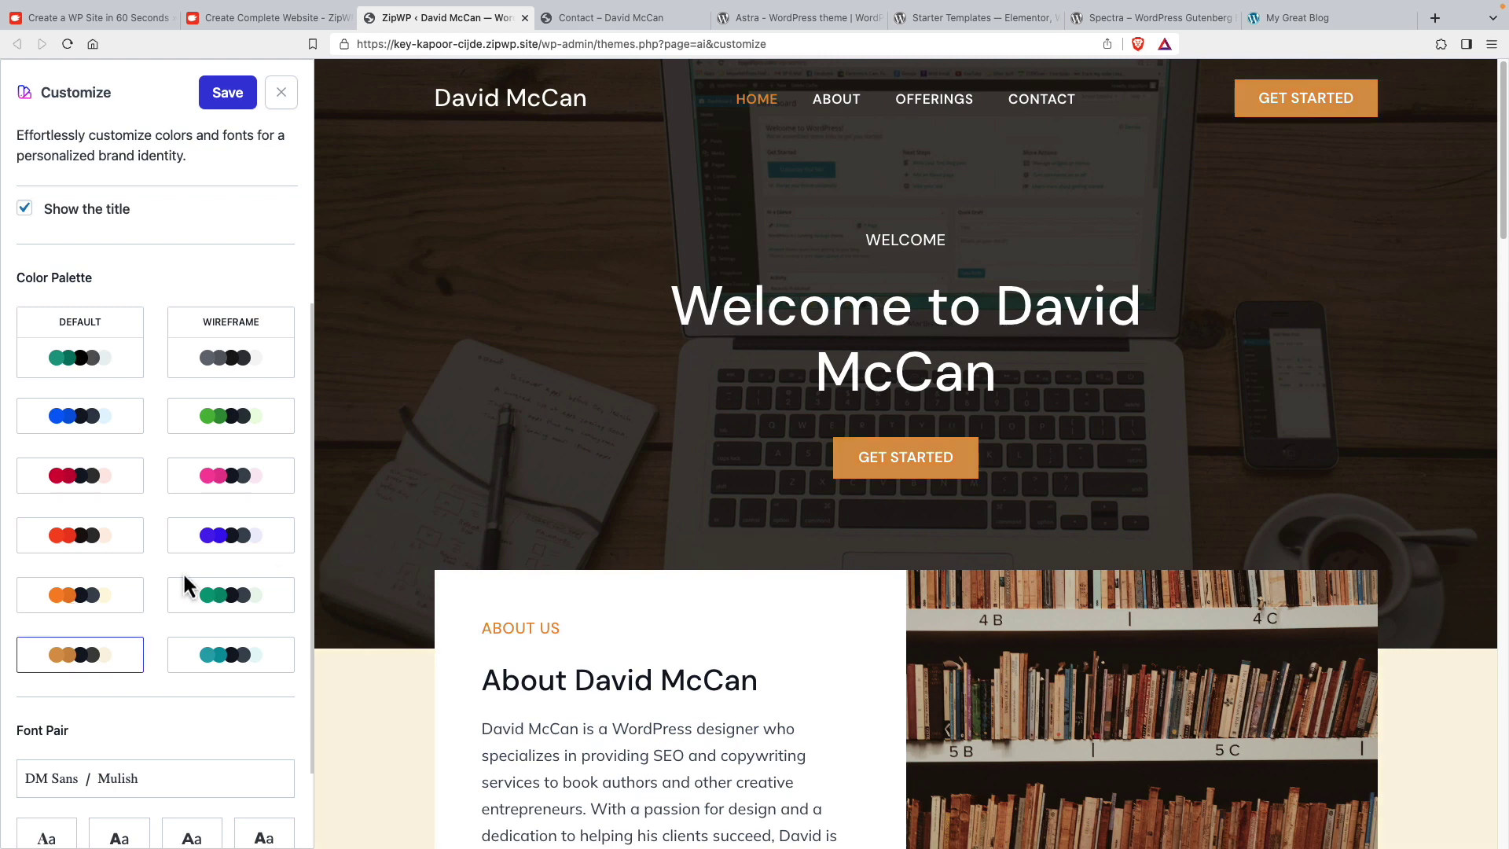
pyautogui.scroll(-3, 181, 576)
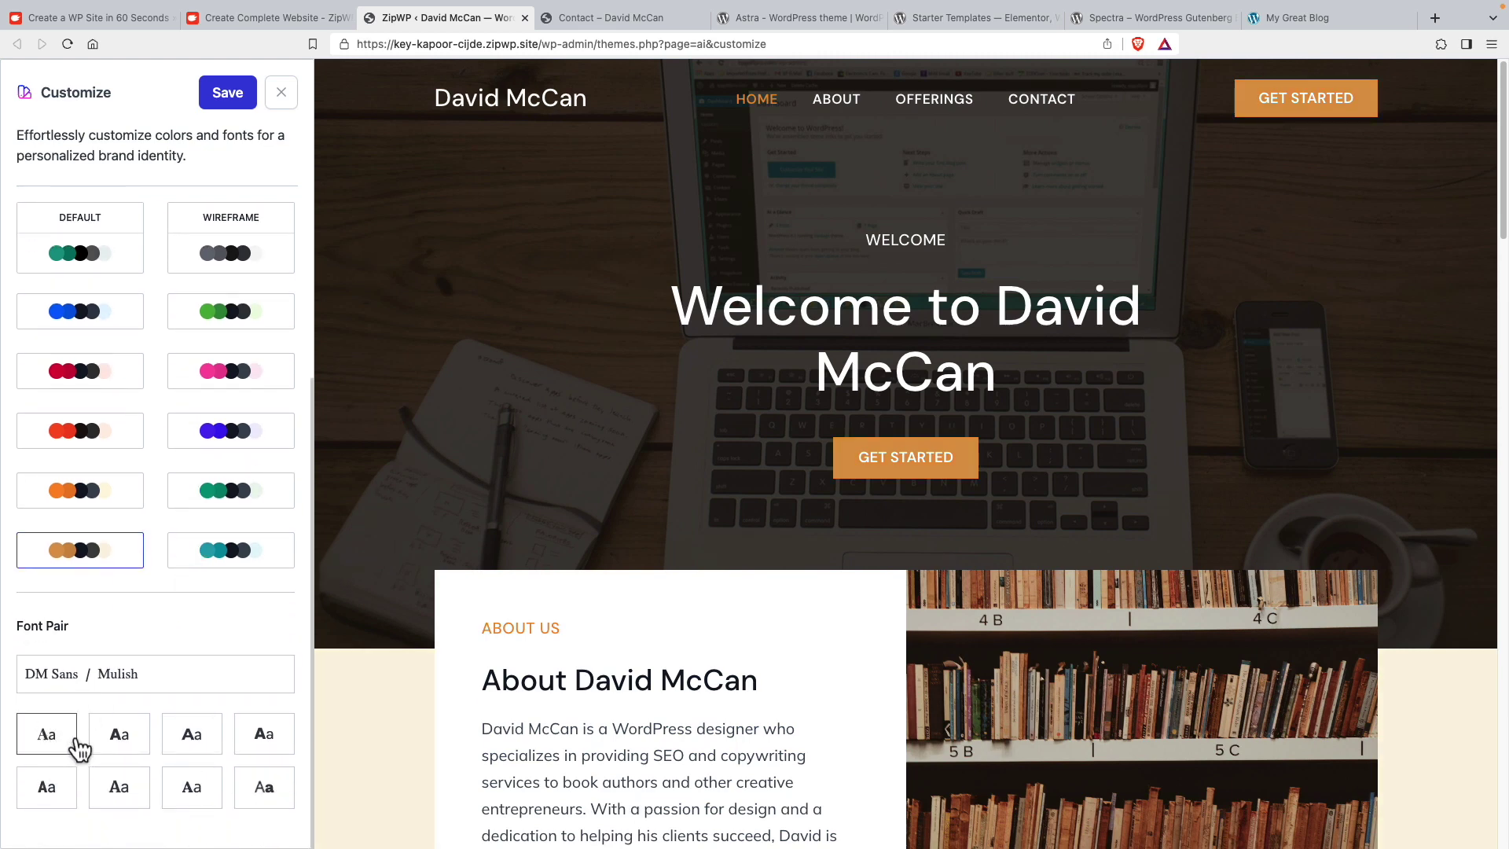
pyautogui.click(122, 742)
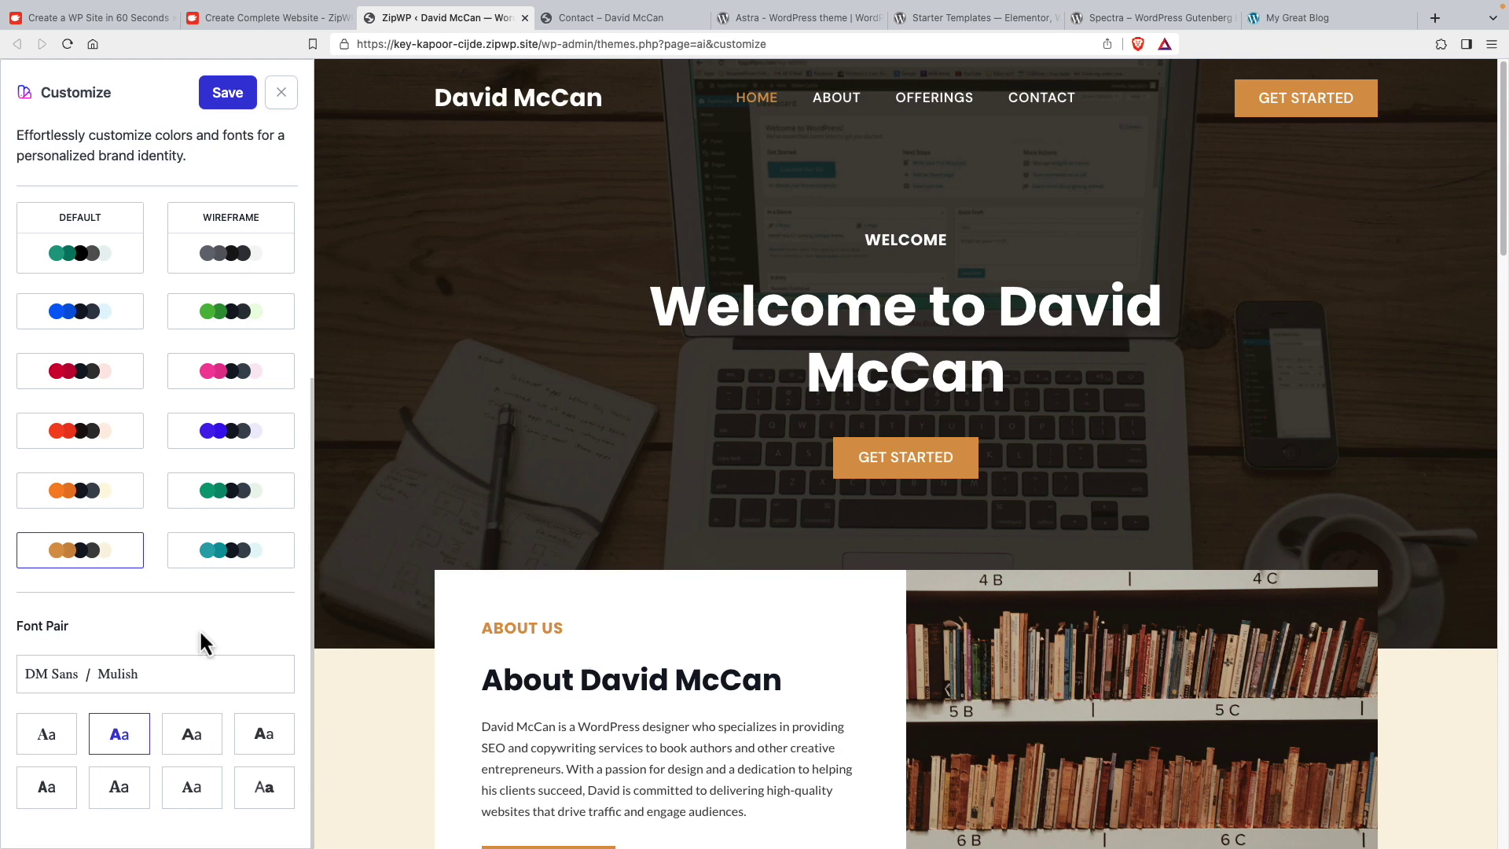
# Save the colour and font changes, then update the Spectra plugin to version 2.7.8
pyautogui.click(228, 97)
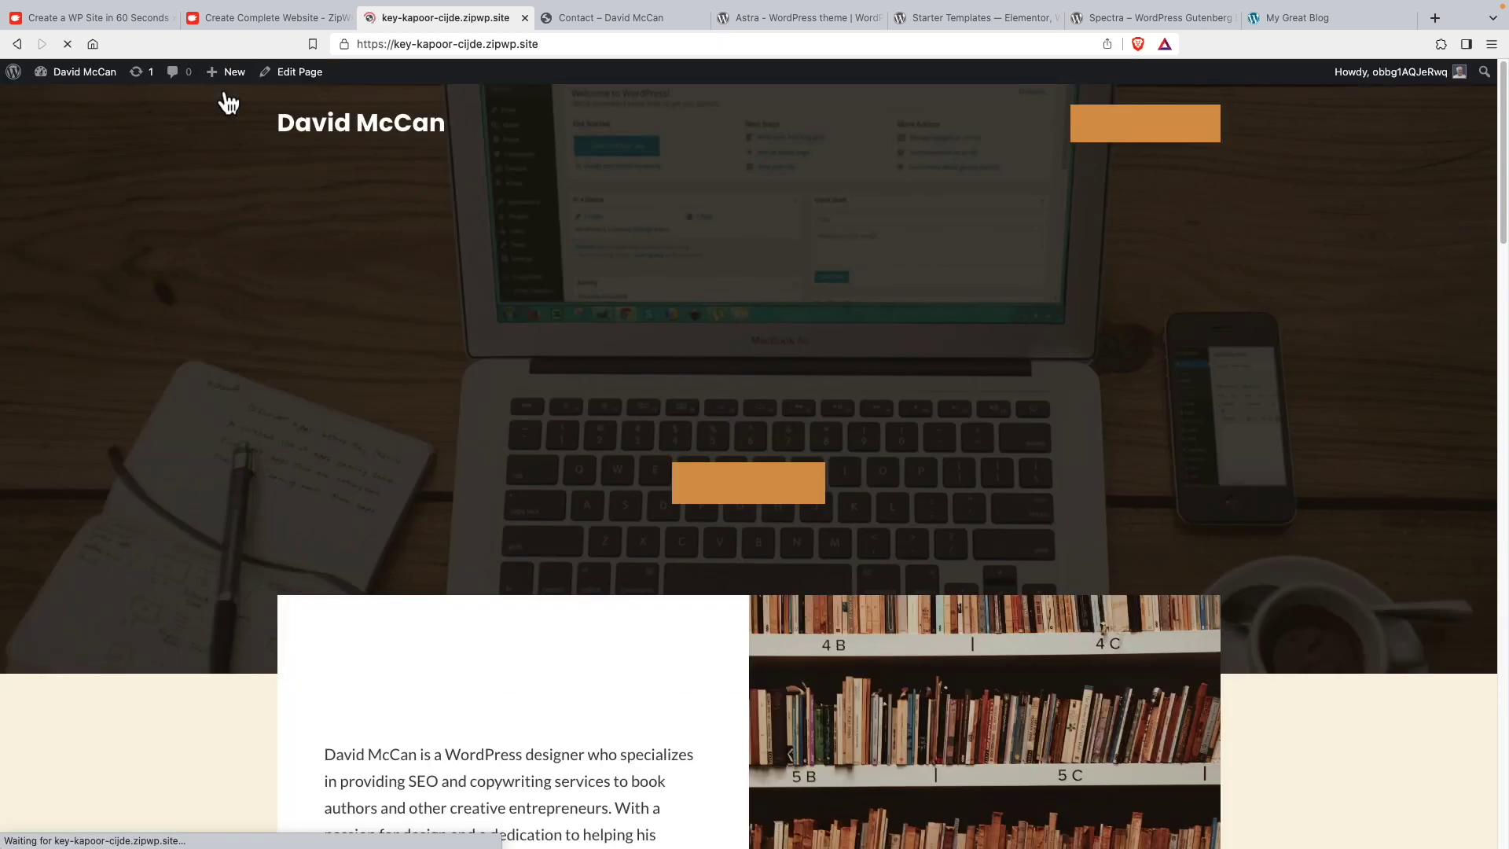
pyautogui.moveTo(81, 78)
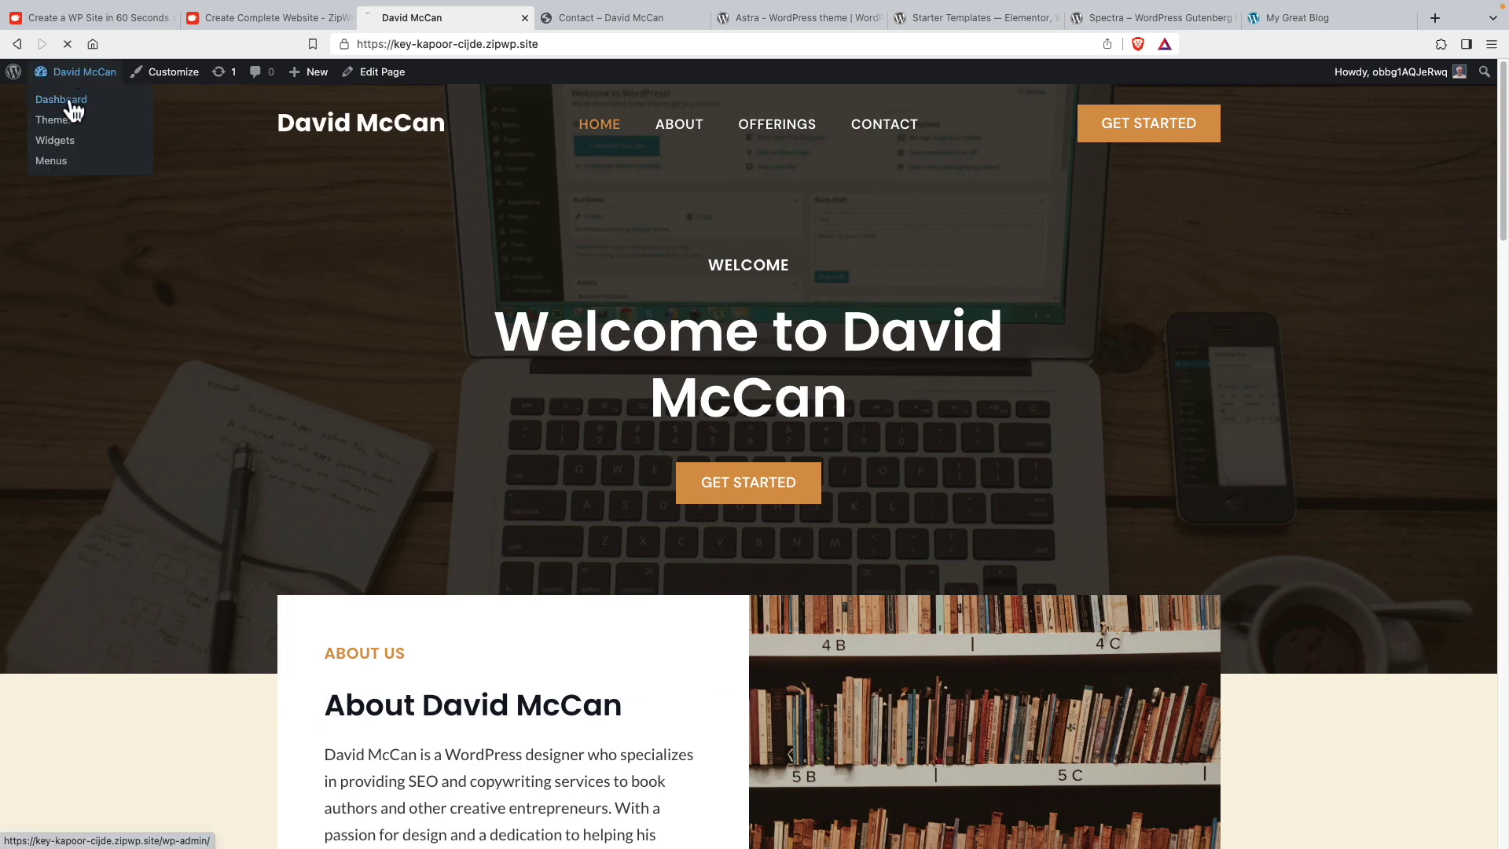
pyautogui.click(72, 107)
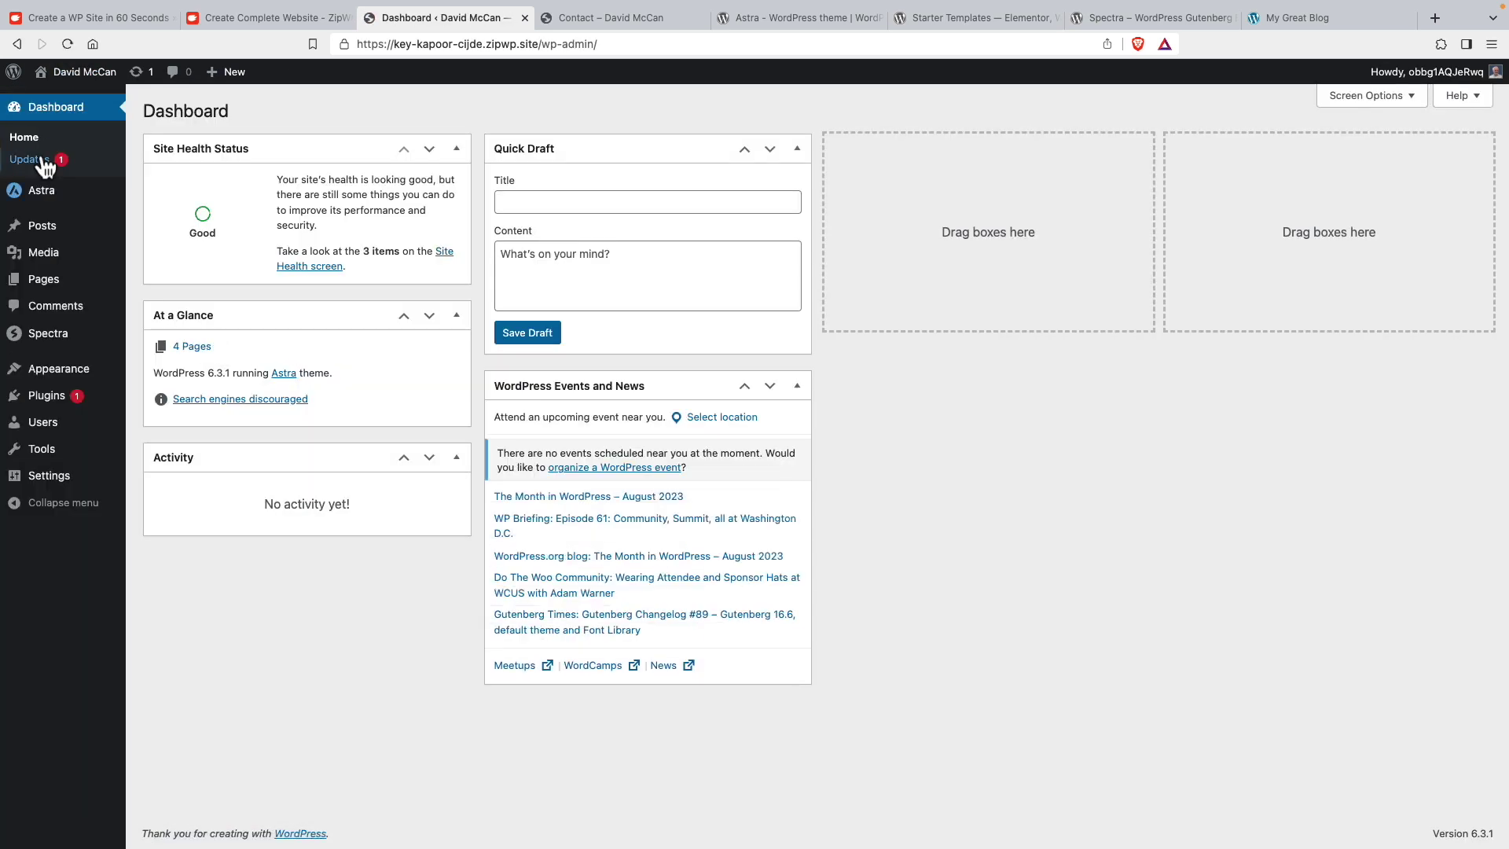
pyautogui.click(66, 399)
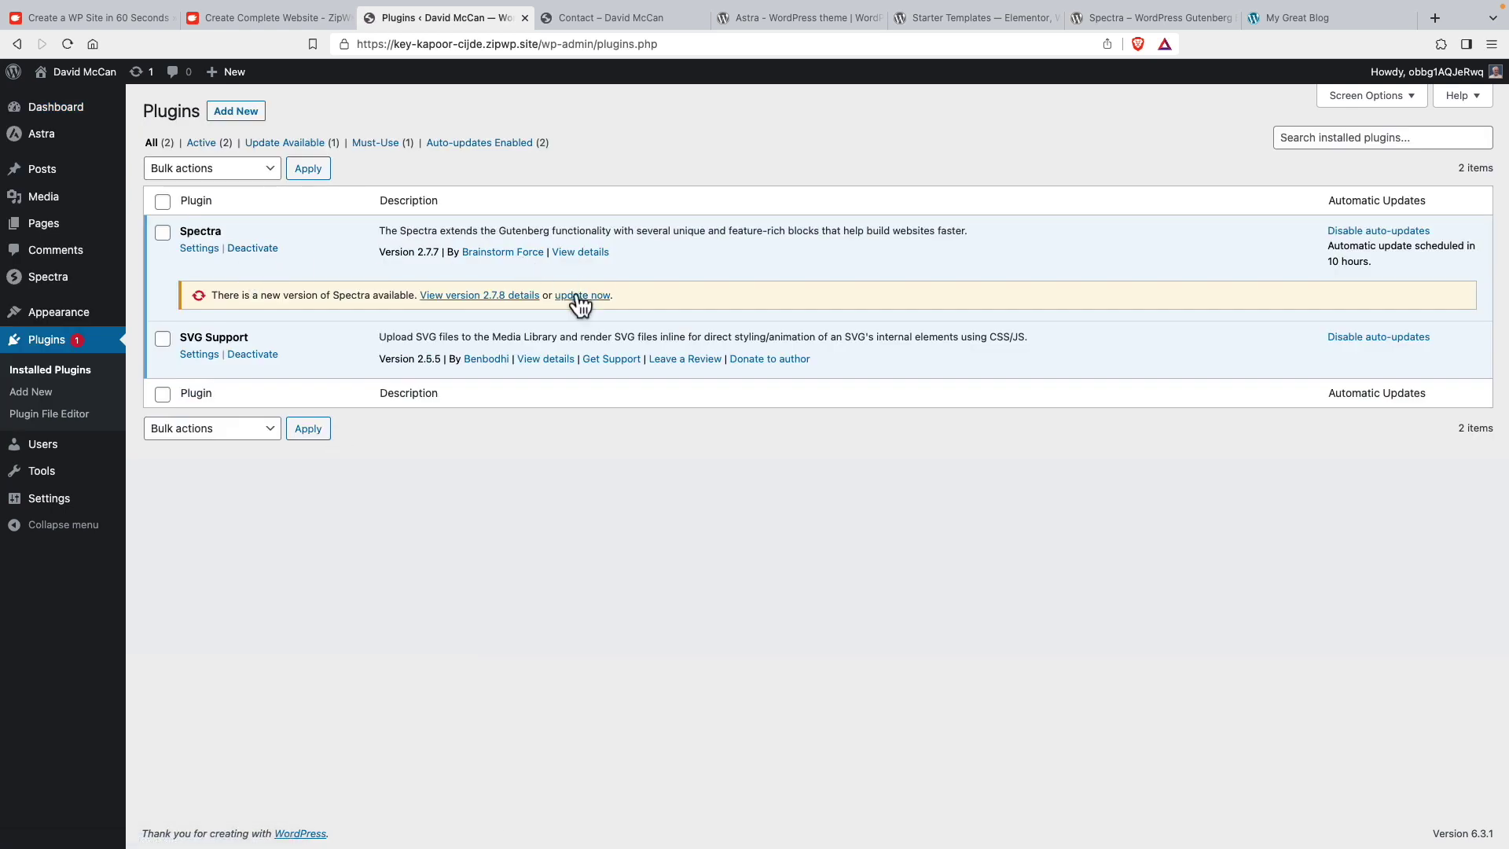
pyautogui.click(582, 296)
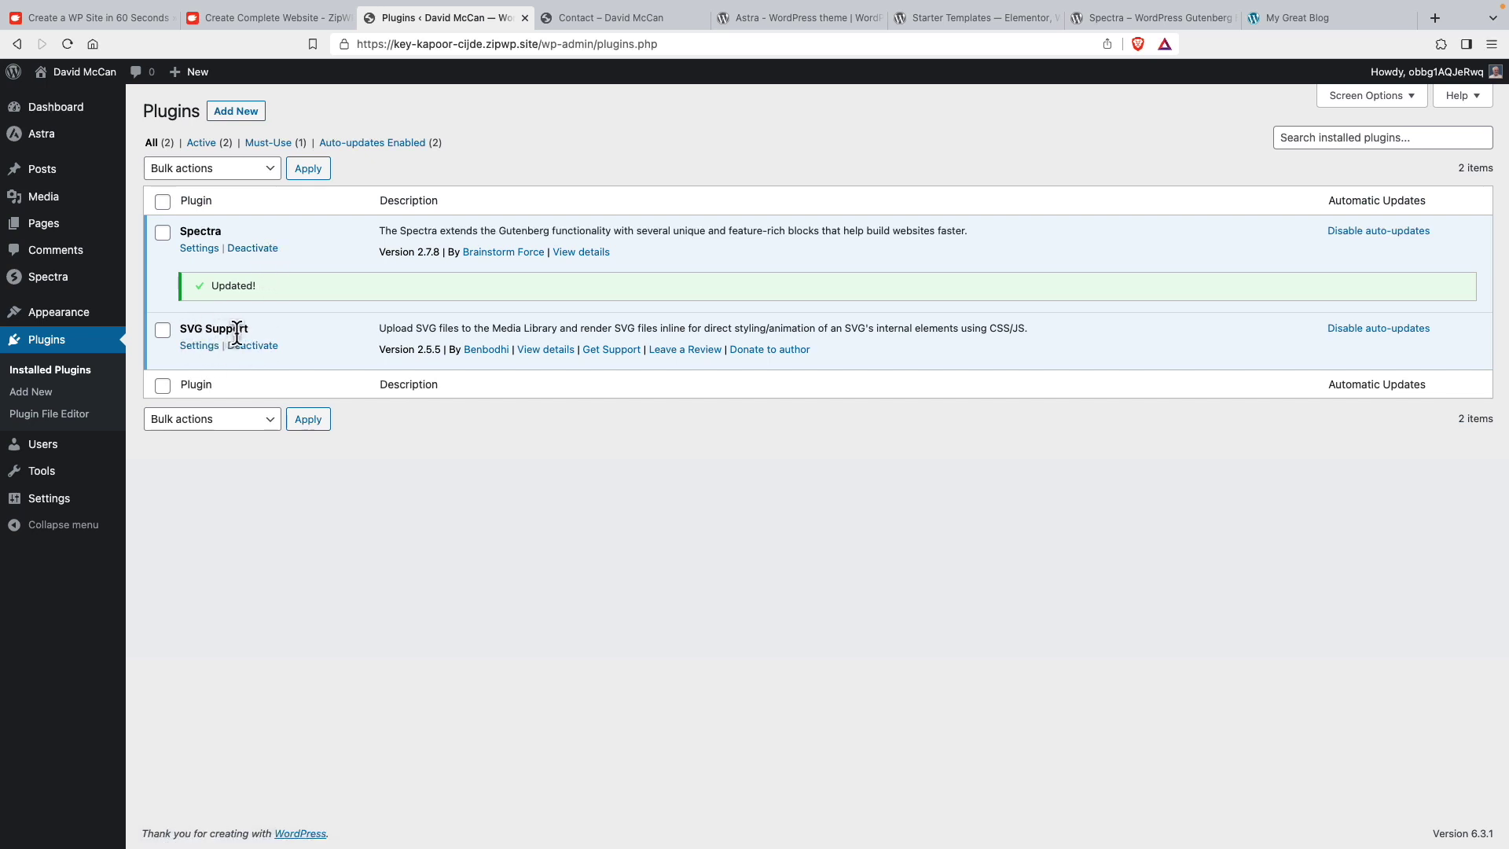
# Review the installed themes, the empty posts list and the site's pages
pyautogui.click(83, 314)
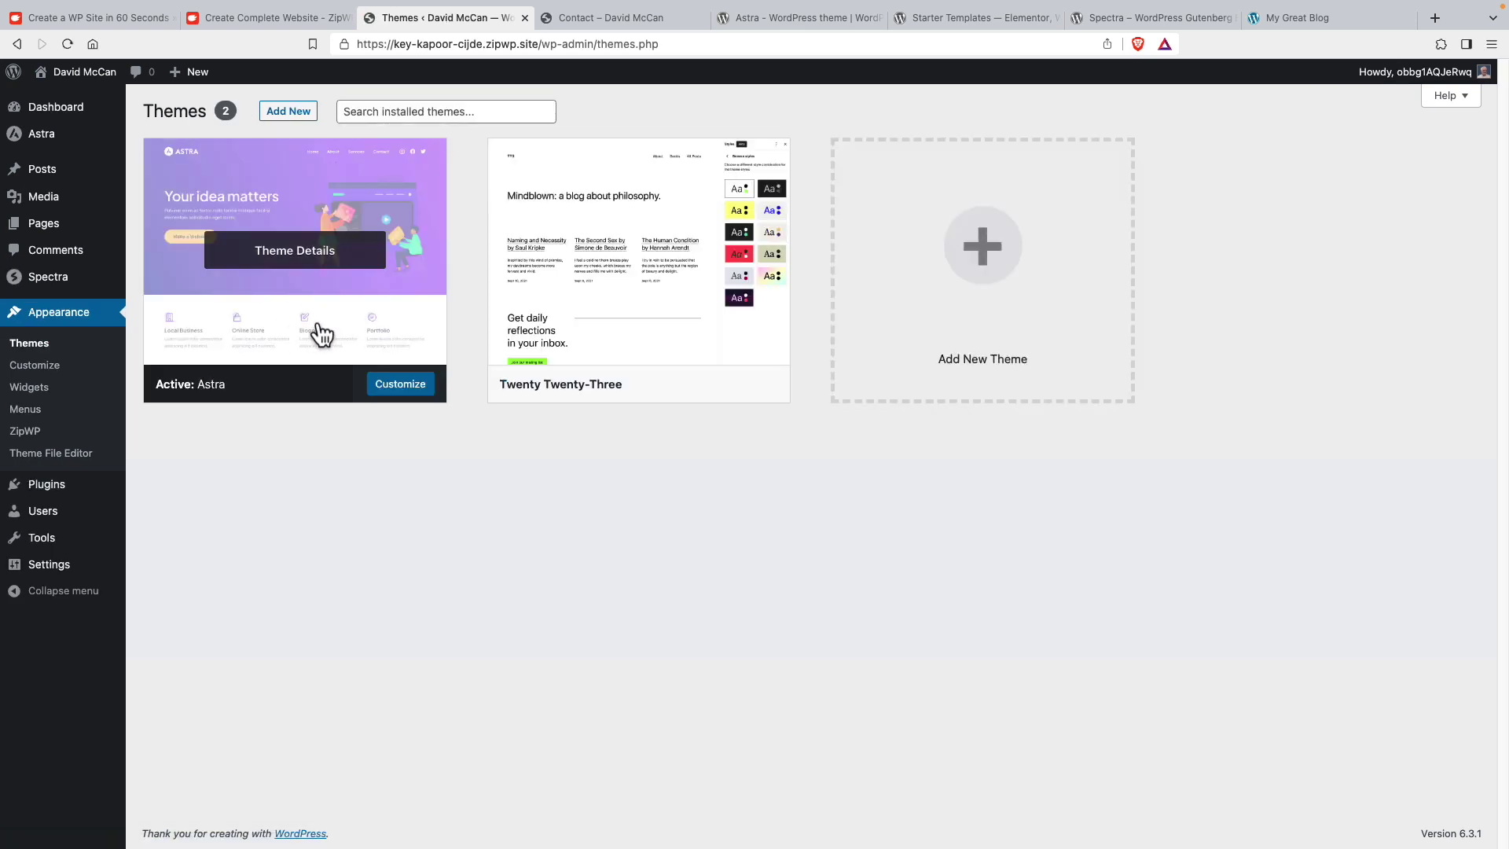
pyautogui.click(127, 183)
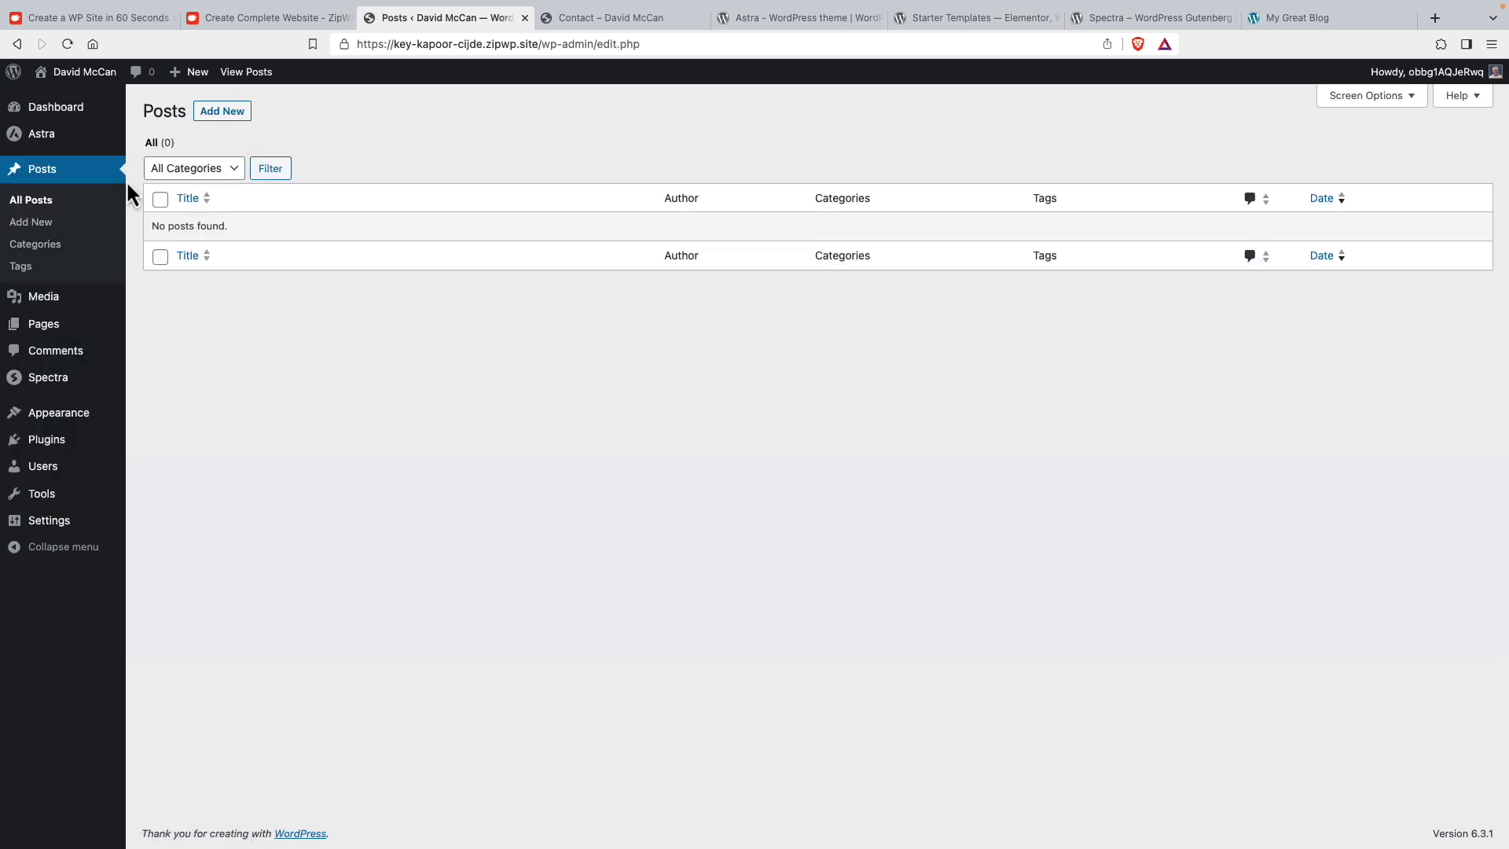
pyautogui.click(52, 326)
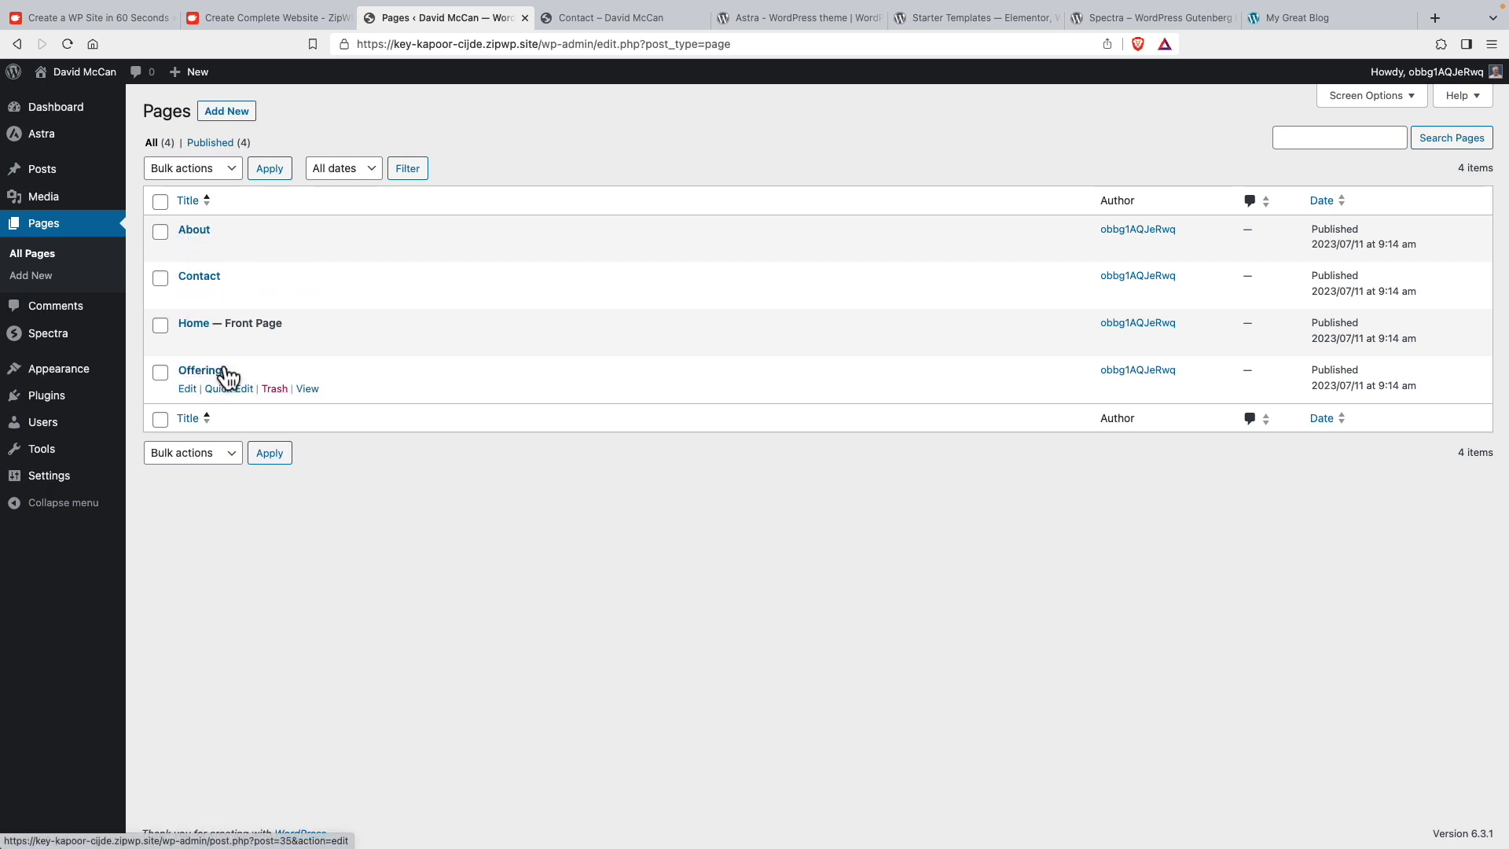
# Open the Contact page in the editor and inspect the form's Name and Email fields
pyautogui.click(201, 277)
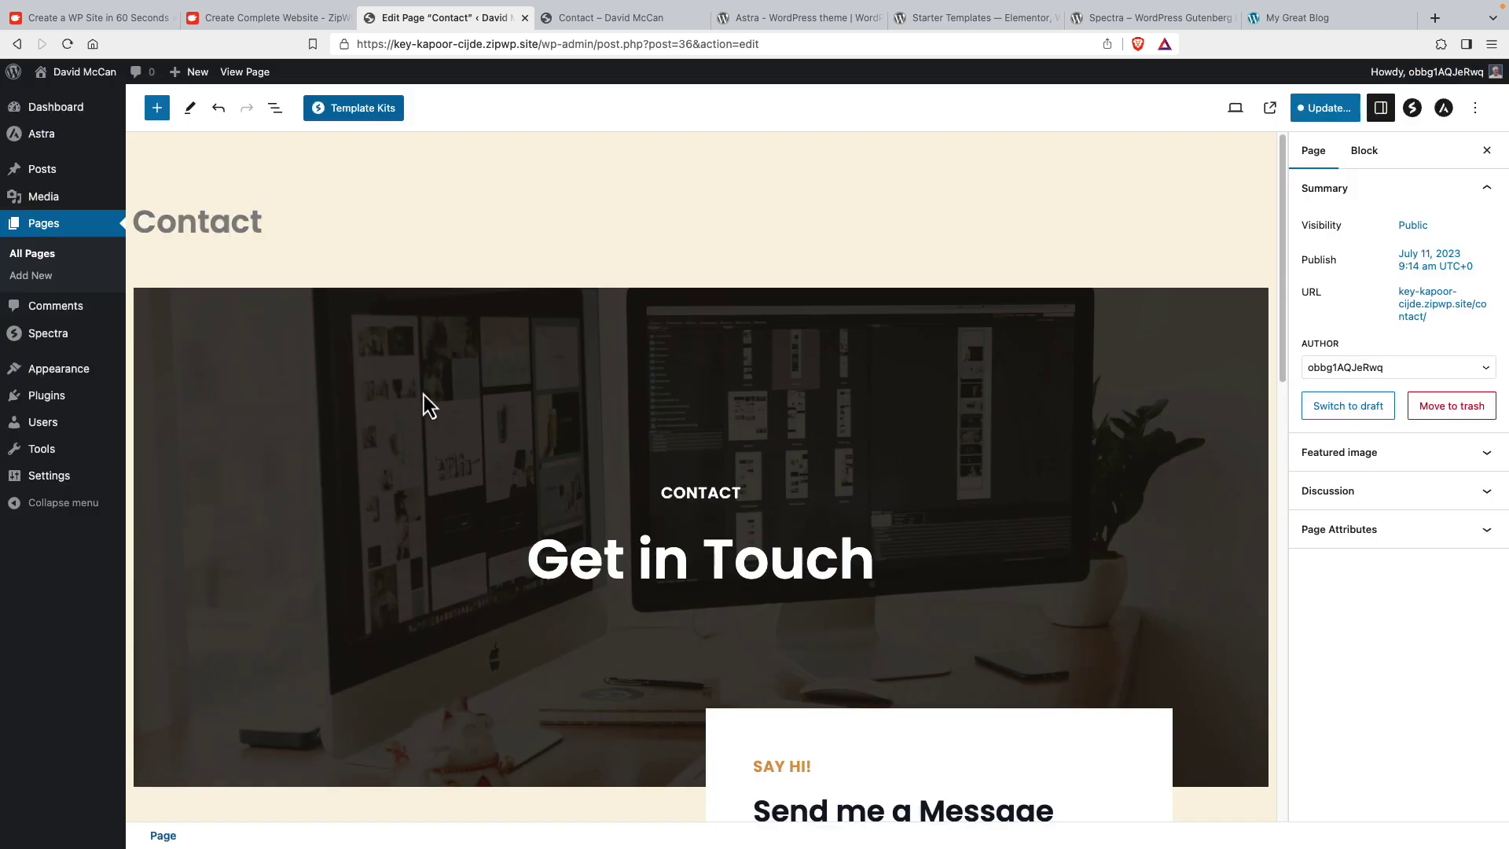
pyautogui.scroll(-5, 423, 395)
pyautogui.scroll(-3, 423, 397)
pyautogui.click(863, 381)
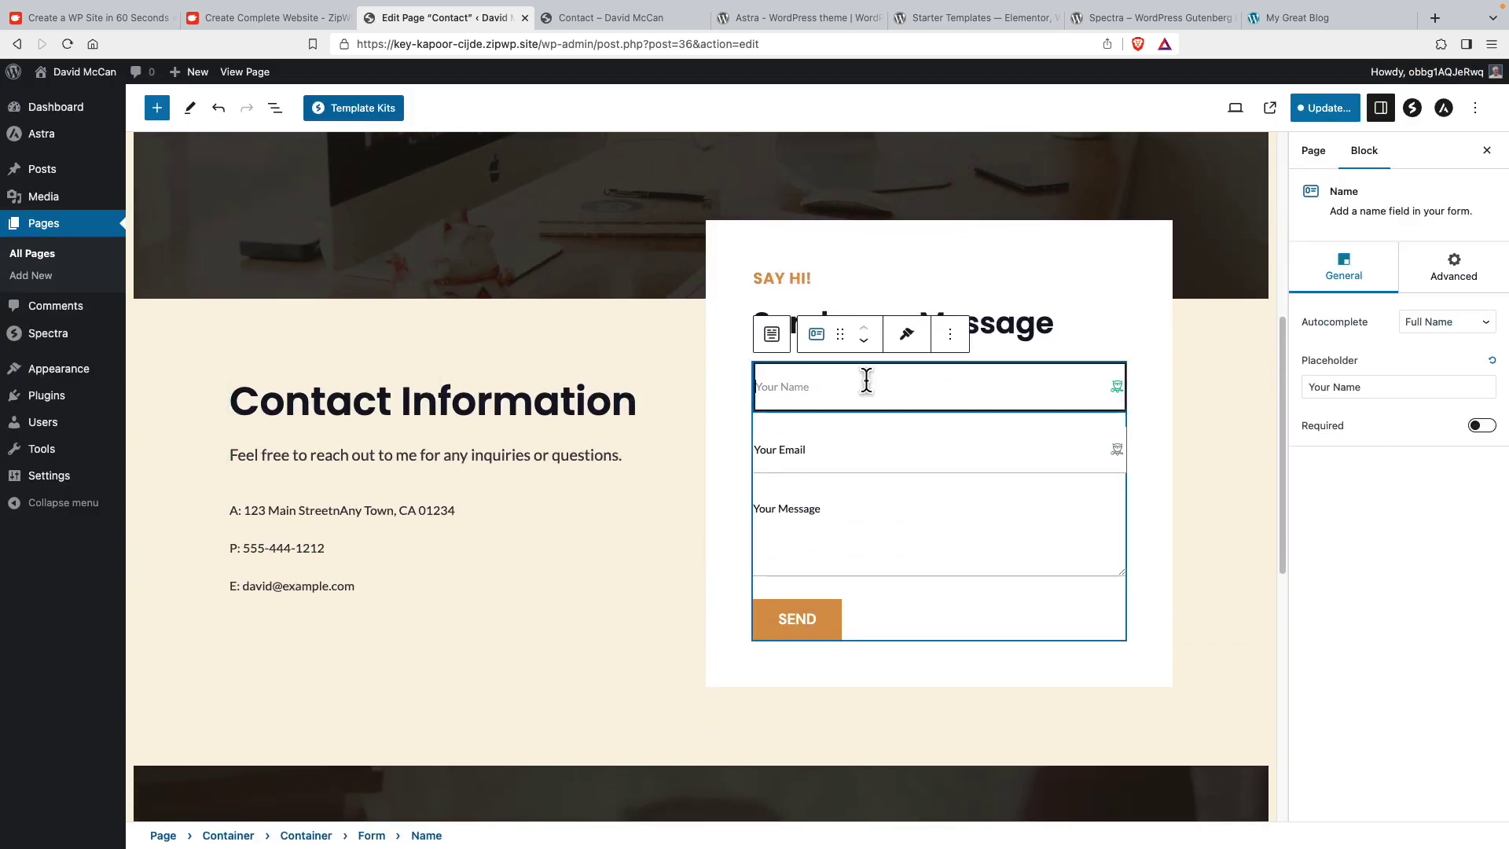
pyautogui.click(1052, 403)
pyautogui.click(1098, 427)
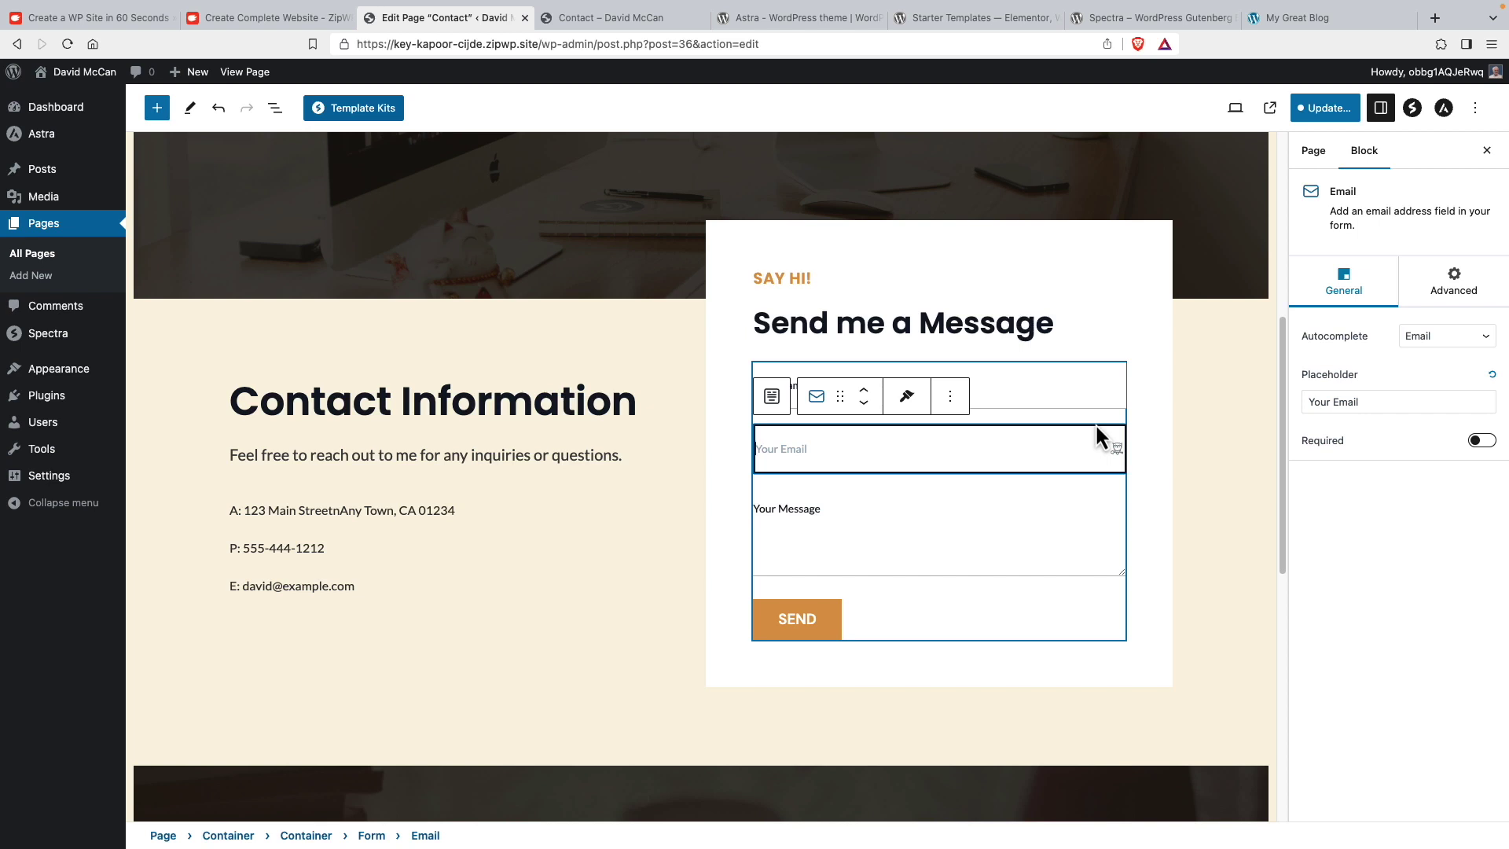
pyautogui.click(1096, 422)
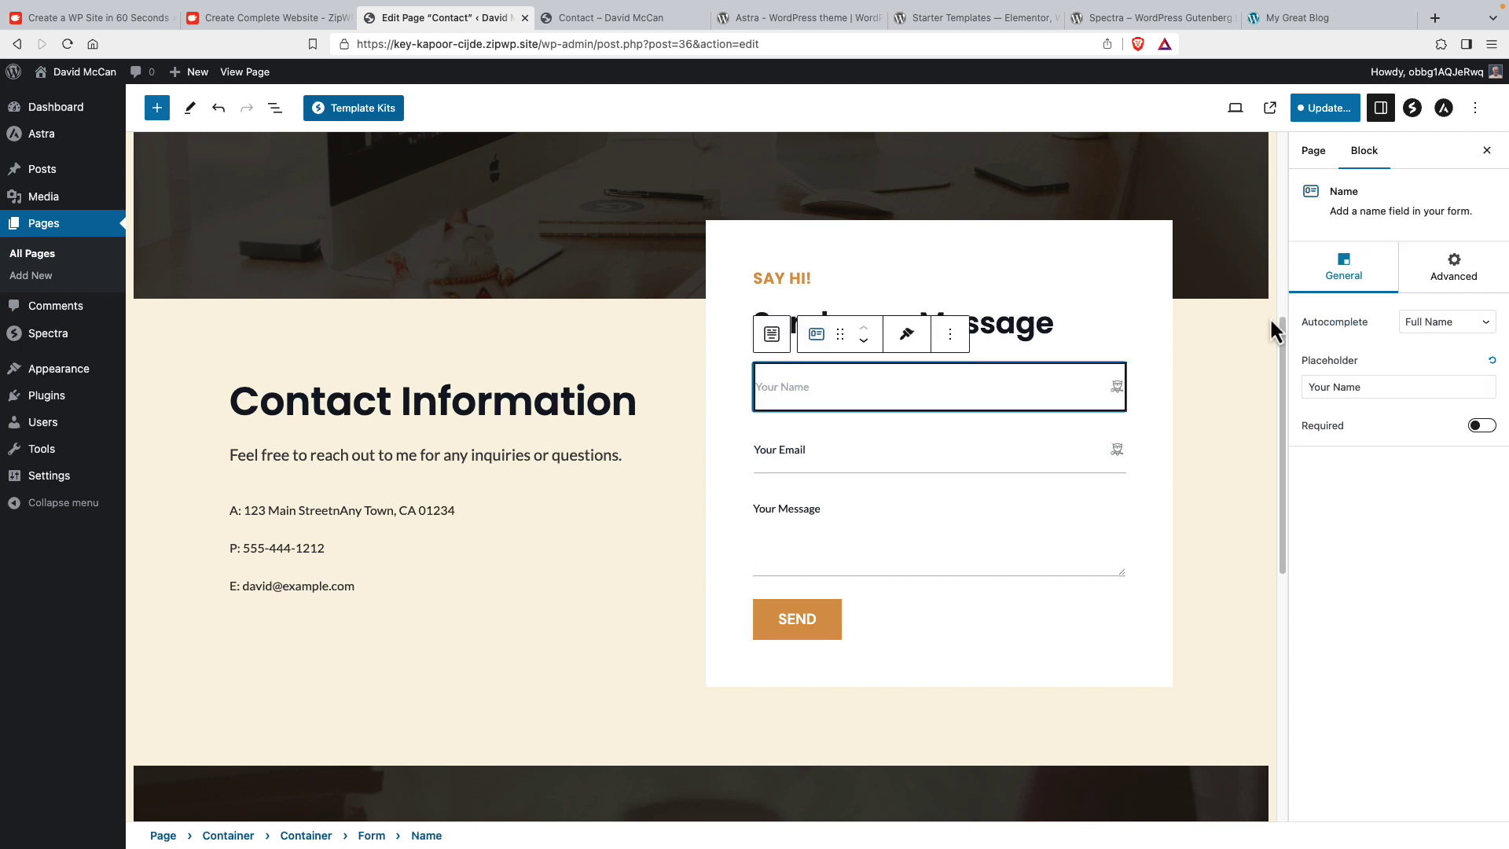
# Select the whole contact form via List View and review its Actions and Google reCAPTCHA settings
pyautogui.click(275, 110)
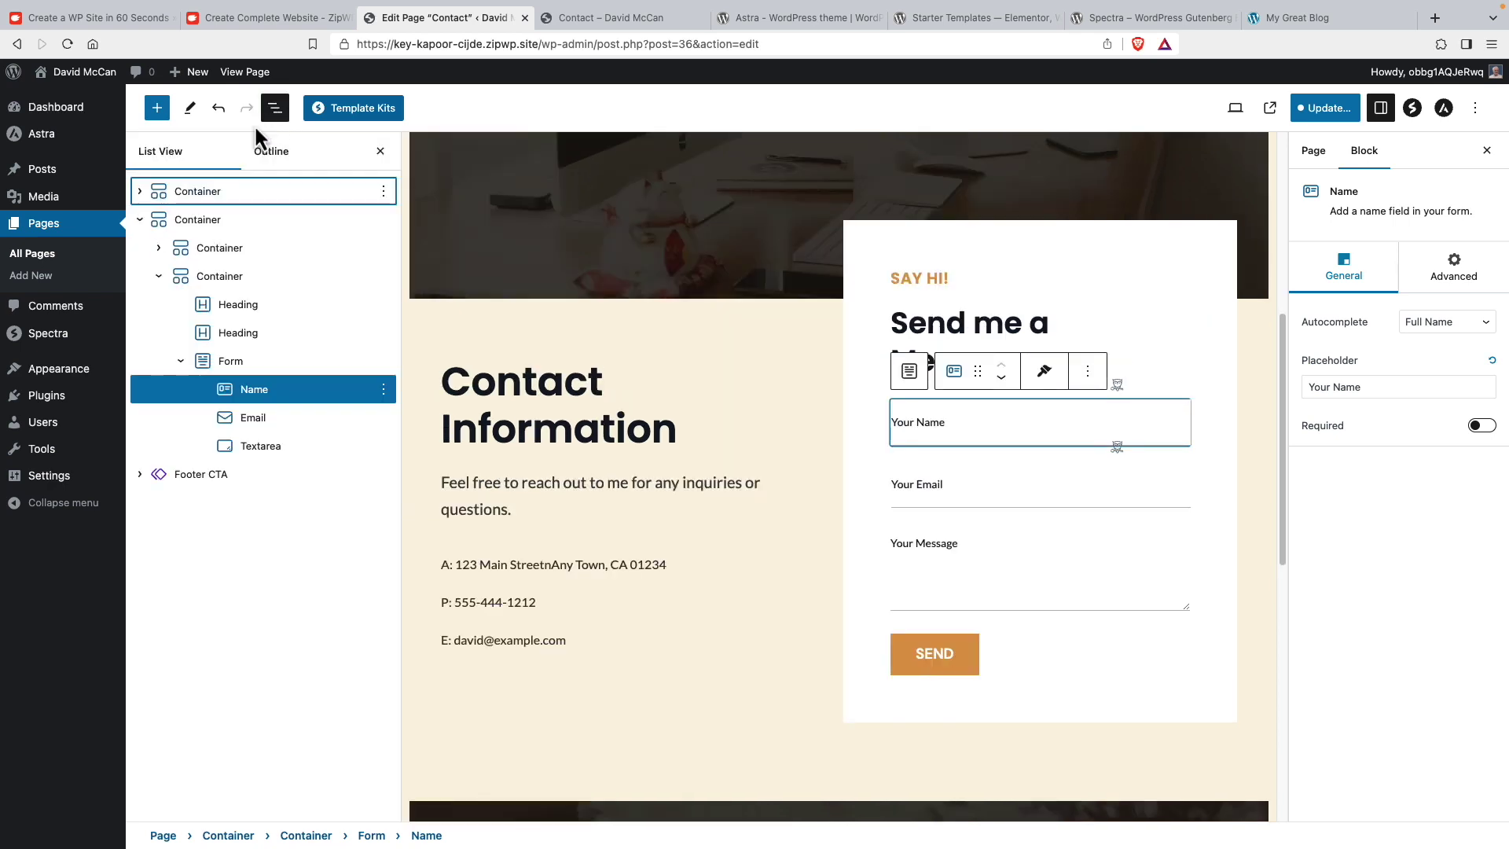
pyautogui.click(230, 362)
pyautogui.scroll(-5, 1424, 393)
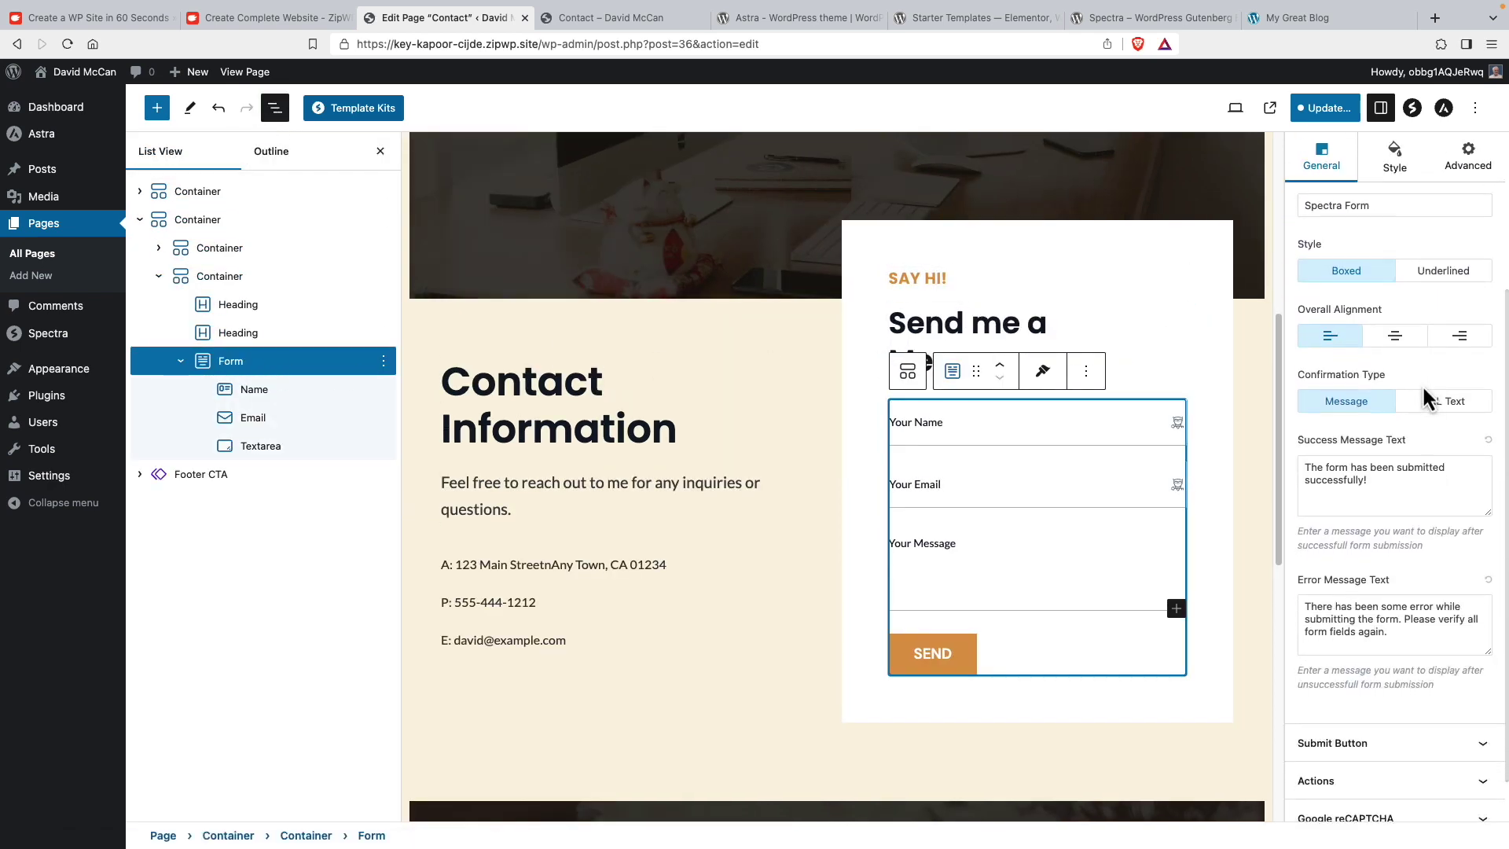
pyautogui.scroll(-1, 1422, 384)
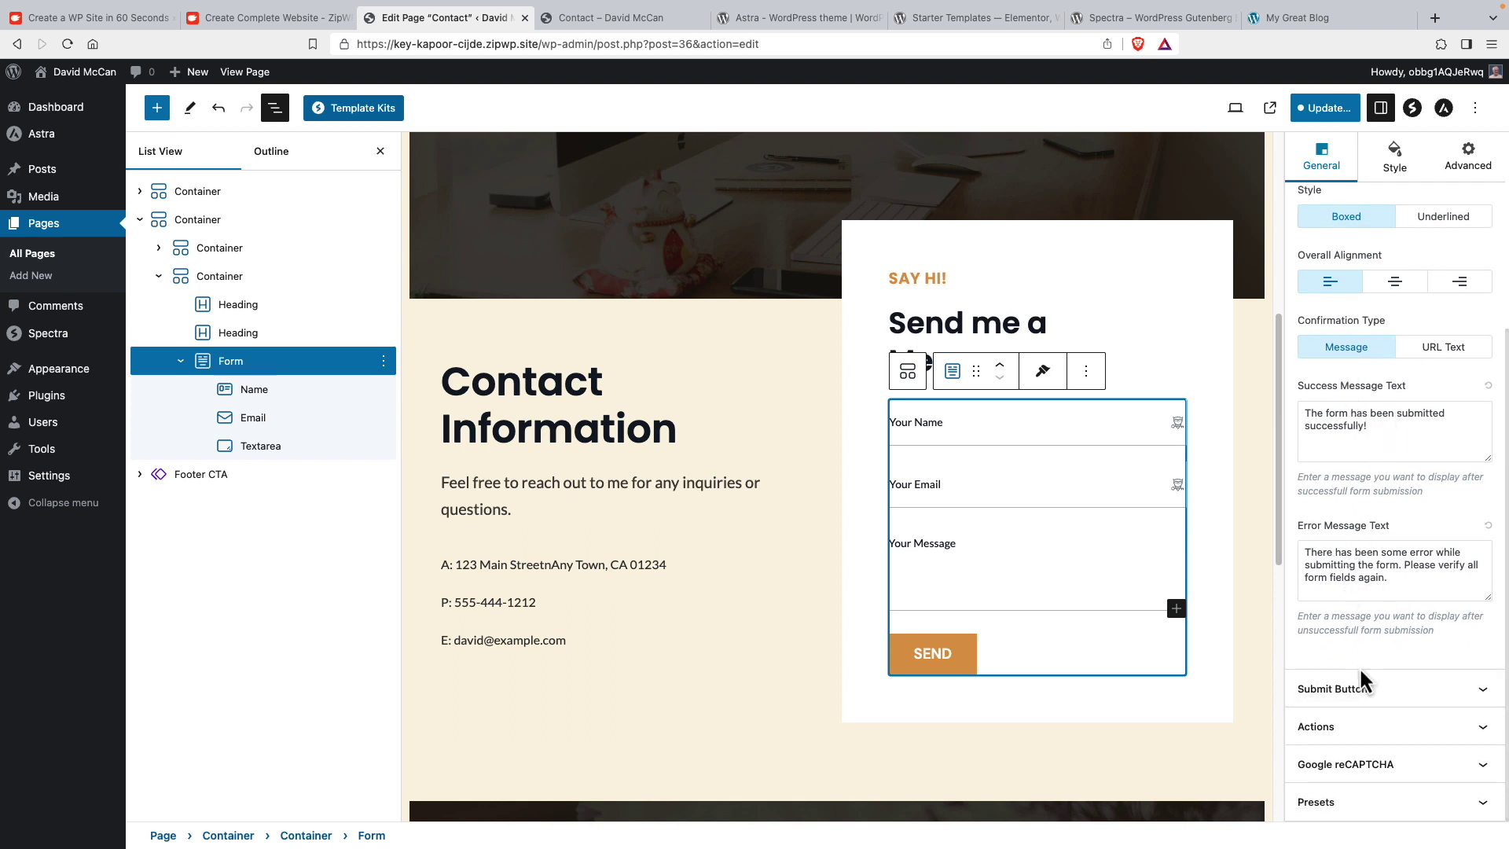
pyautogui.click(1340, 727)
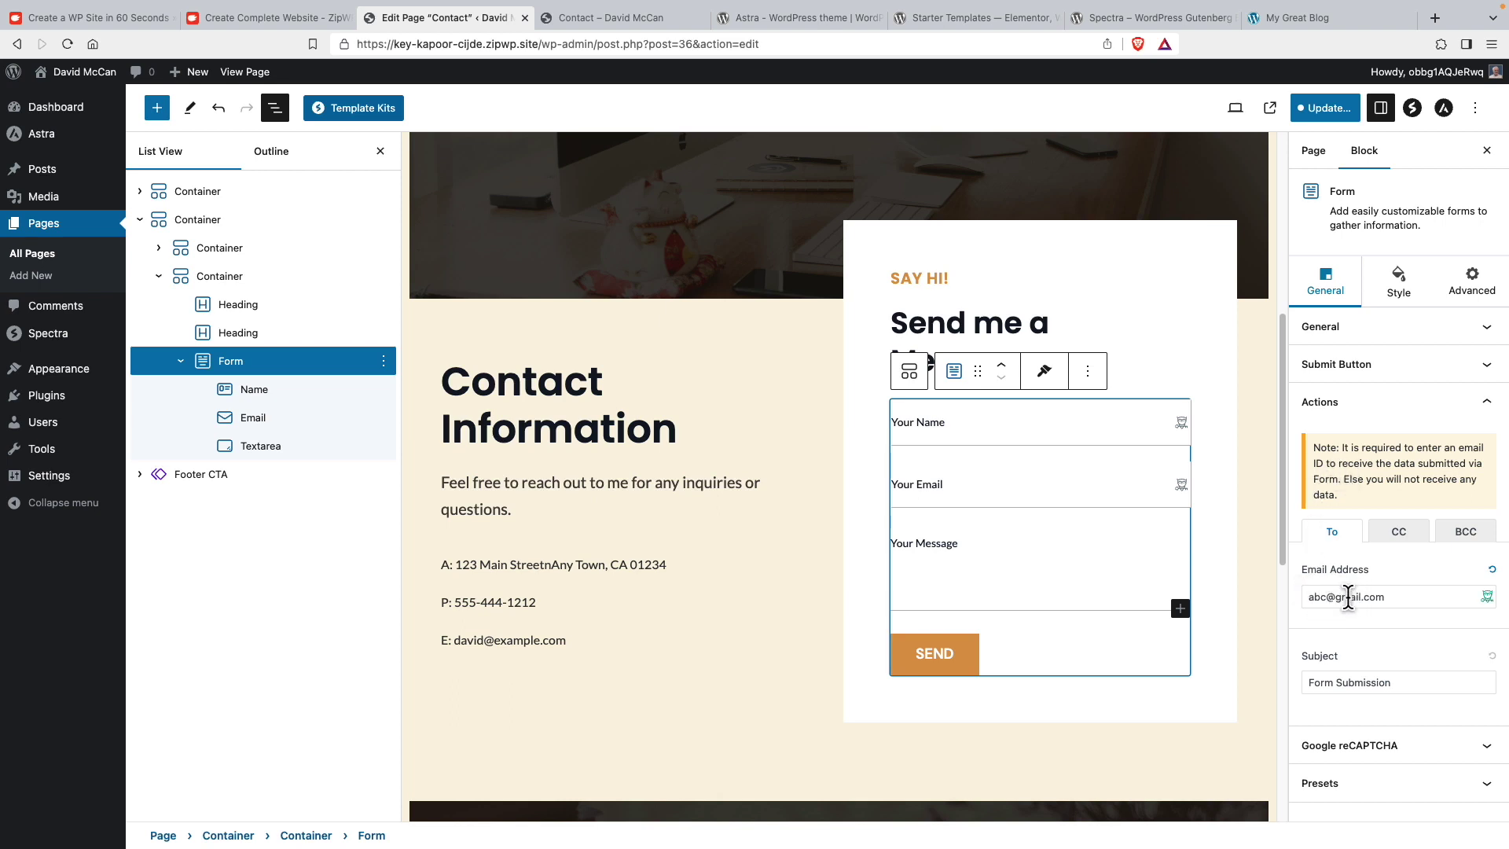
pyautogui.click(1427, 742)
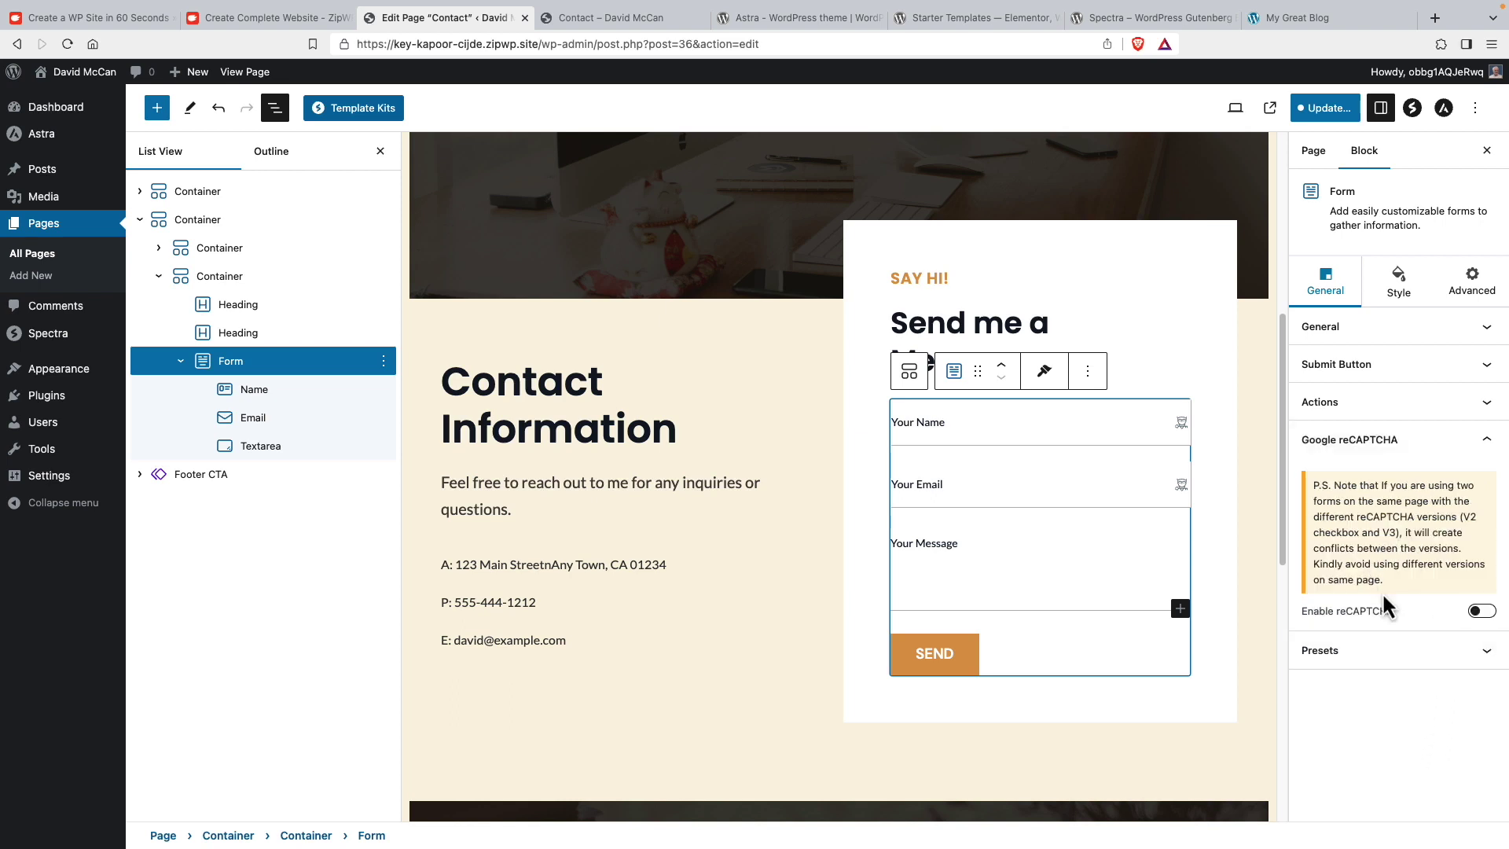
# Hide the settings panel and select the Get in Touch hero section at the top
pyautogui.click(1488, 152)
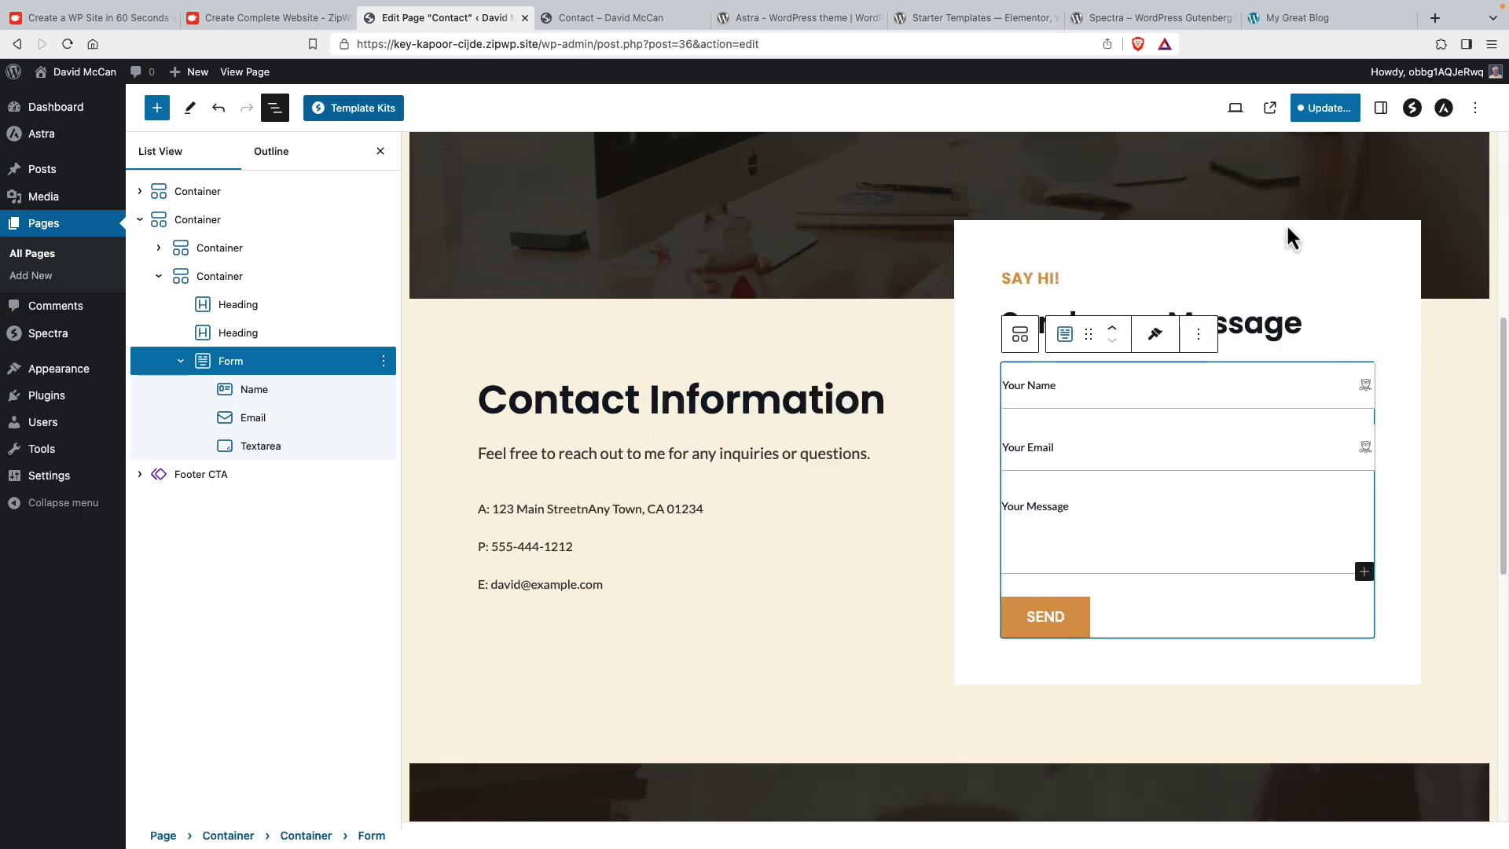
pyautogui.scroll(5, 749, 397)
pyautogui.click(708, 488)
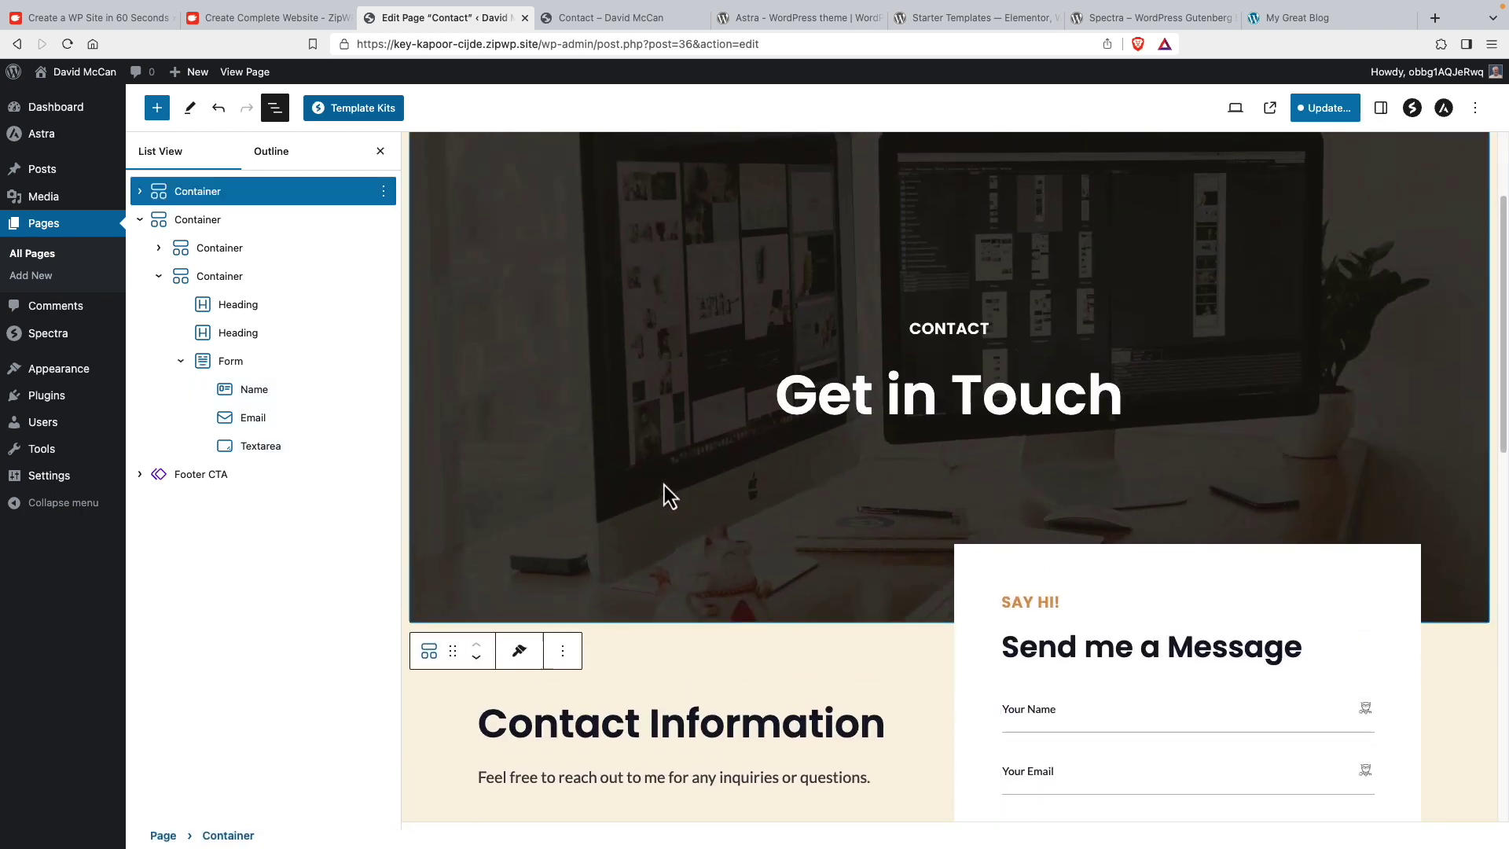
pyautogui.scroll(3, 663, 485)
pyautogui.scroll(1, 652, 482)
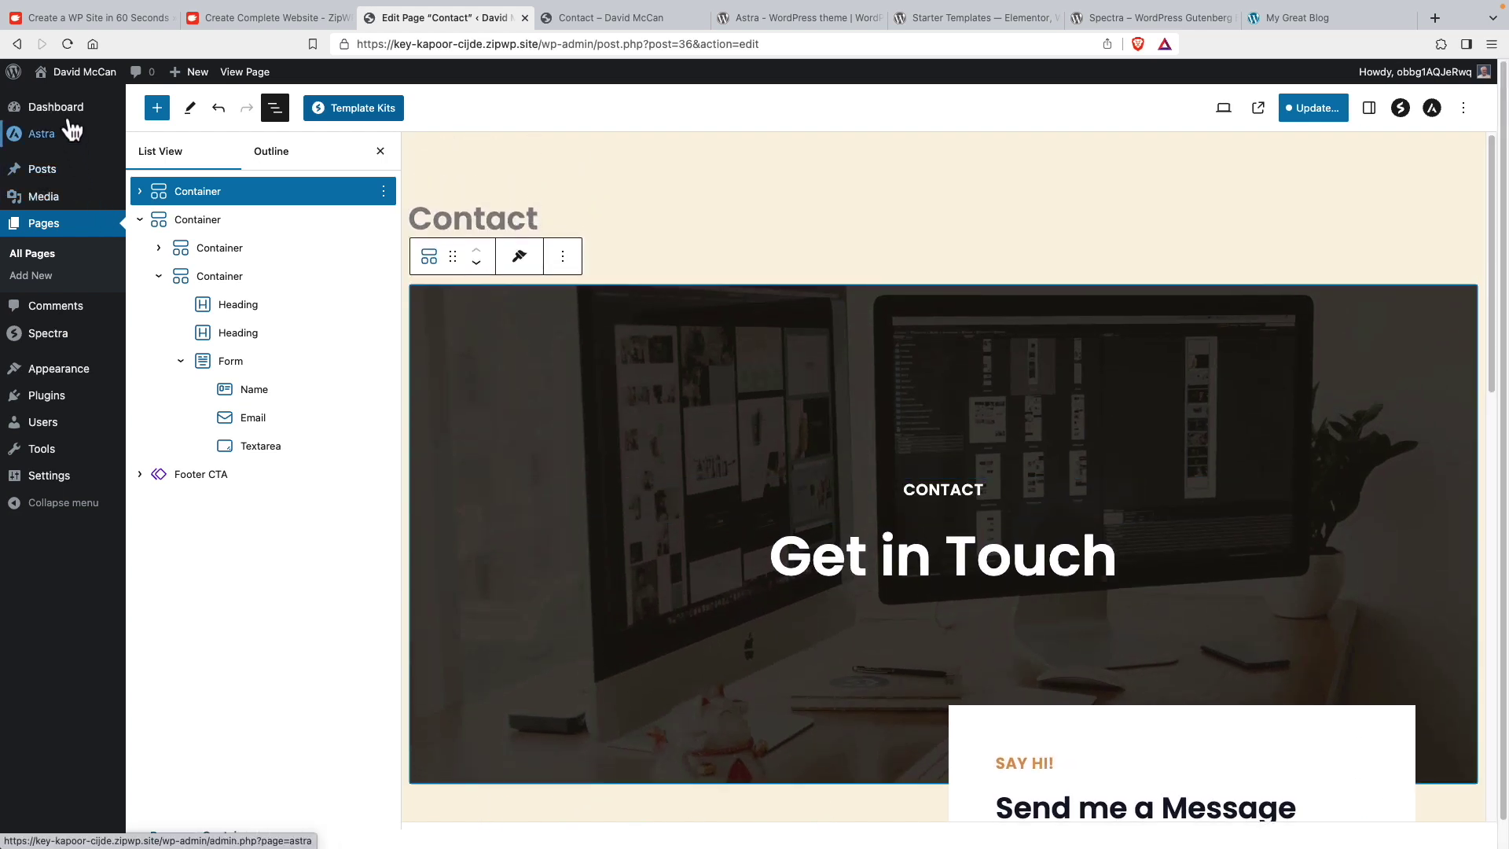
pyautogui.moveTo(56, 450)
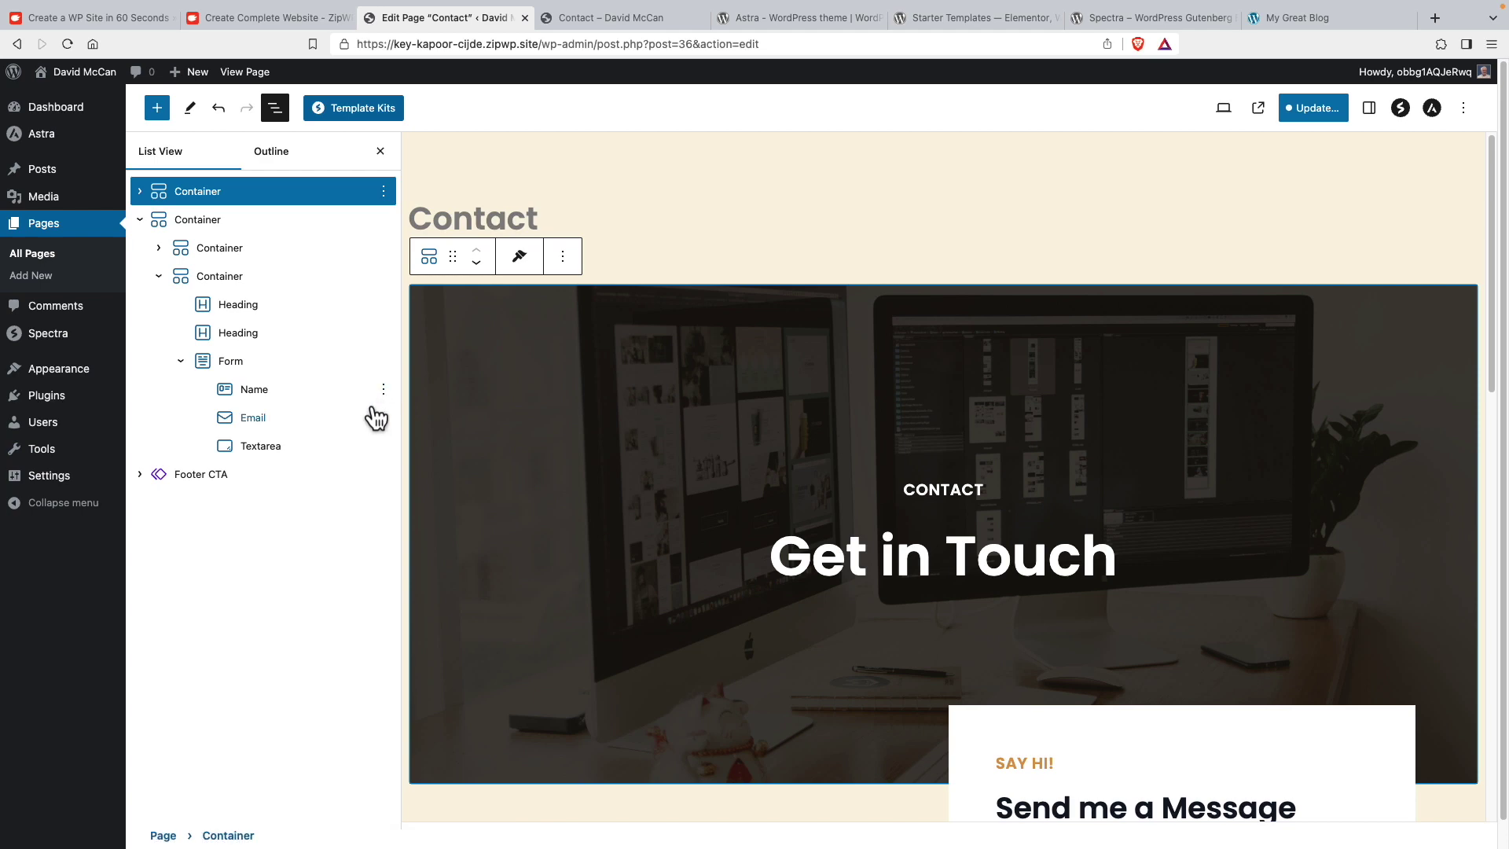
# Leave the editor, then search 'all' and install and activate All-in-One WP Migration
pyautogui.click(66, 399)
pyautogui.click(800, 312)
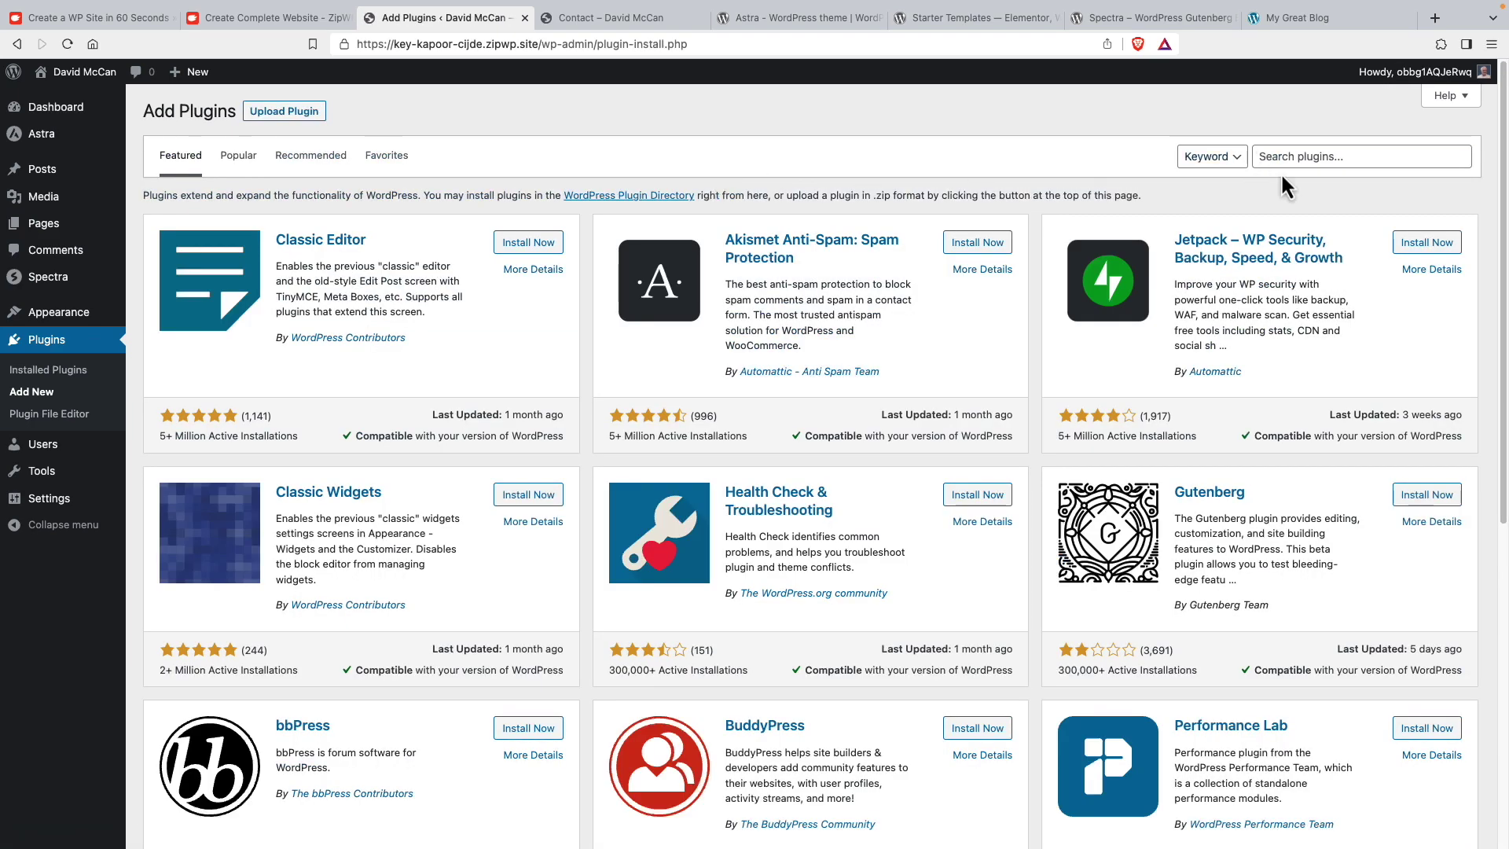
pyautogui.click(1282, 158)
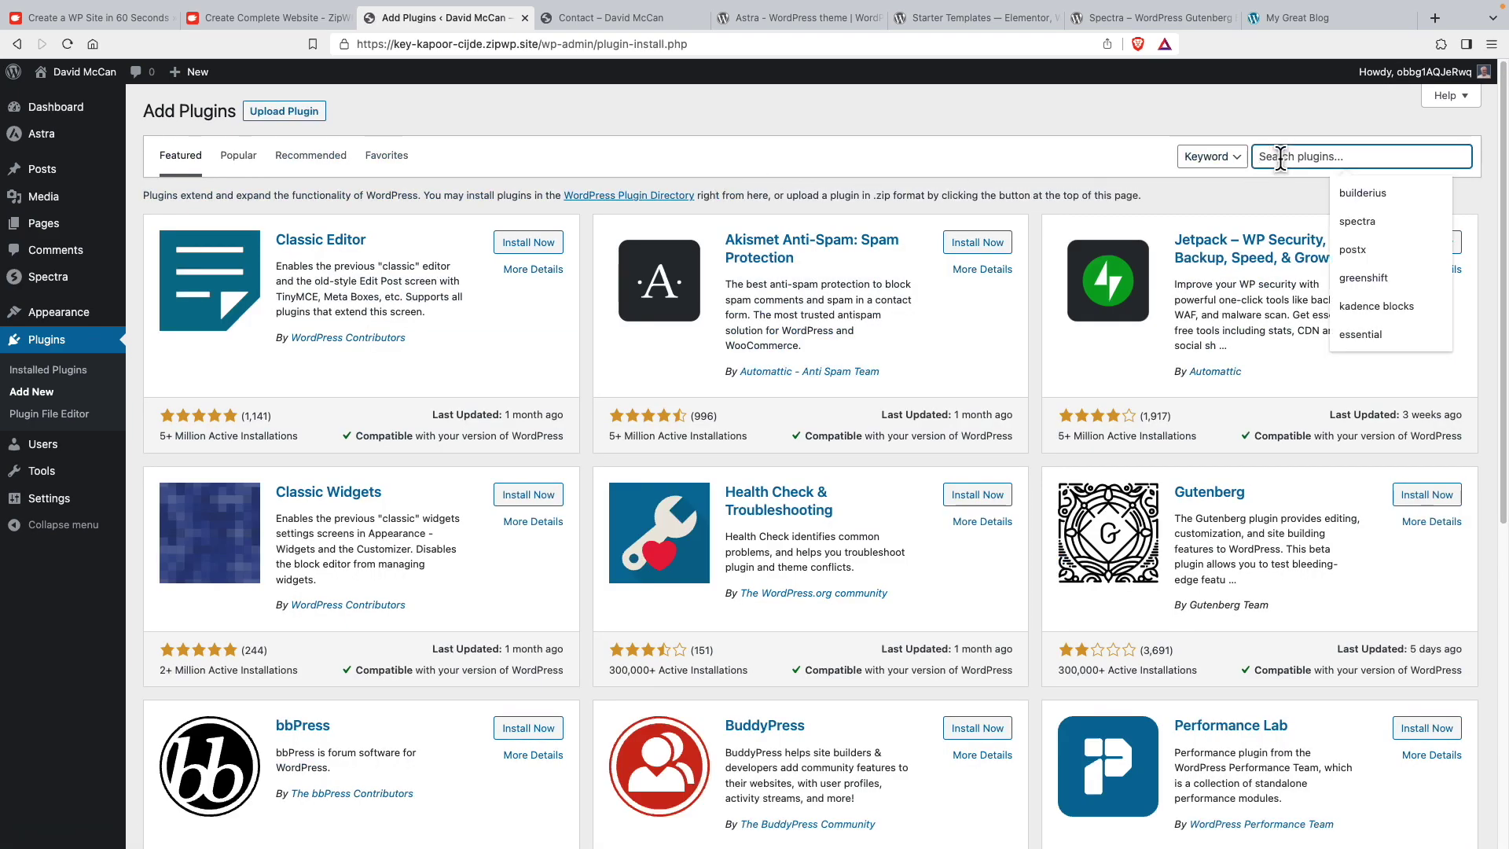
pyautogui.write('all')
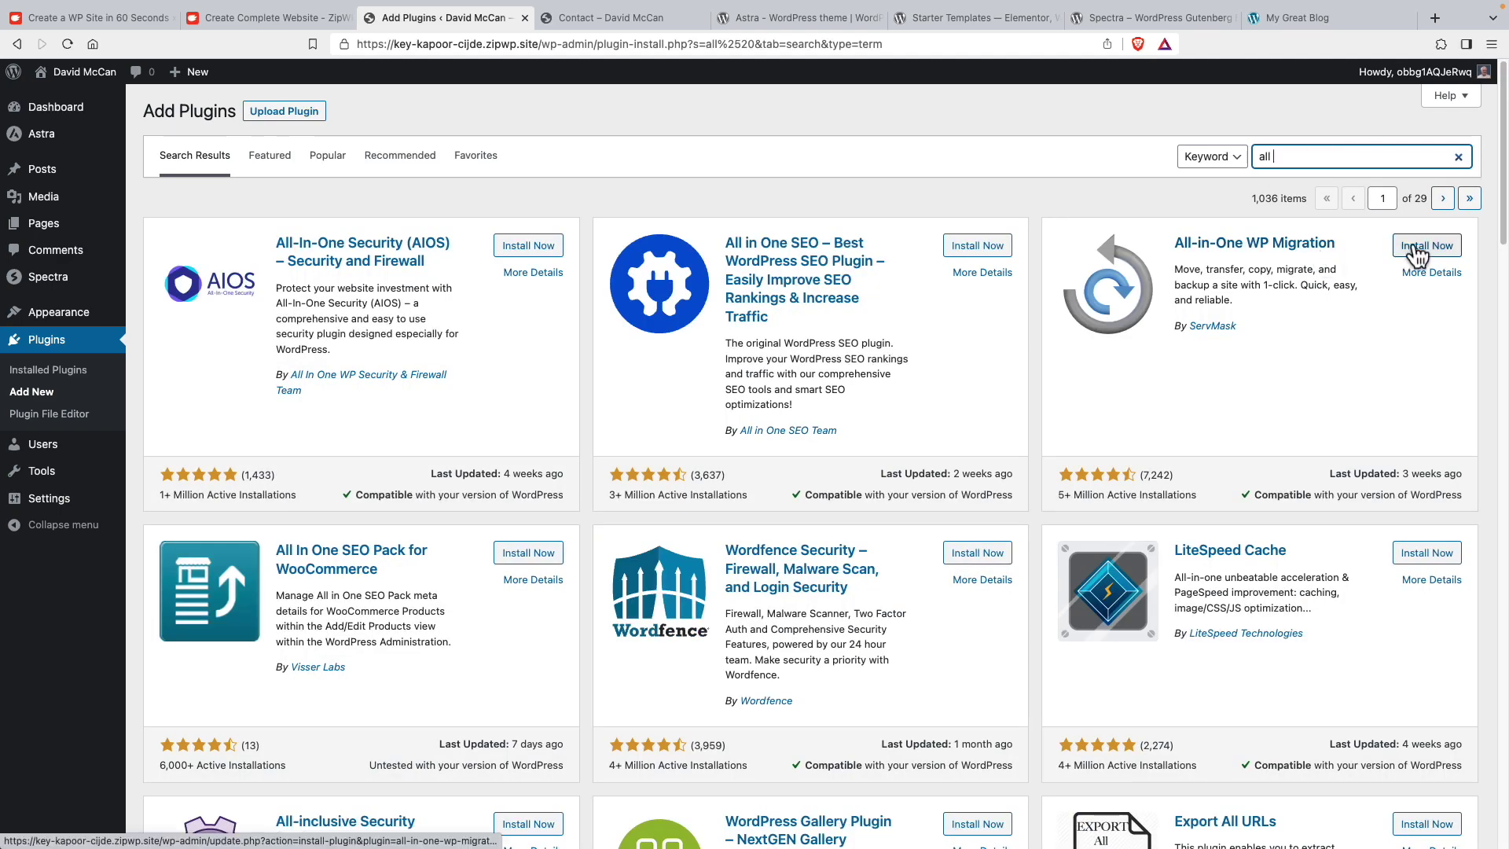
pyautogui.click(1417, 253)
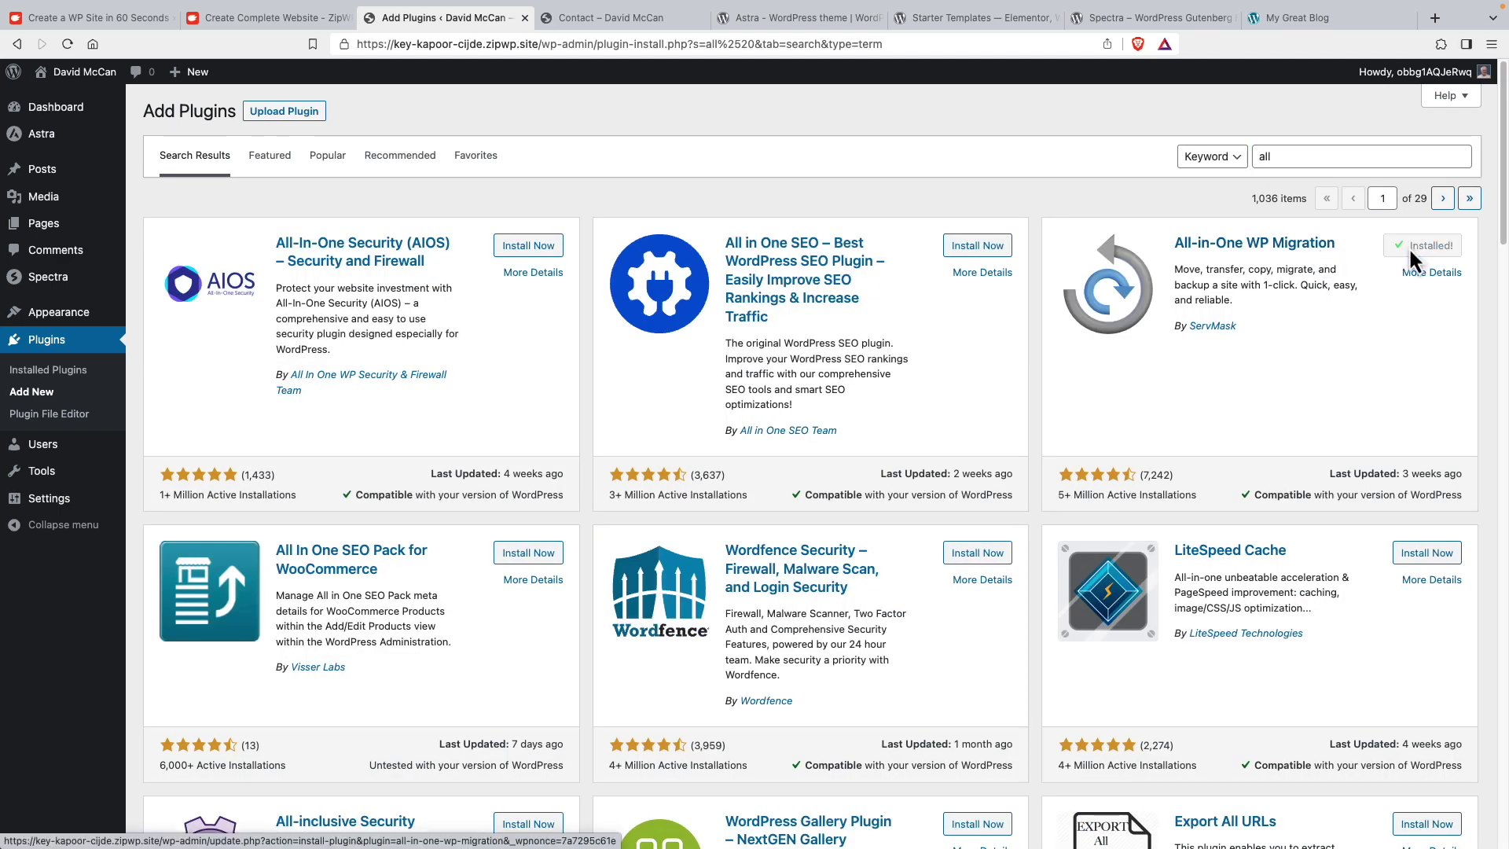
pyautogui.click(1434, 250)
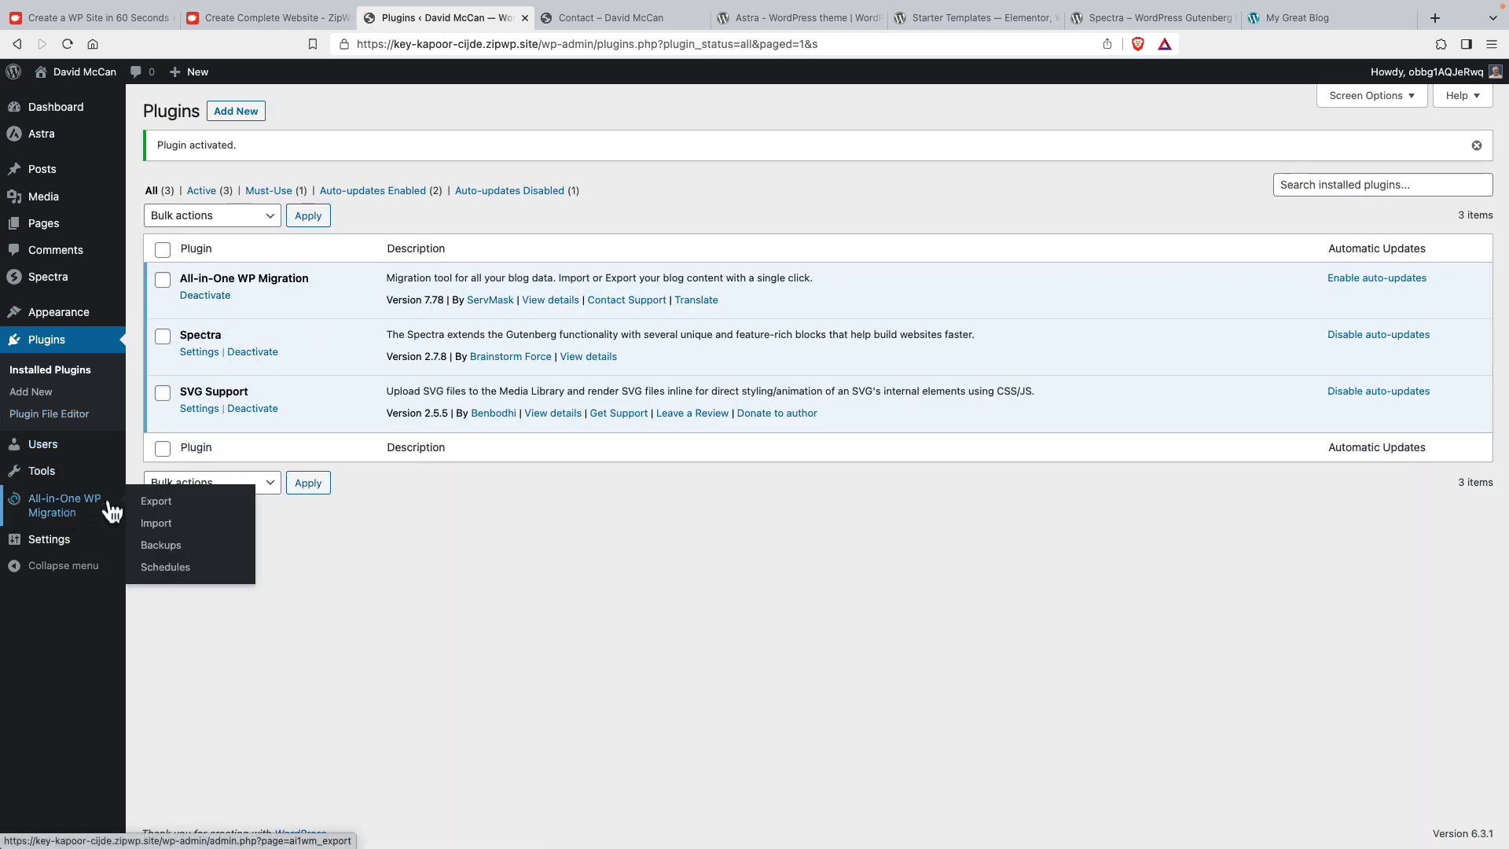
# Export the whole site to a File with All-in-One WP Migration
pyautogui.click(155, 503)
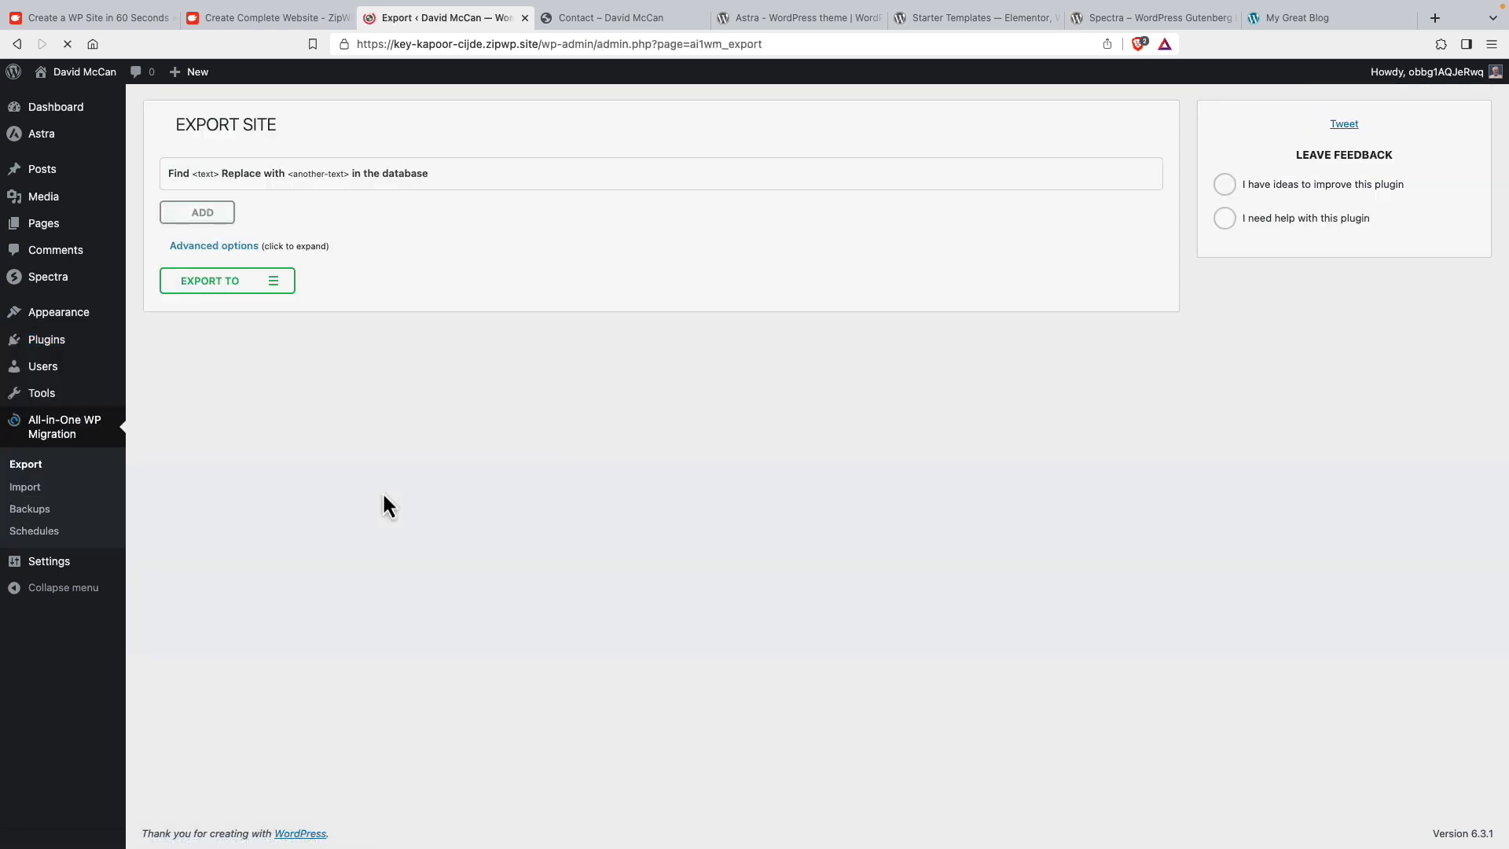
pyautogui.click(210, 281)
pyautogui.click(192, 305)
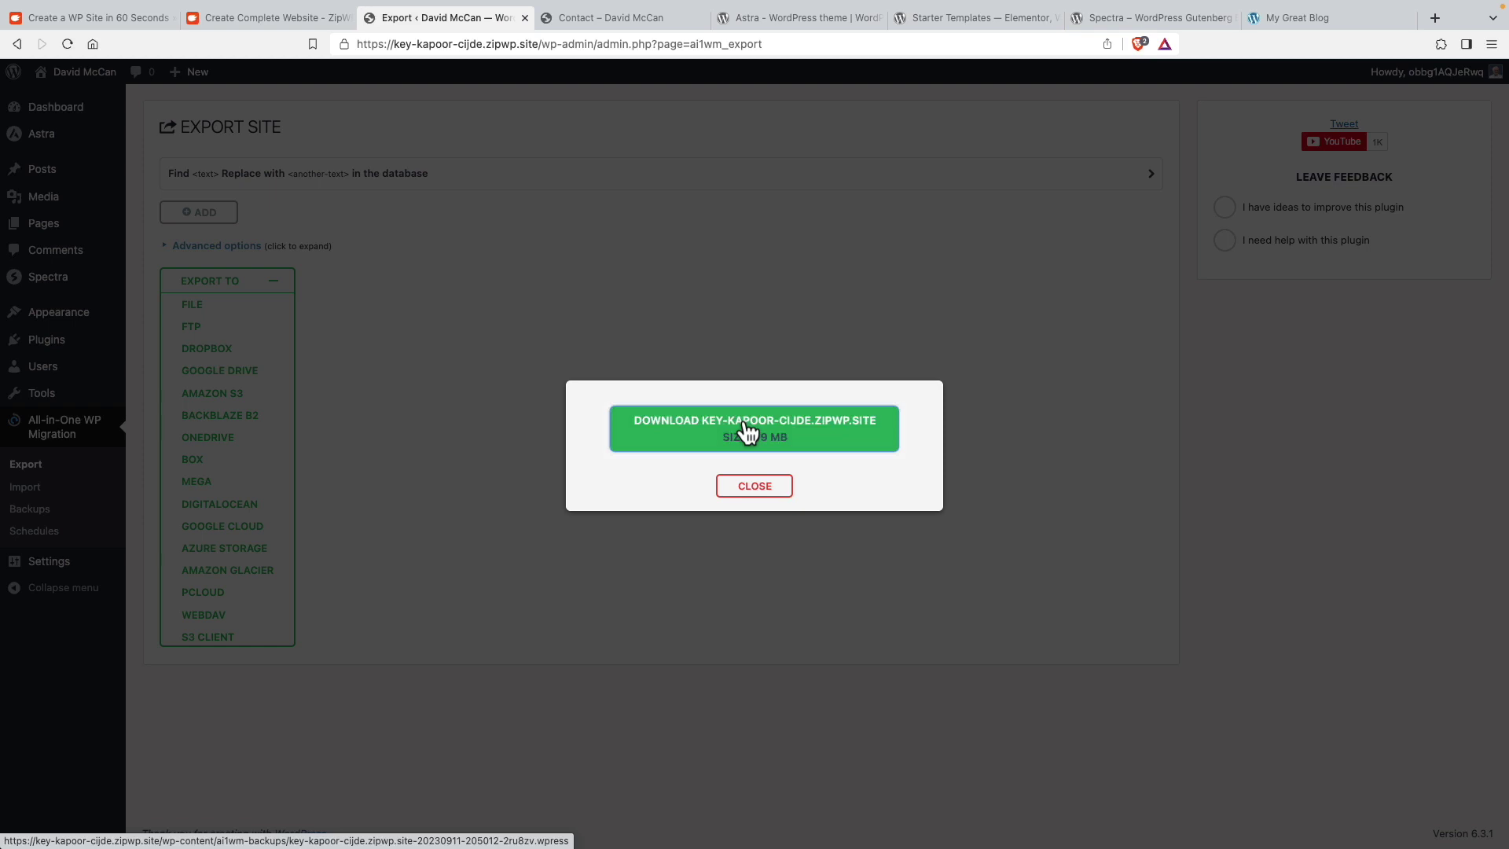
# Download the 99 MB .wpress export, confirm it finished, and switch to the My Great Blog tab
pyautogui.click(748, 431)
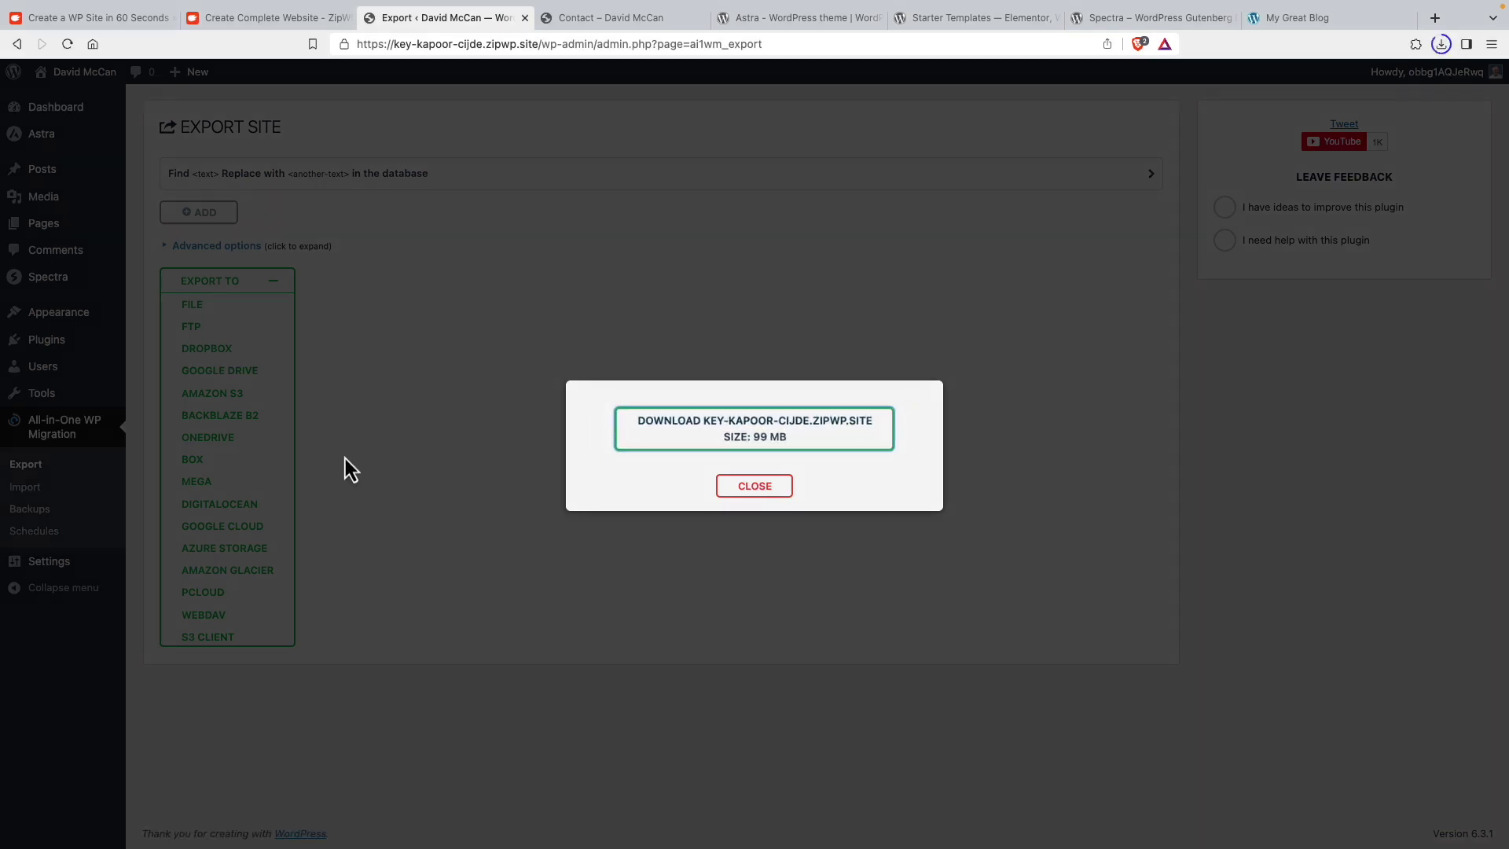
pyautogui.click(1443, 47)
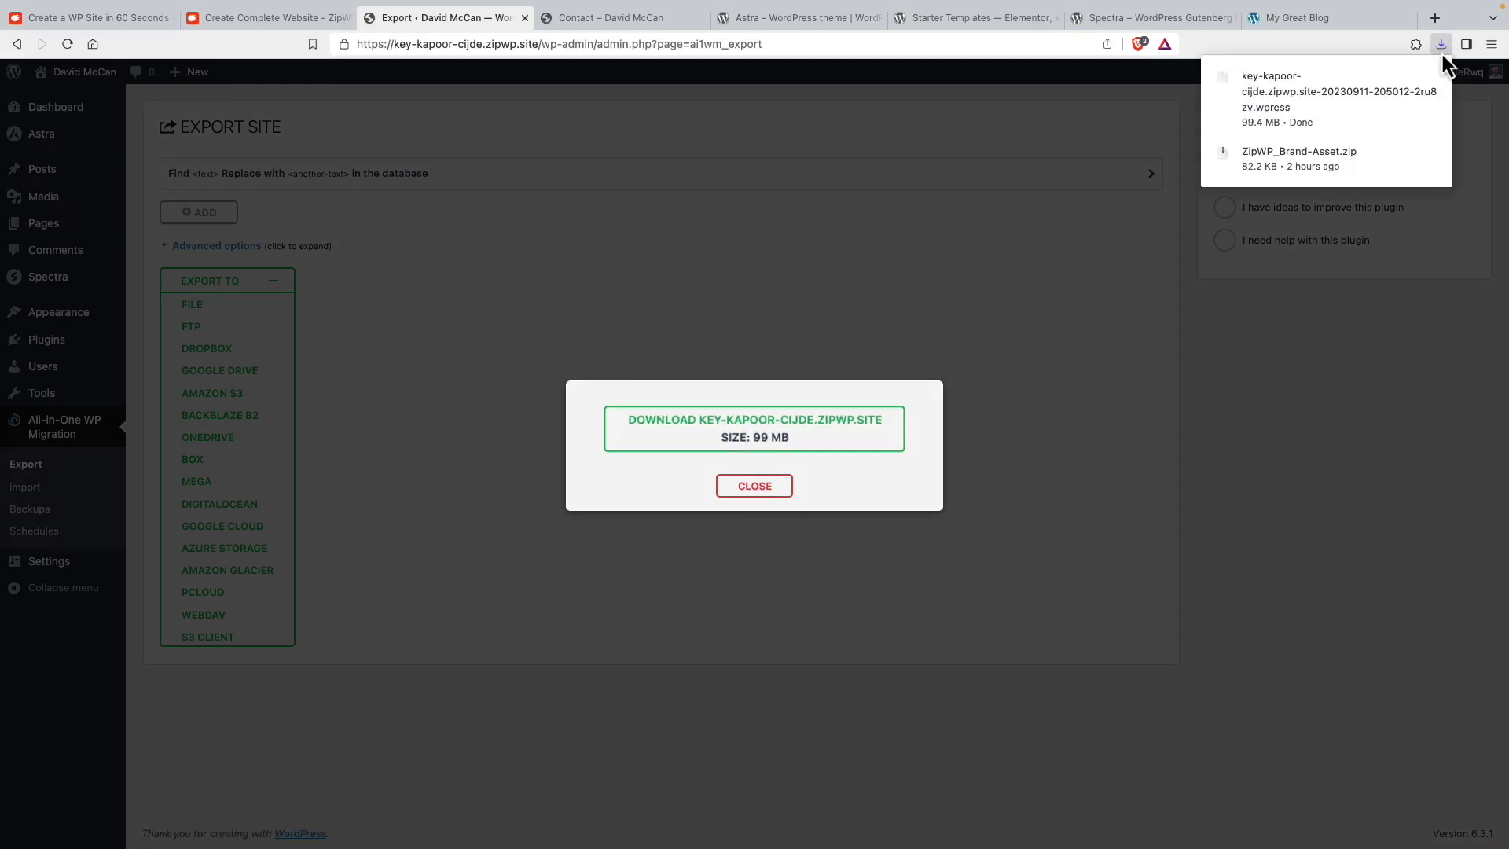
pyautogui.click(764, 486)
pyautogui.press('super+9')
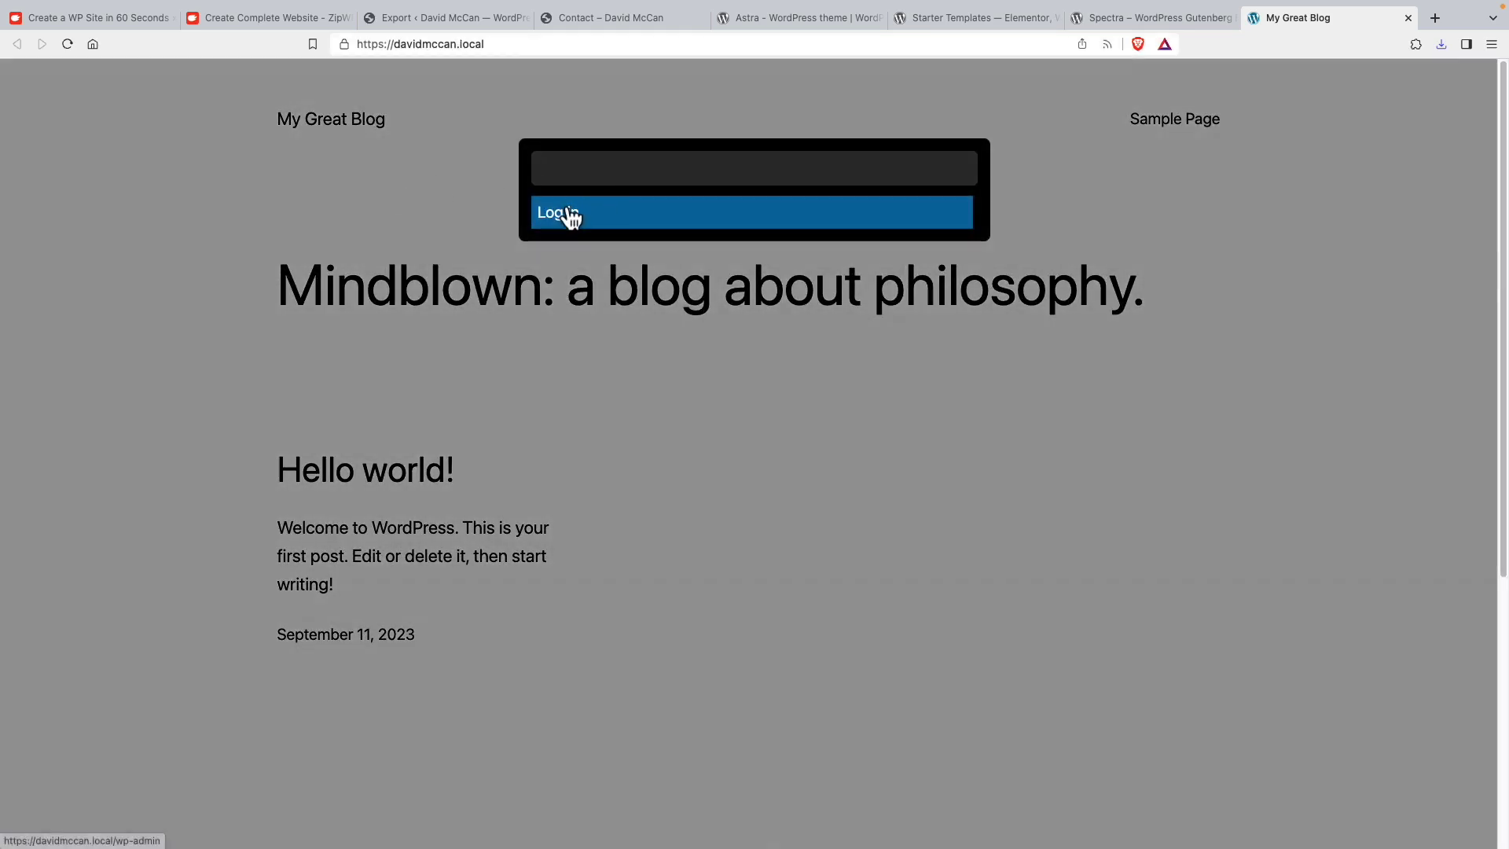
# Log in to the local My Great Blog WordPress admin
pyautogui.click(570, 214)
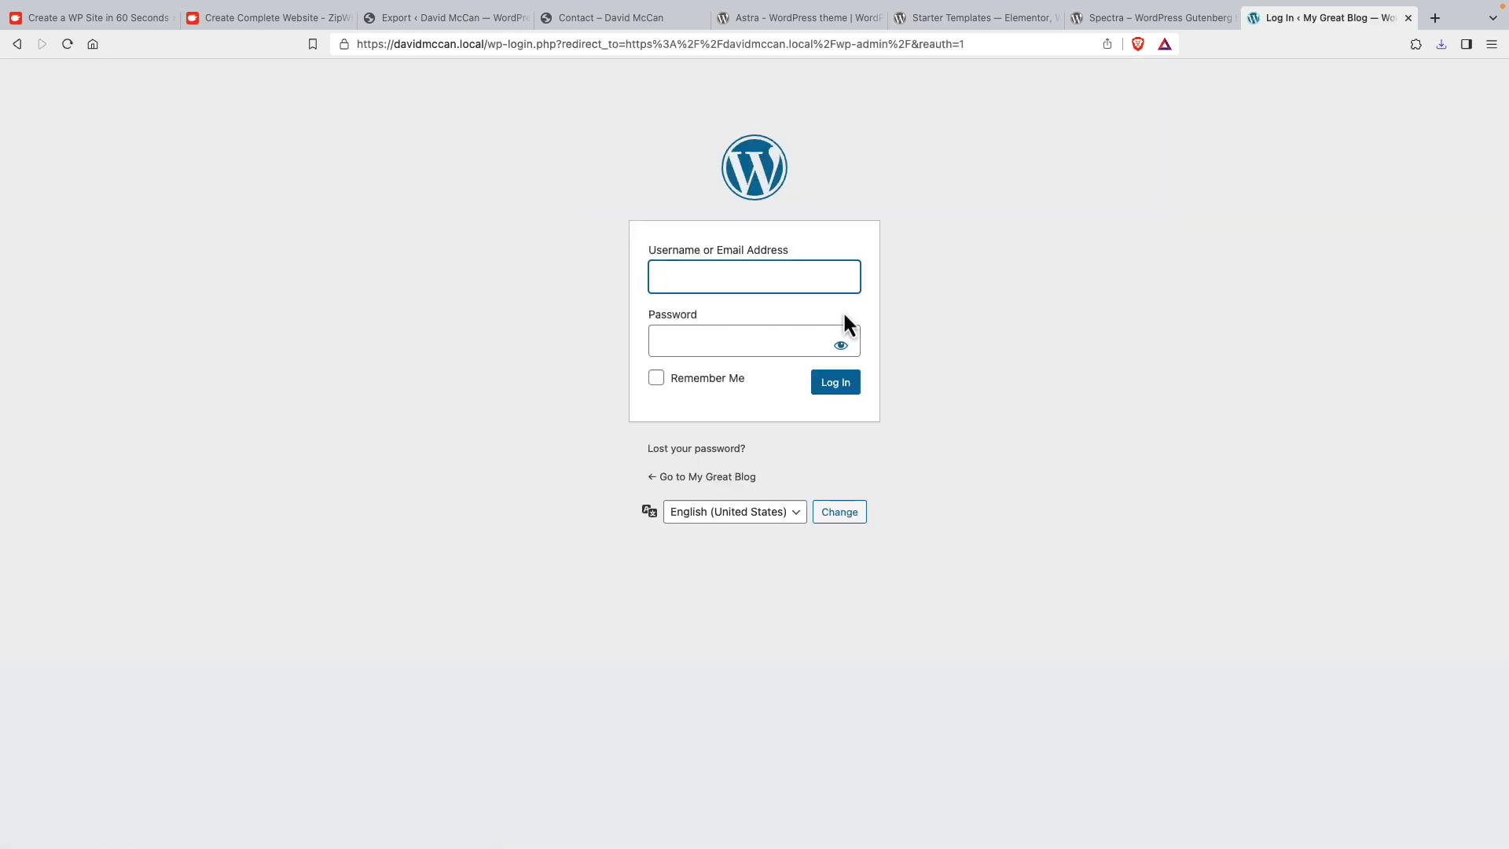
pyautogui.click(843, 326)
pyautogui.click(1438, 160)
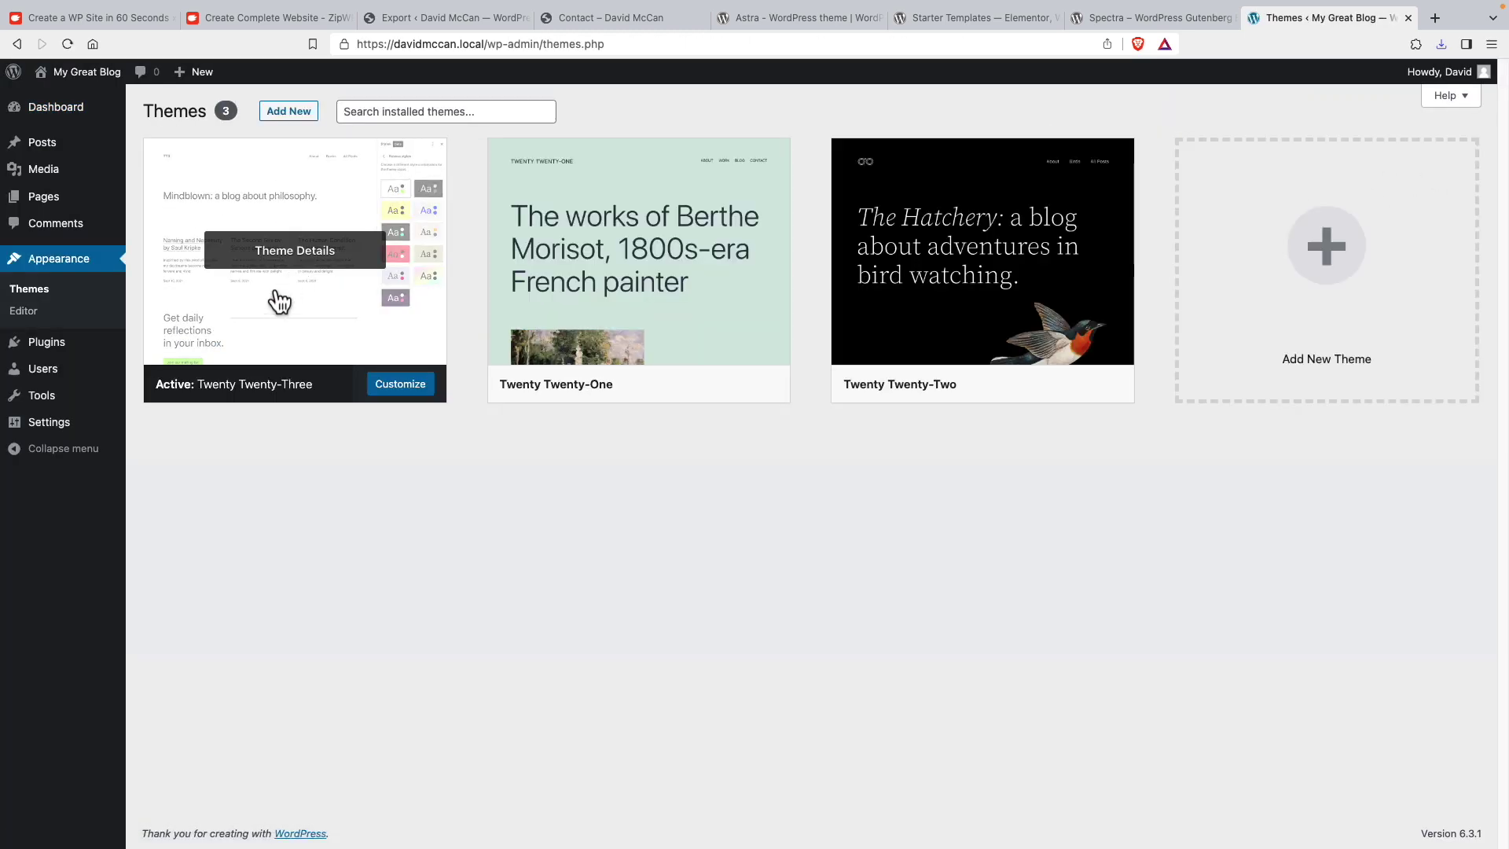
# Bulk-delete the installed Akismet and Hello Dolly plugins
pyautogui.moveTo(68, 349)
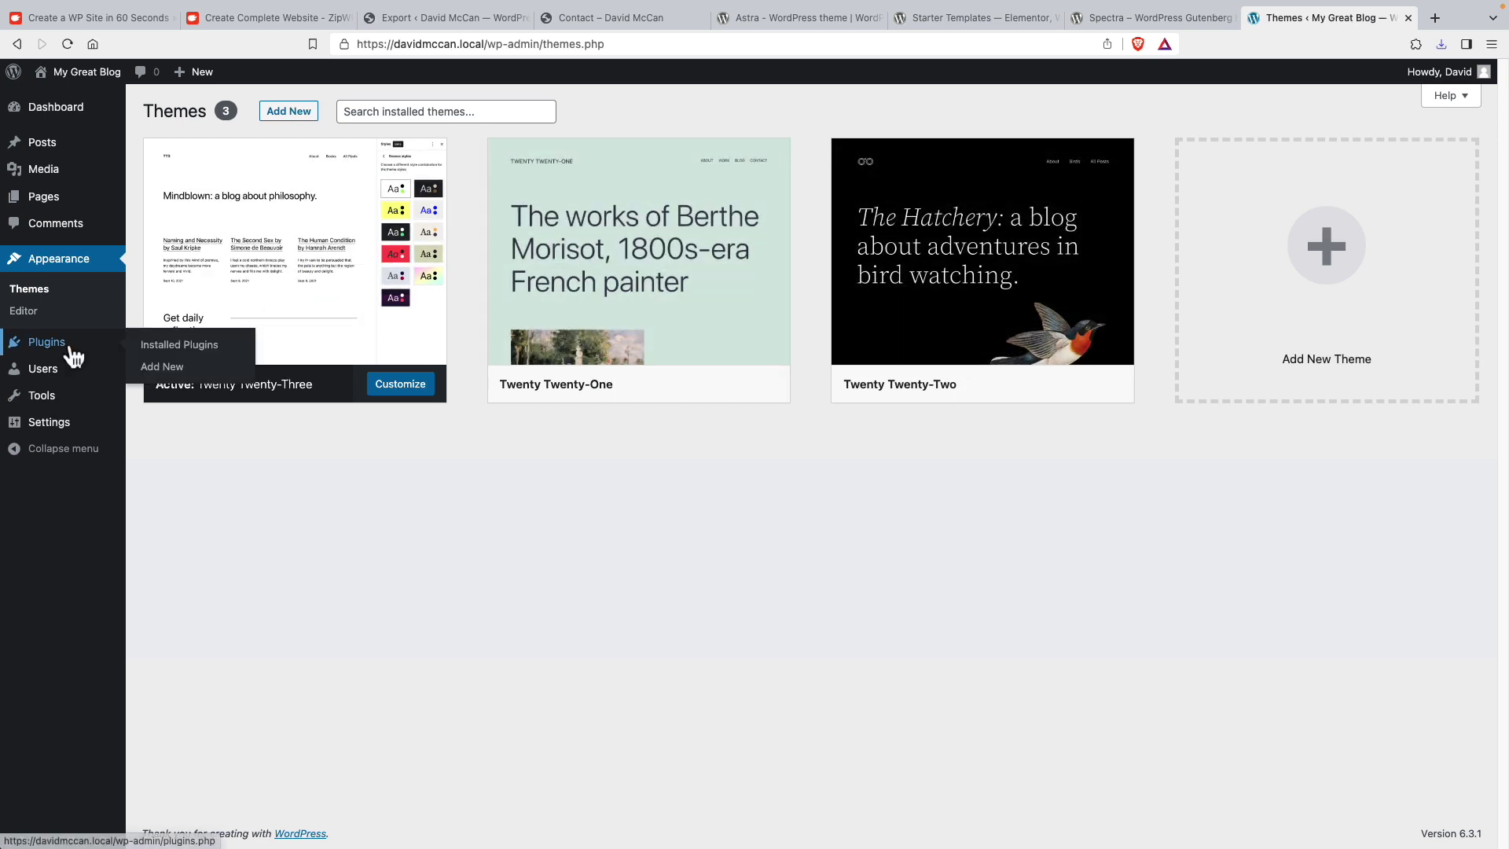
pyautogui.click(208, 339)
pyautogui.click(162, 201)
pyautogui.click(206, 168)
pyautogui.click(195, 239)
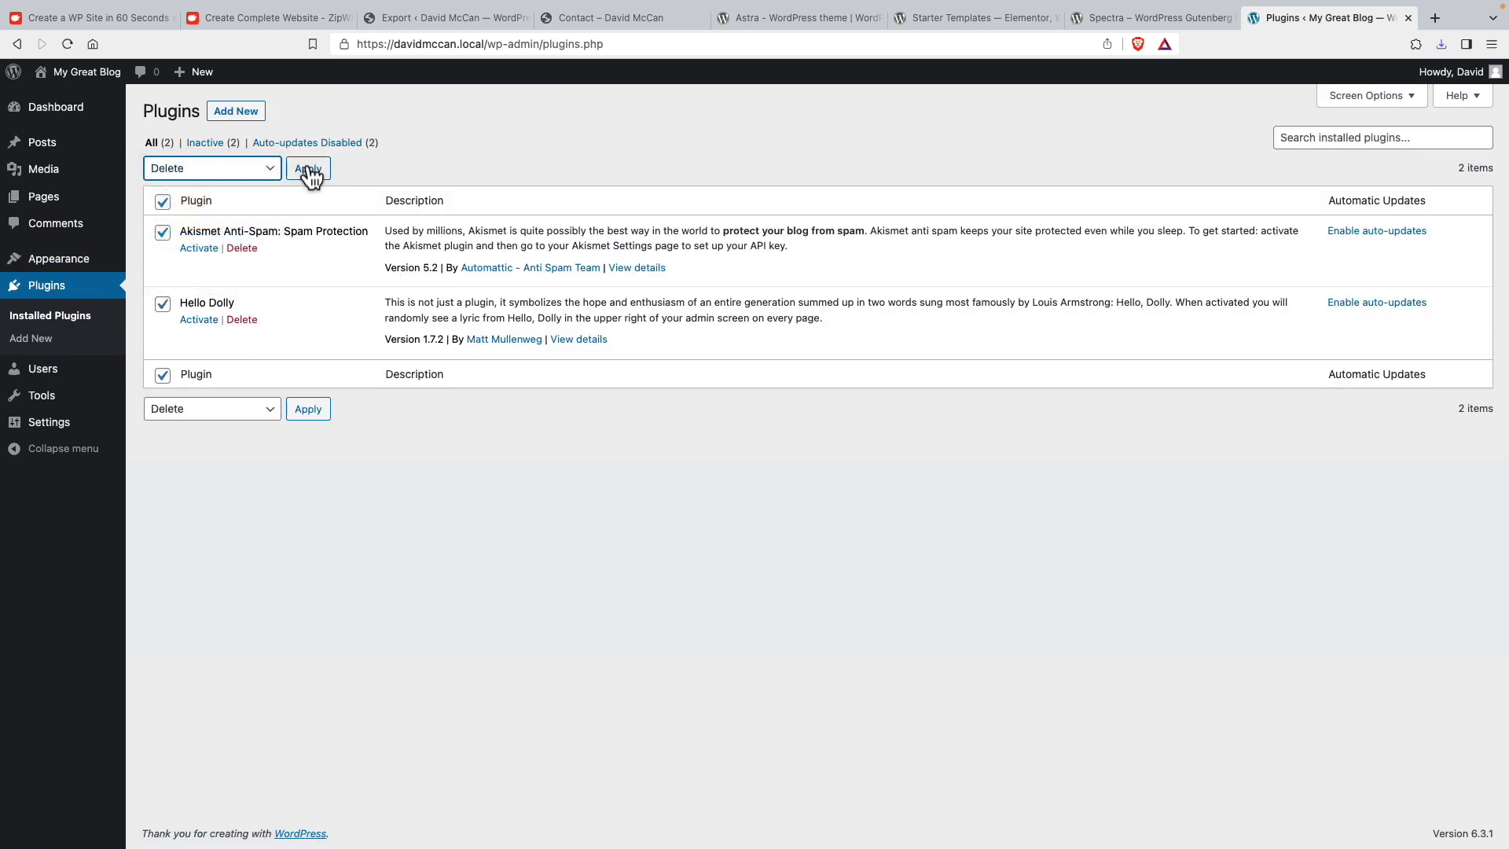
pyautogui.click(308, 169)
pyautogui.click(872, 154)
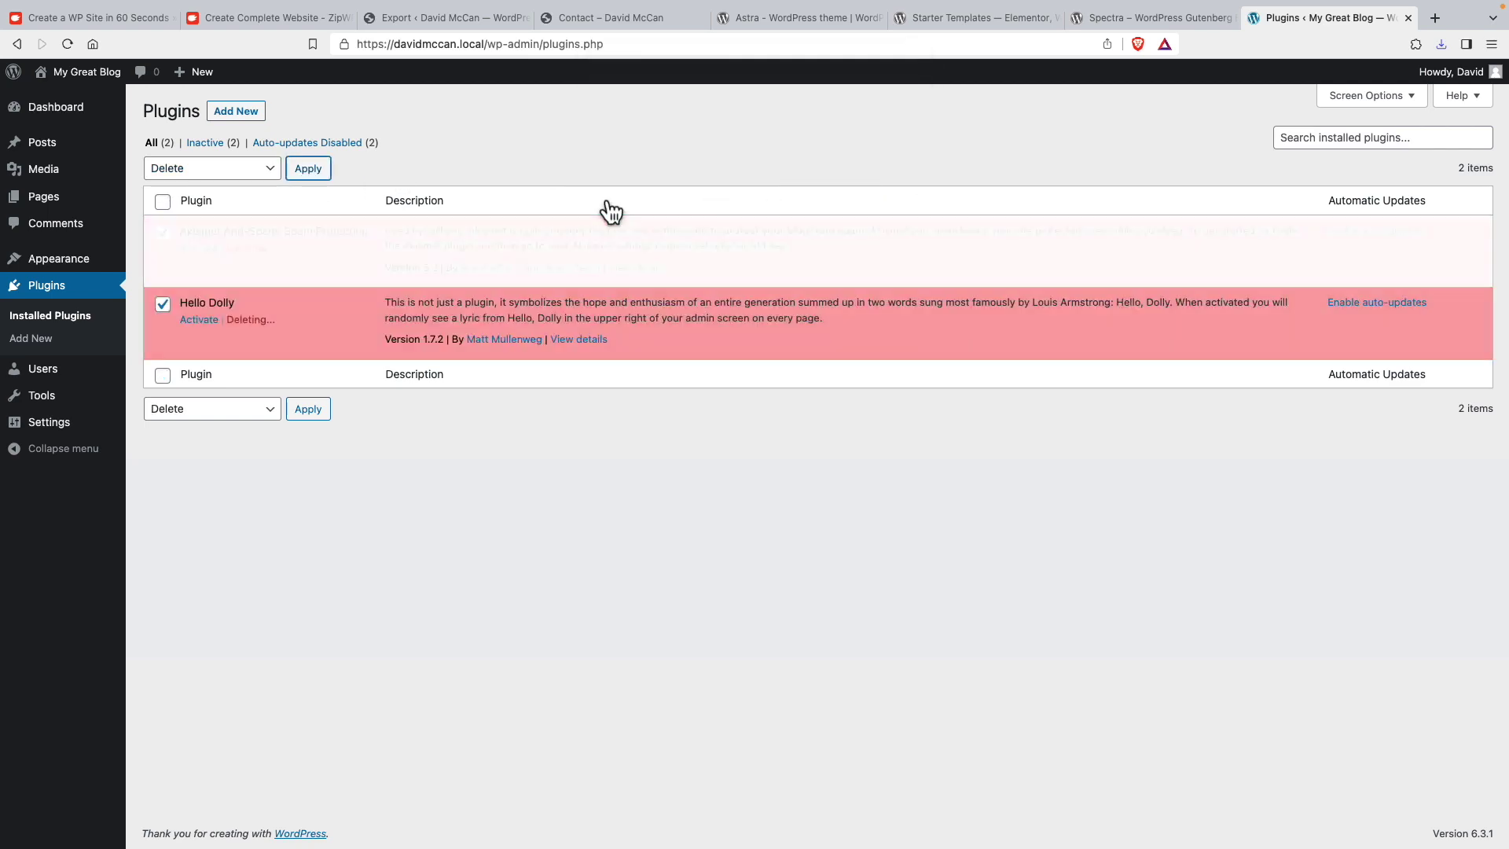
# Search 'all in', then install and activate All-in-One WP Migration on the local site
pyautogui.click(236, 111)
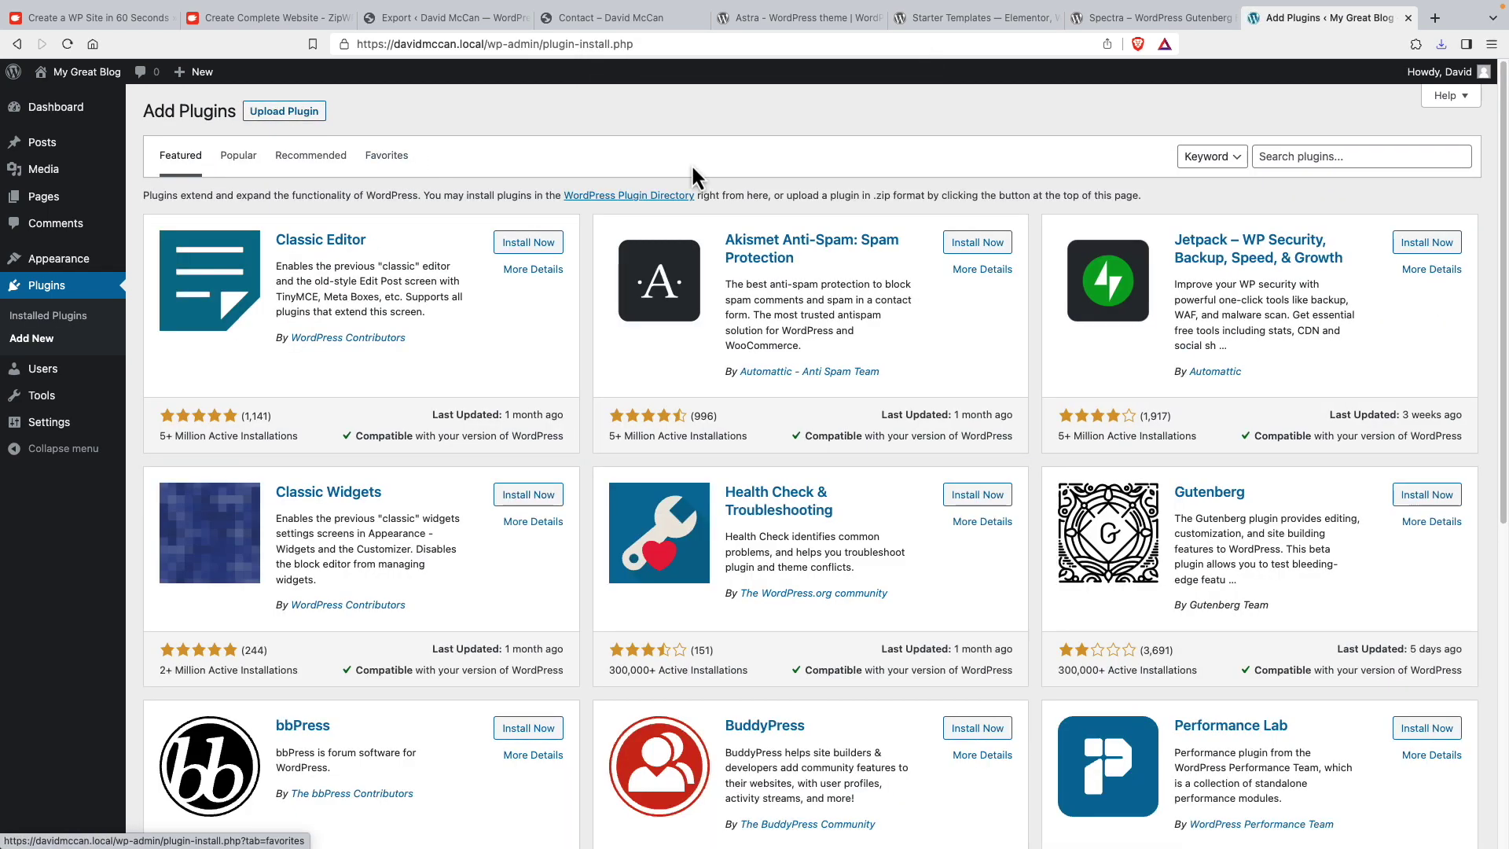
pyautogui.click(1349, 155)
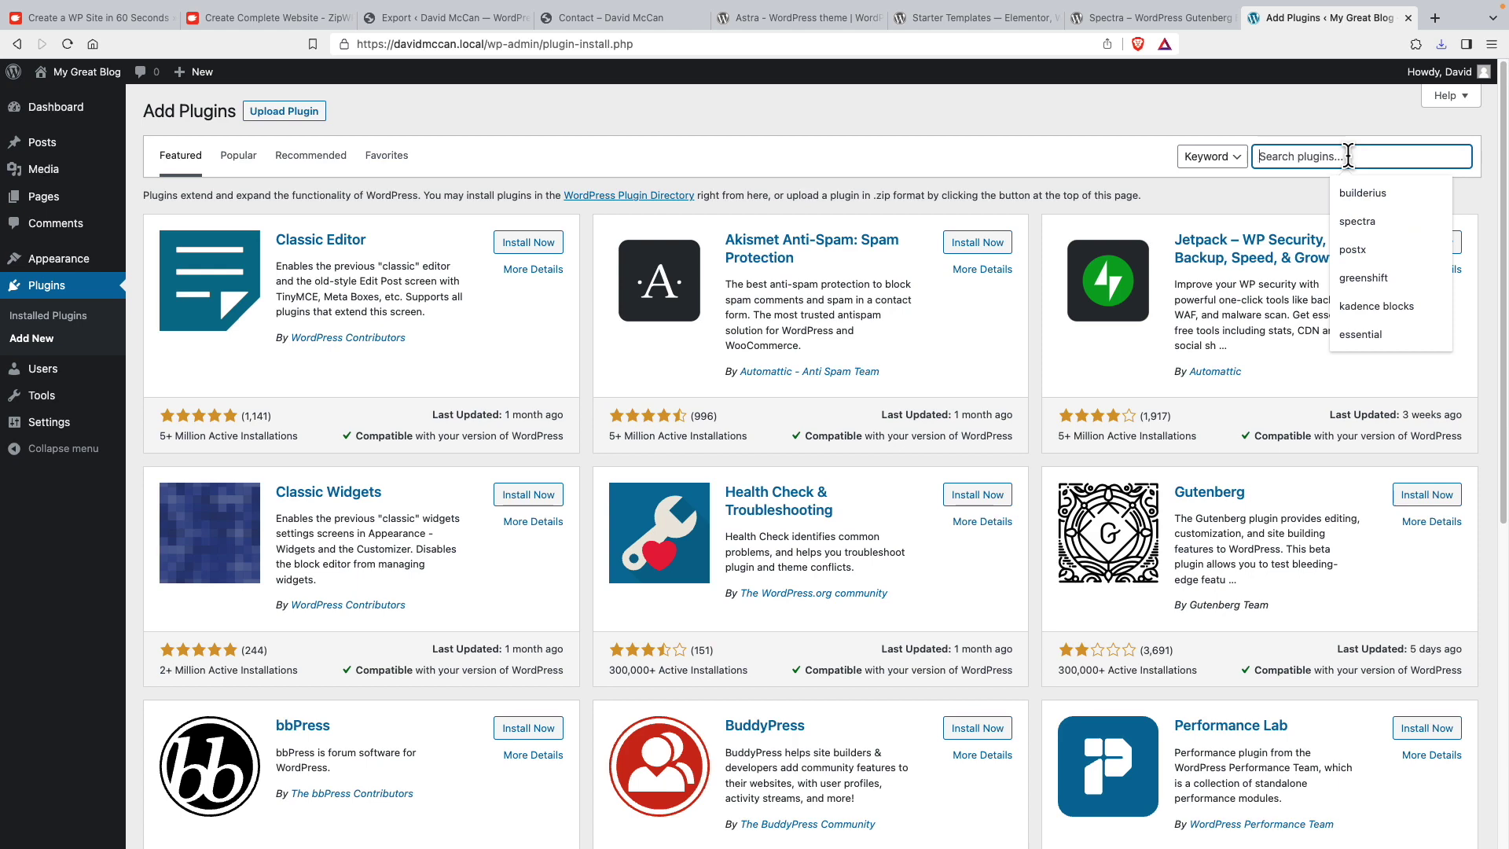
pyautogui.write('all in')
pyautogui.click(1445, 245)
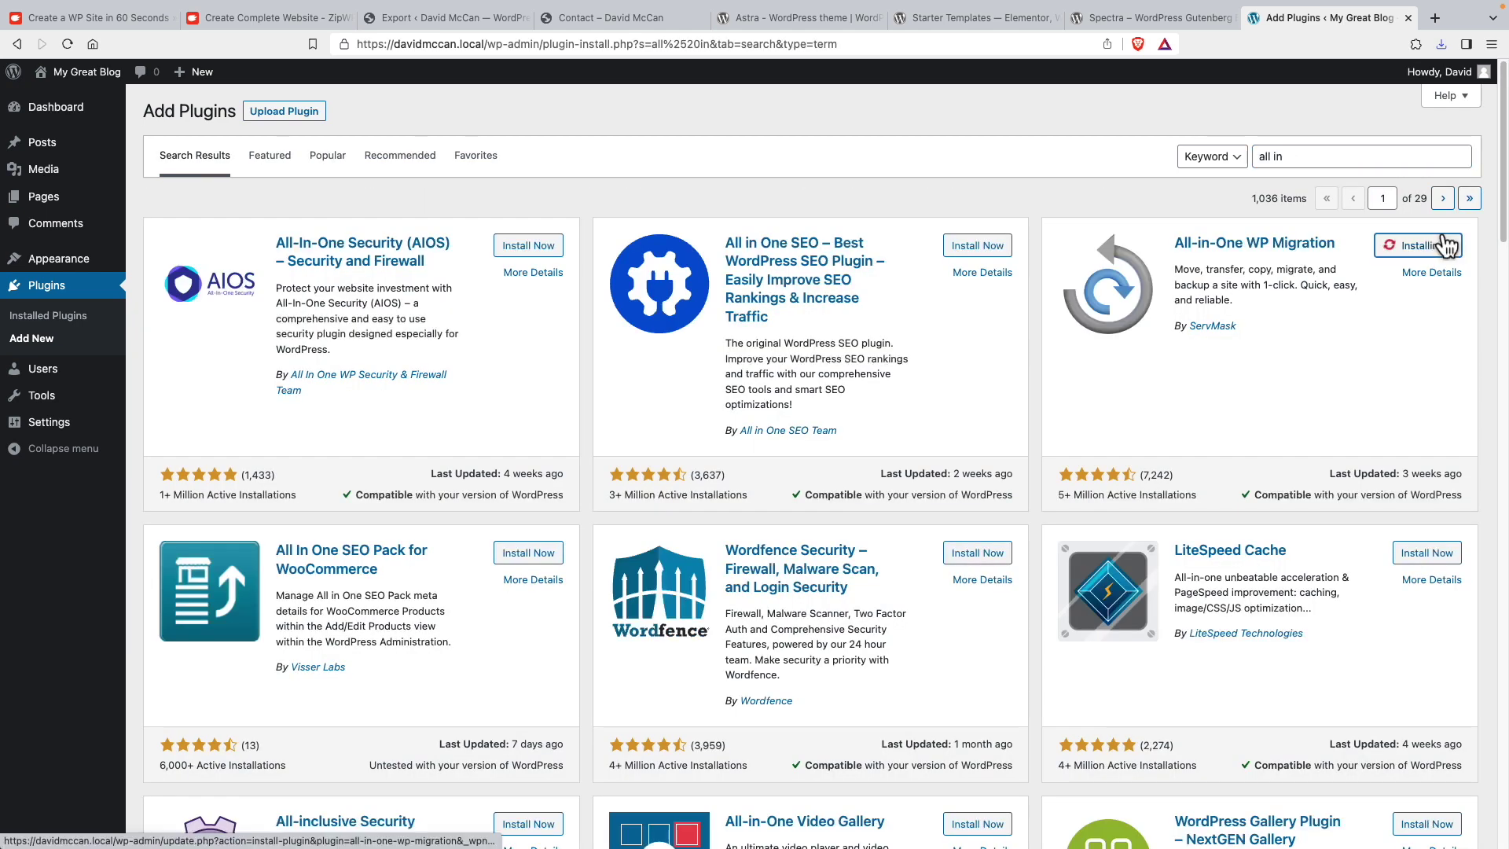
pyautogui.click(1444, 245)
# Import the .wpress backup from file, accepting the overwrite warning, then go to Permalinks settings
pyautogui.moveTo(89, 444)
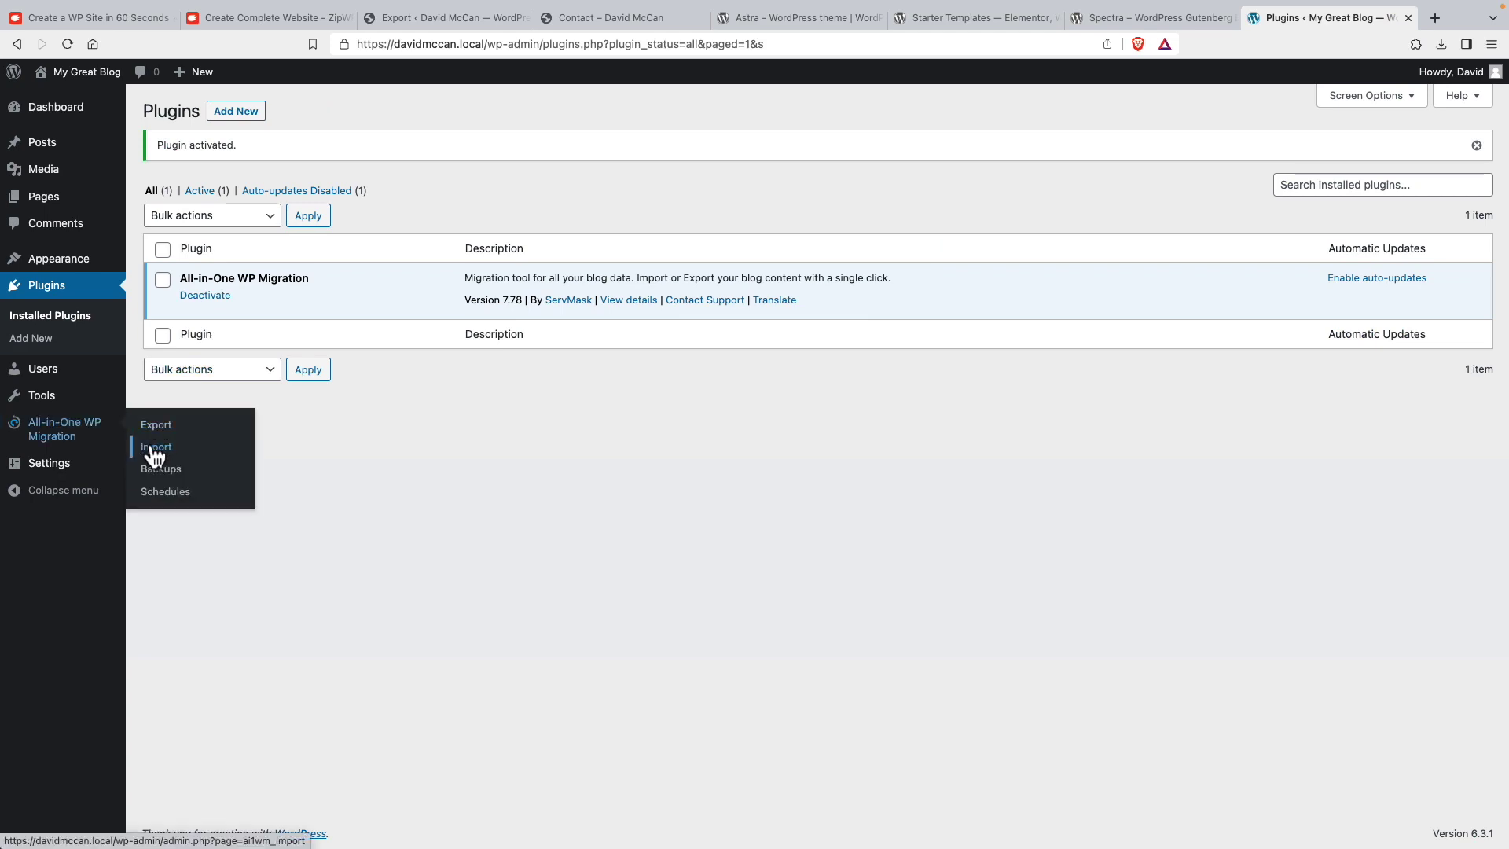
pyautogui.click(149, 444)
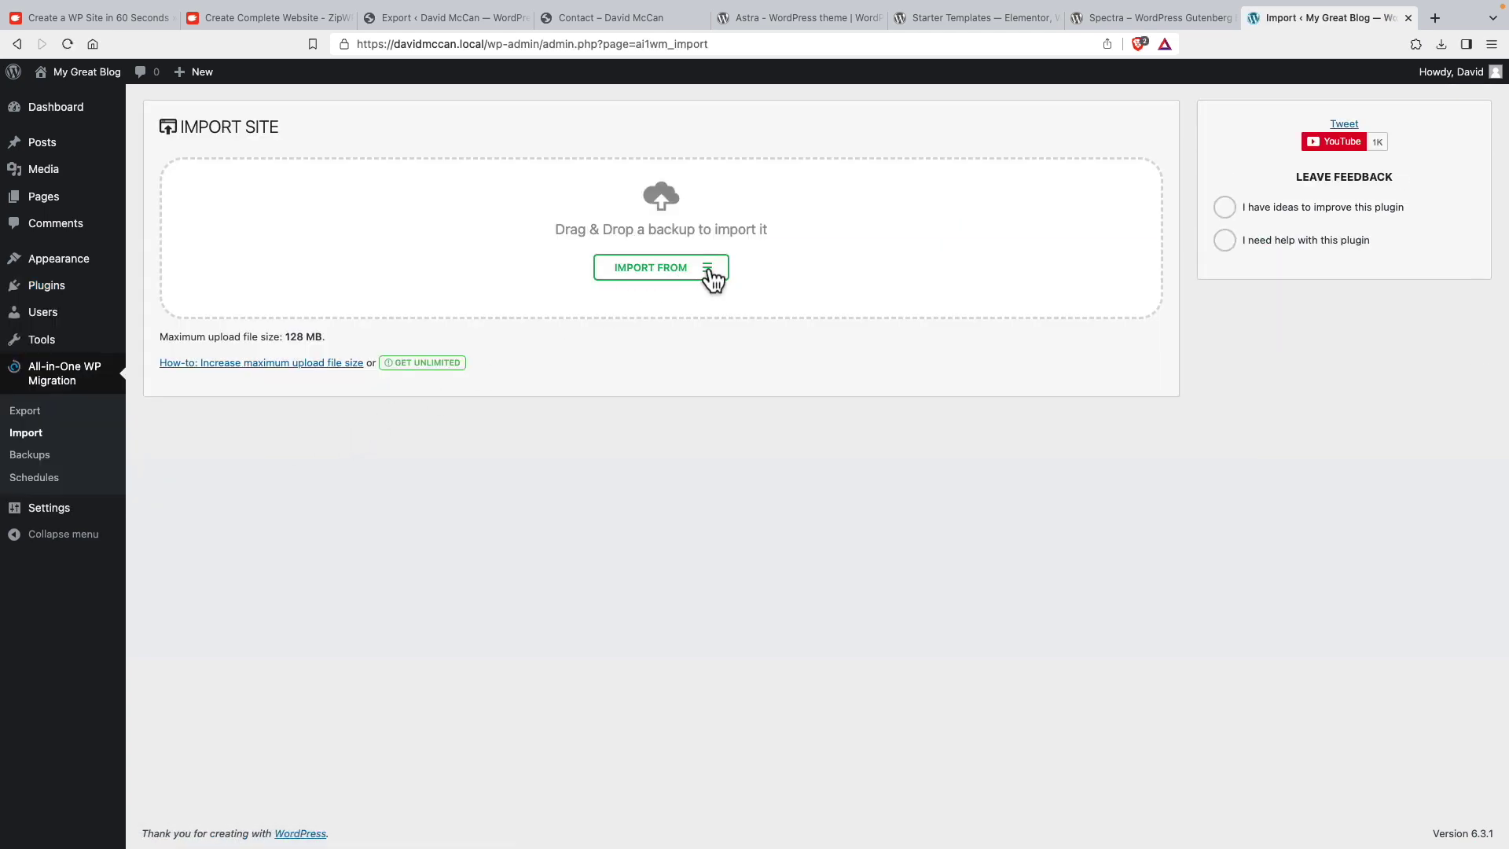
pyautogui.click(712, 274)
pyautogui.click(642, 296)
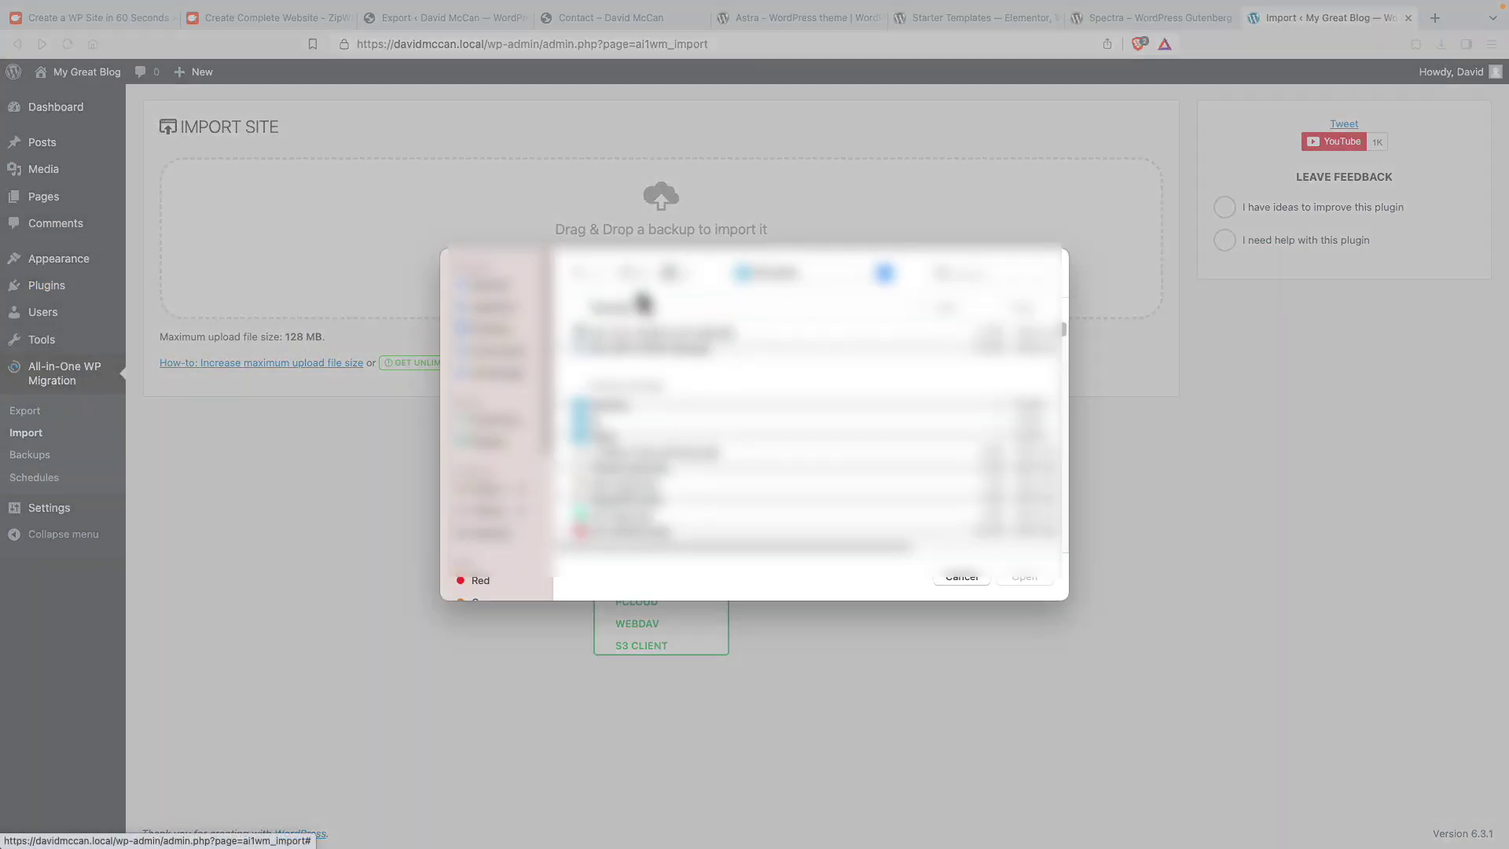
pyautogui.doubleClick(644, 332)
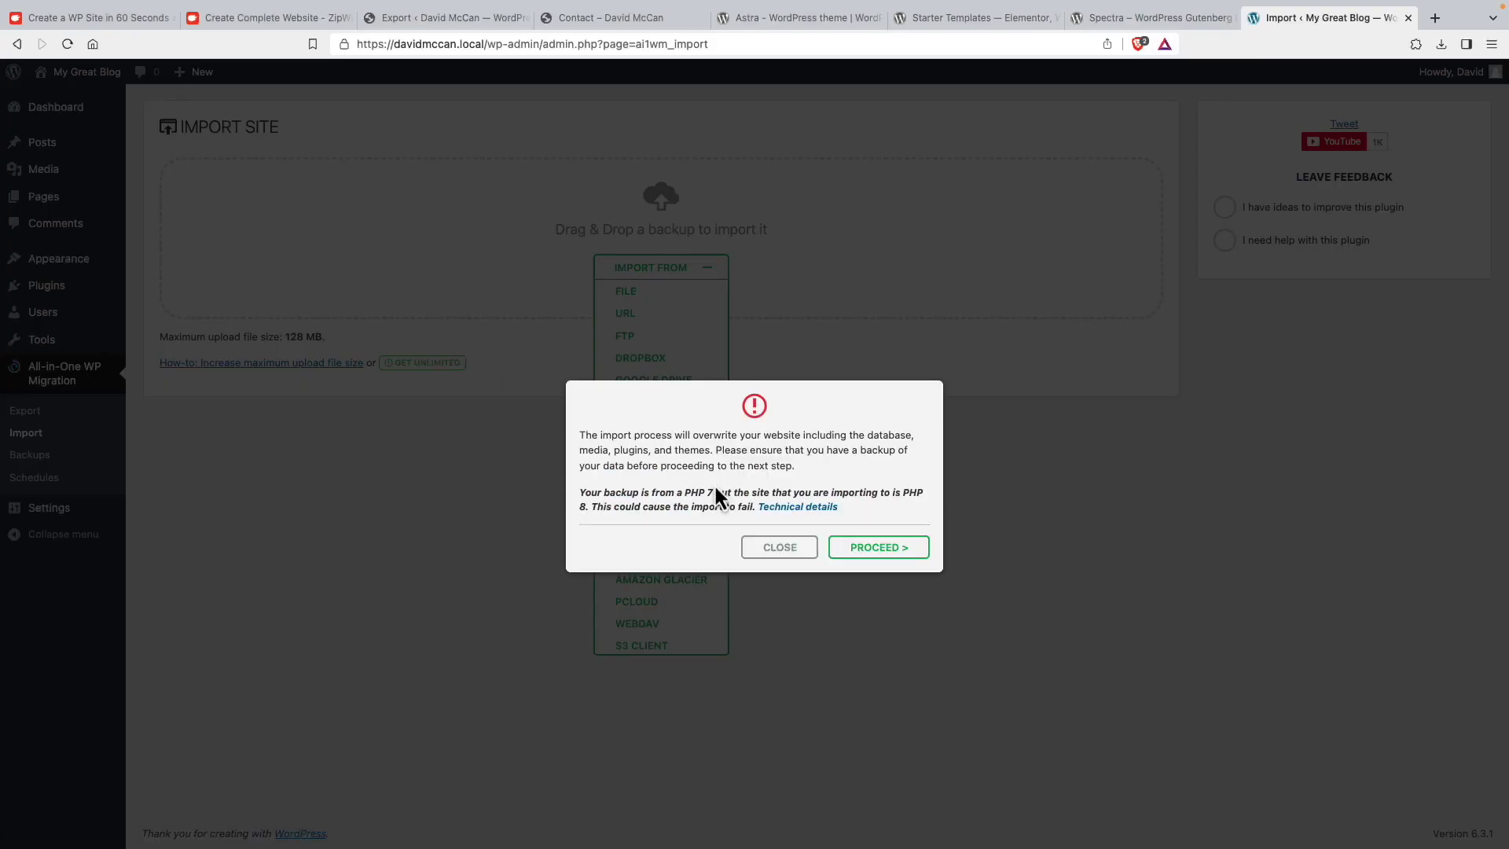
pyautogui.click(896, 552)
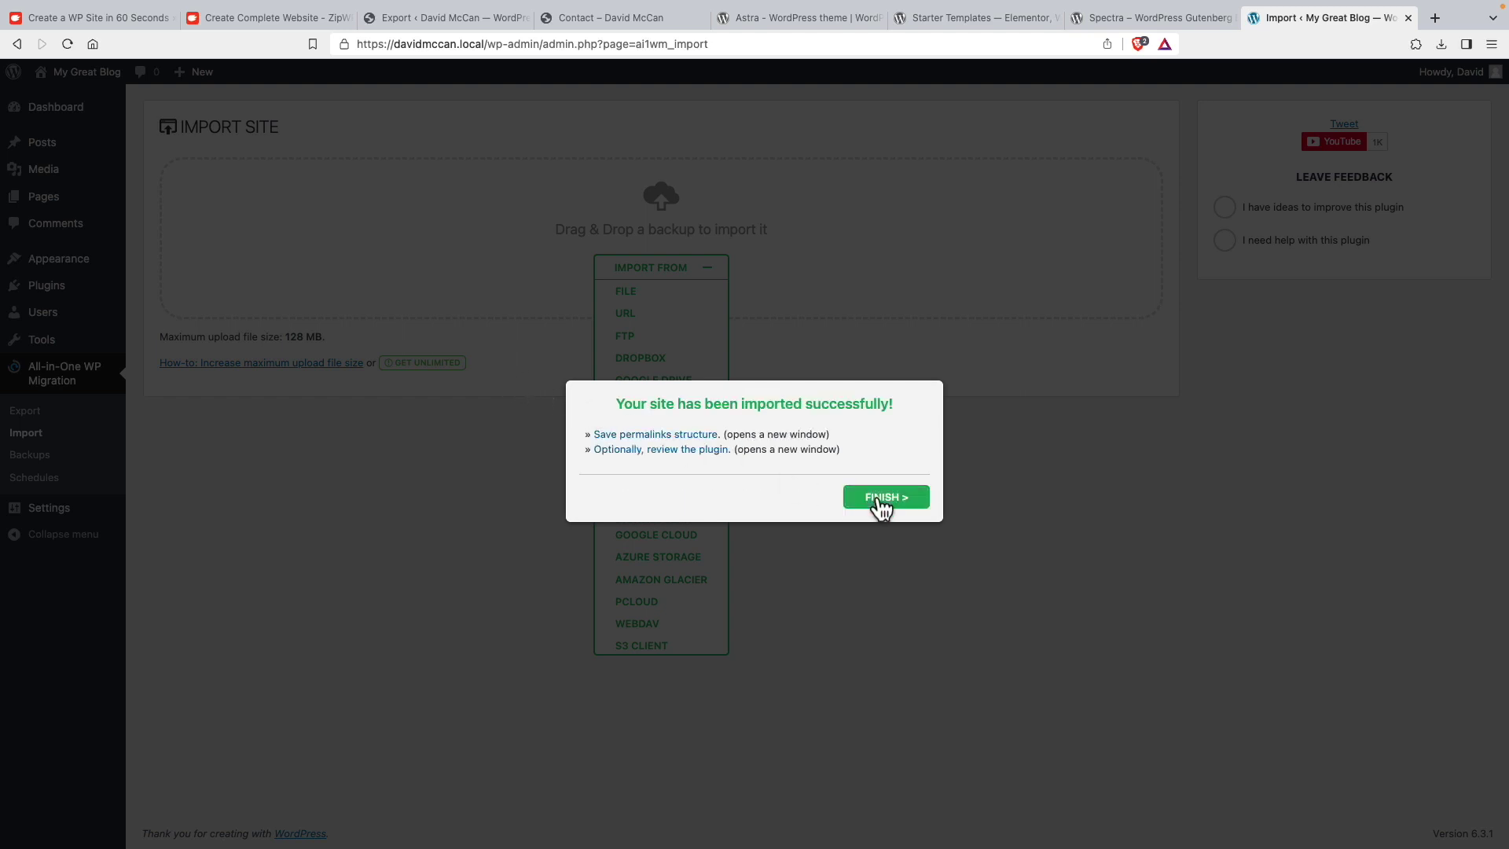
pyautogui.click(878, 503)
pyautogui.moveTo(118, 508)
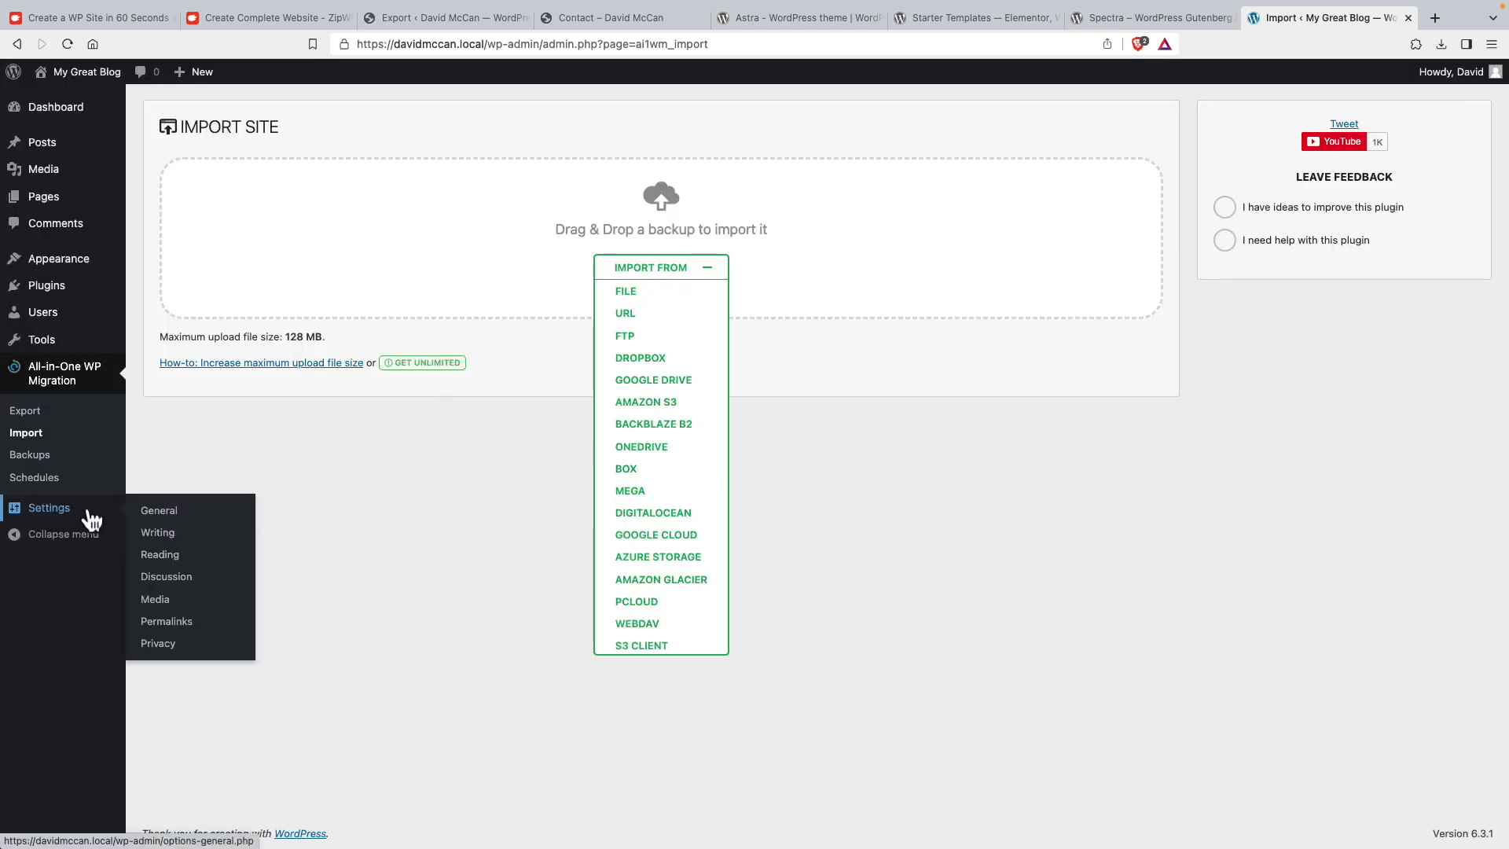
pyautogui.click(158, 622)
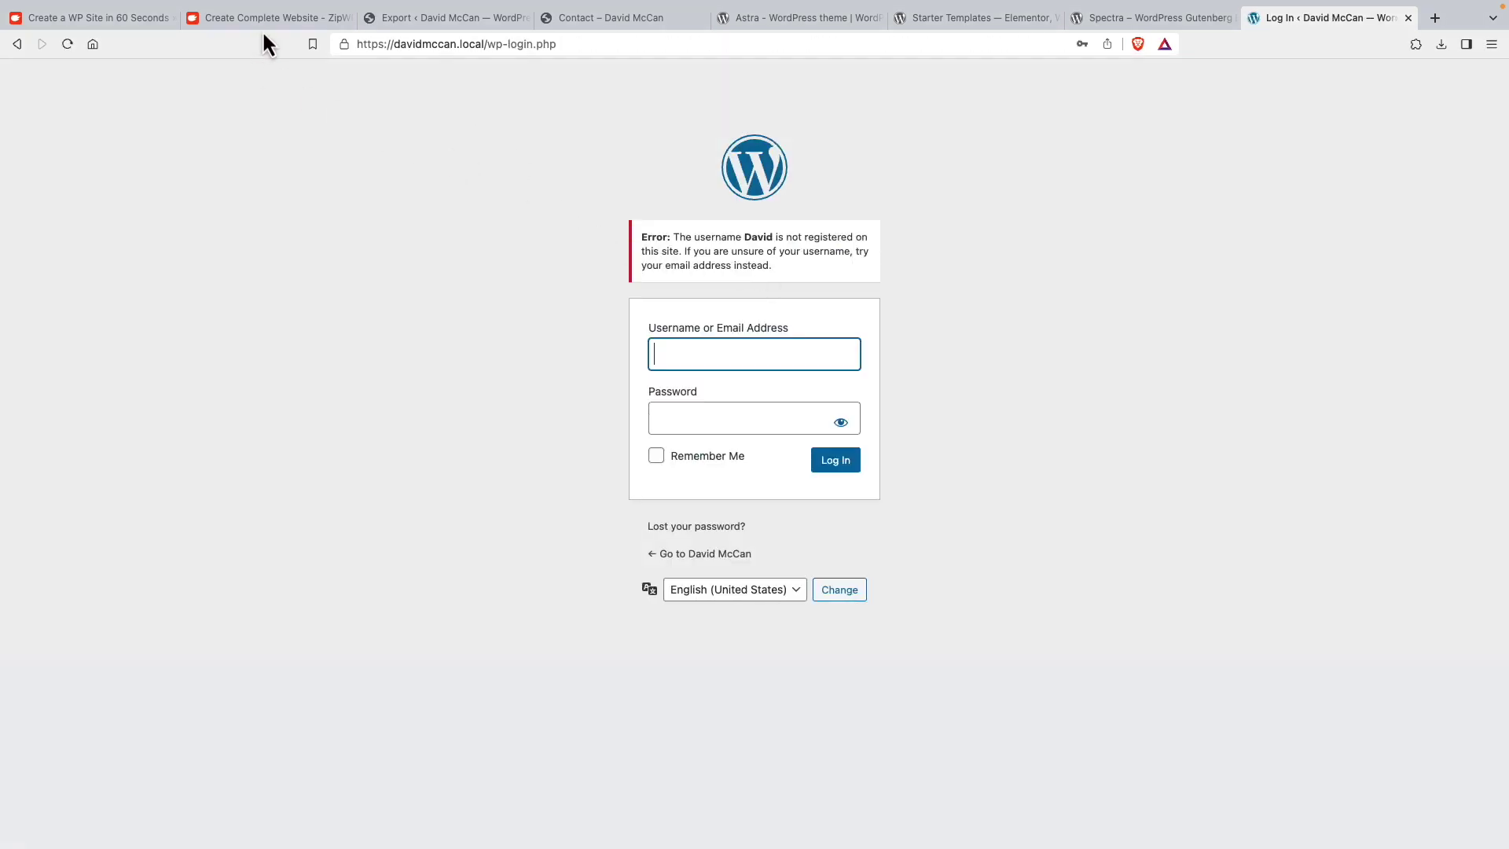
# Copy the generated username from the ZipWP tab into the WordPress login form
pyautogui.click(269, 20)
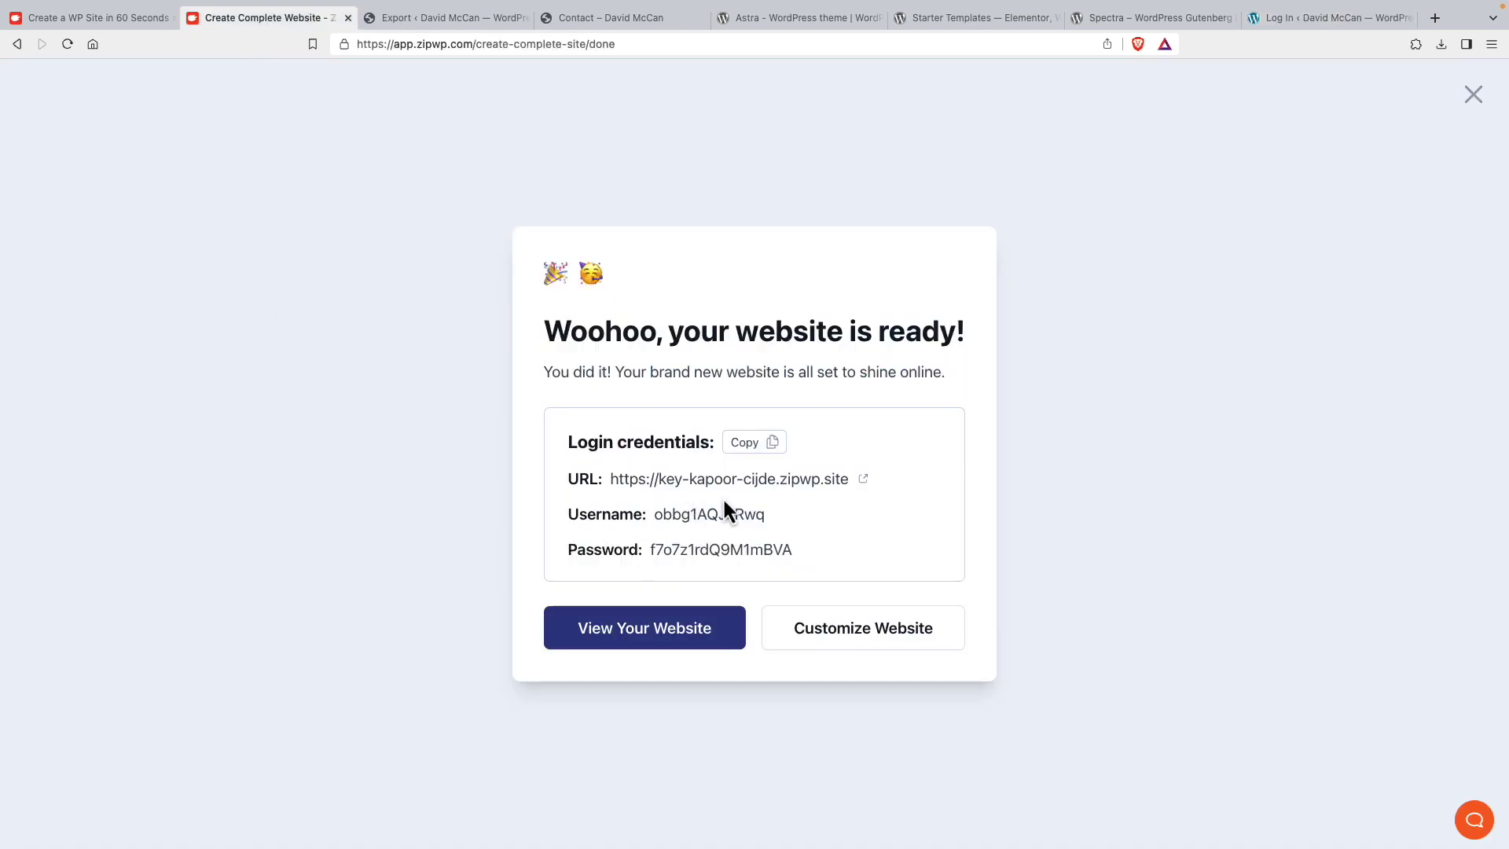
pyautogui.moveTo(768, 517); pyautogui.dragTo(660, 516)
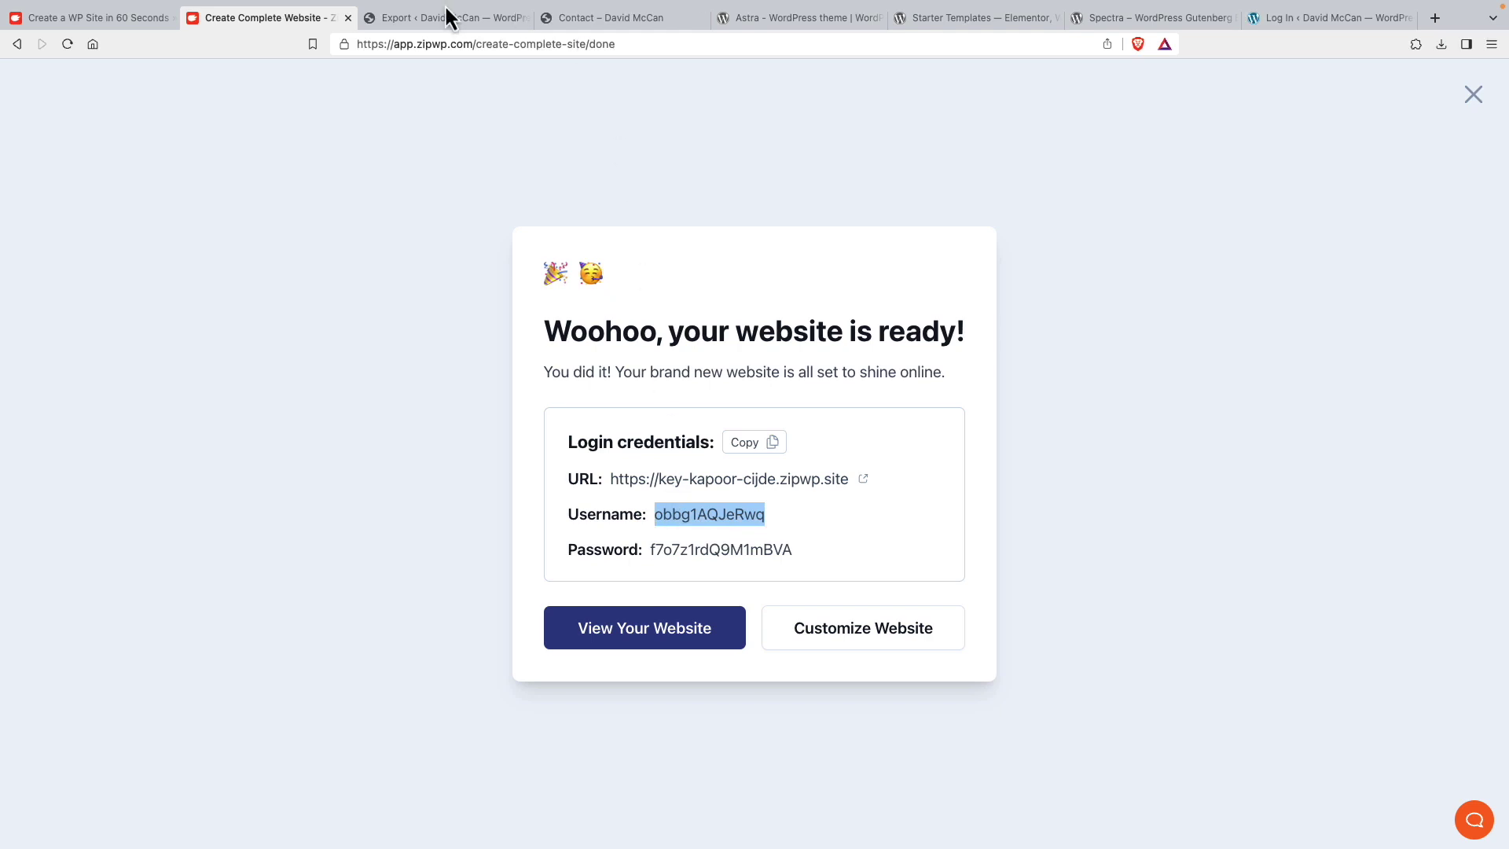
pyautogui.press('super+9')
pyautogui.press('super+v')
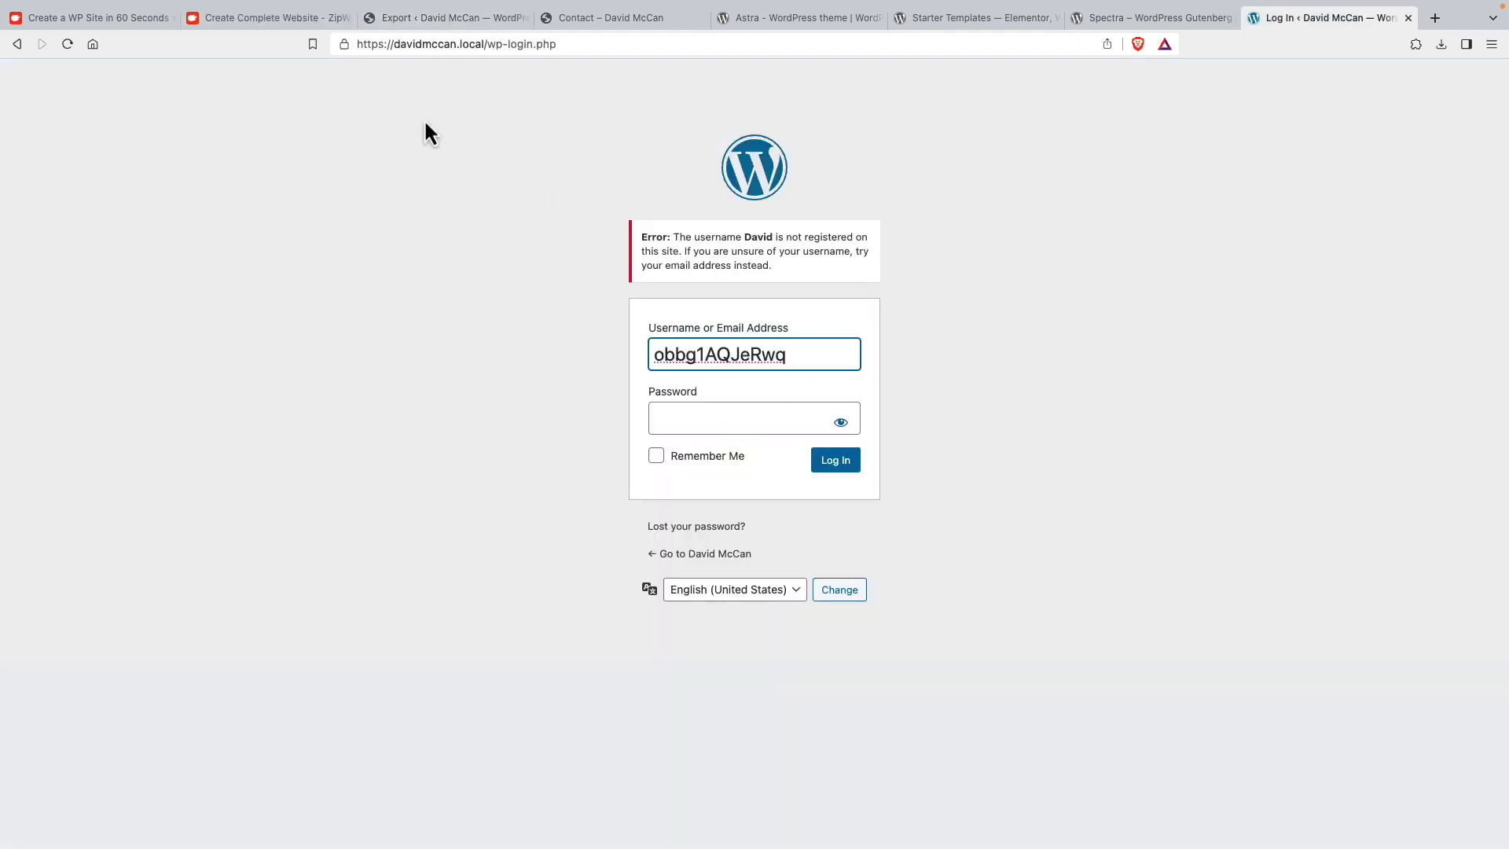
# Paste in the ZipWP password, log in, and save the Post name permalink structure
pyautogui.click(265, 17)
pyautogui.moveTo(792, 550); pyautogui.dragTo(650, 556)
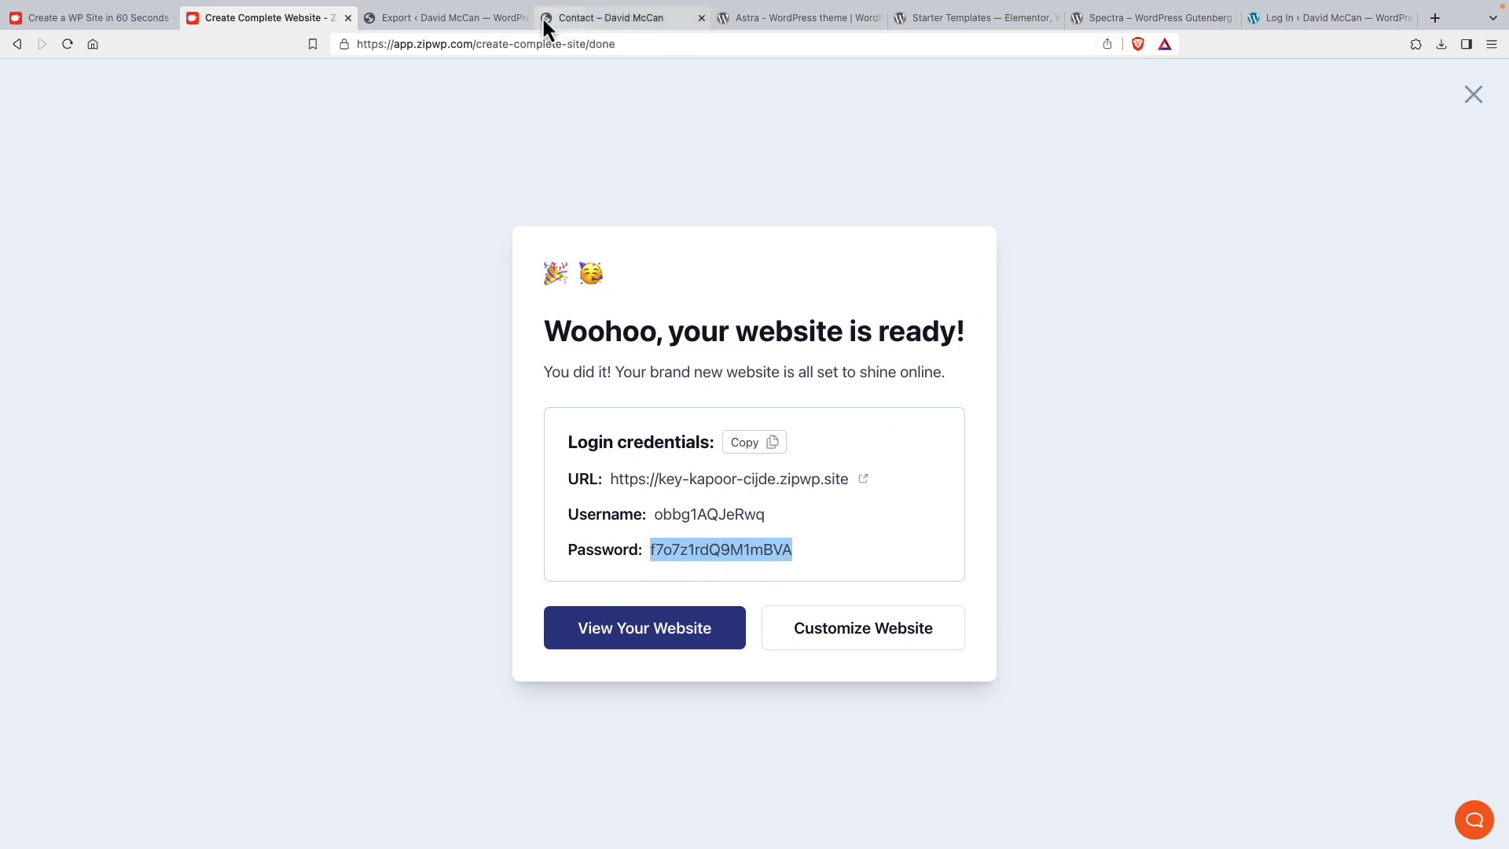
pyautogui.click(1321, 17)
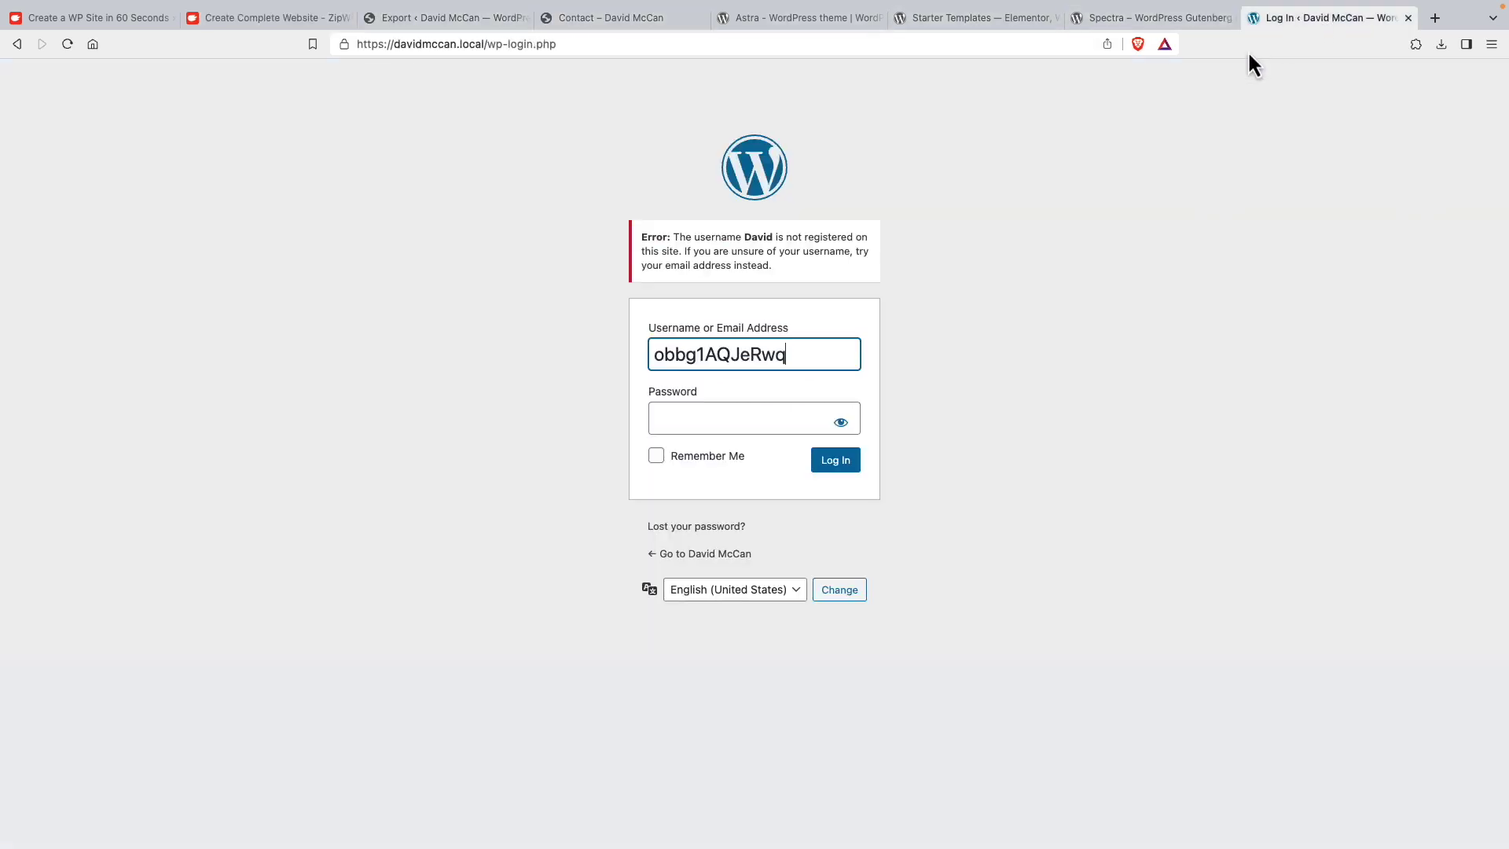
pyautogui.click(771, 418)
pyautogui.hotkey('ctrl', 'v')
pyautogui.click(849, 469)
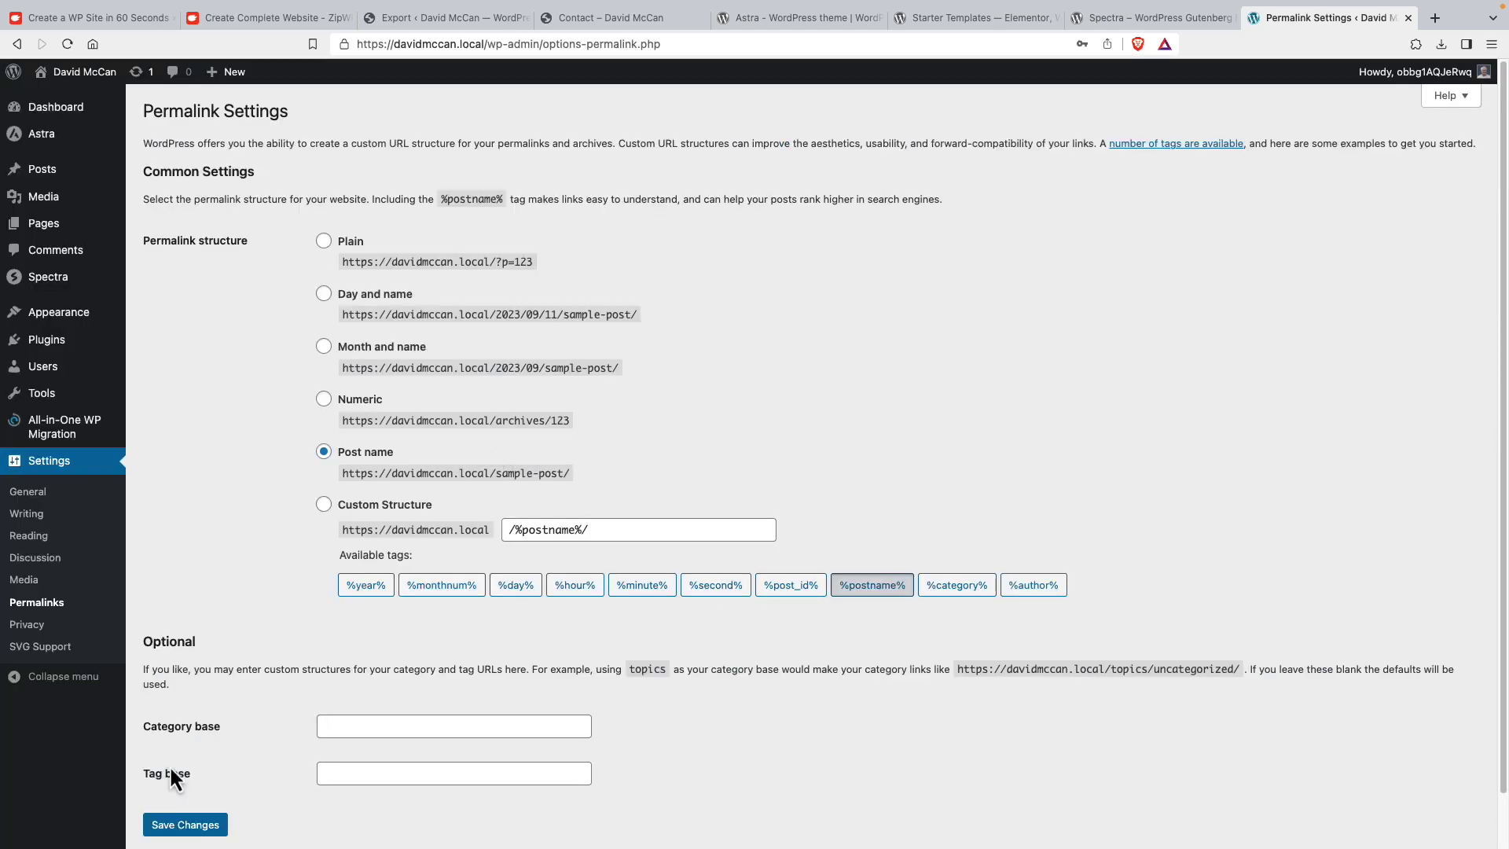
pyautogui.click(173, 823)
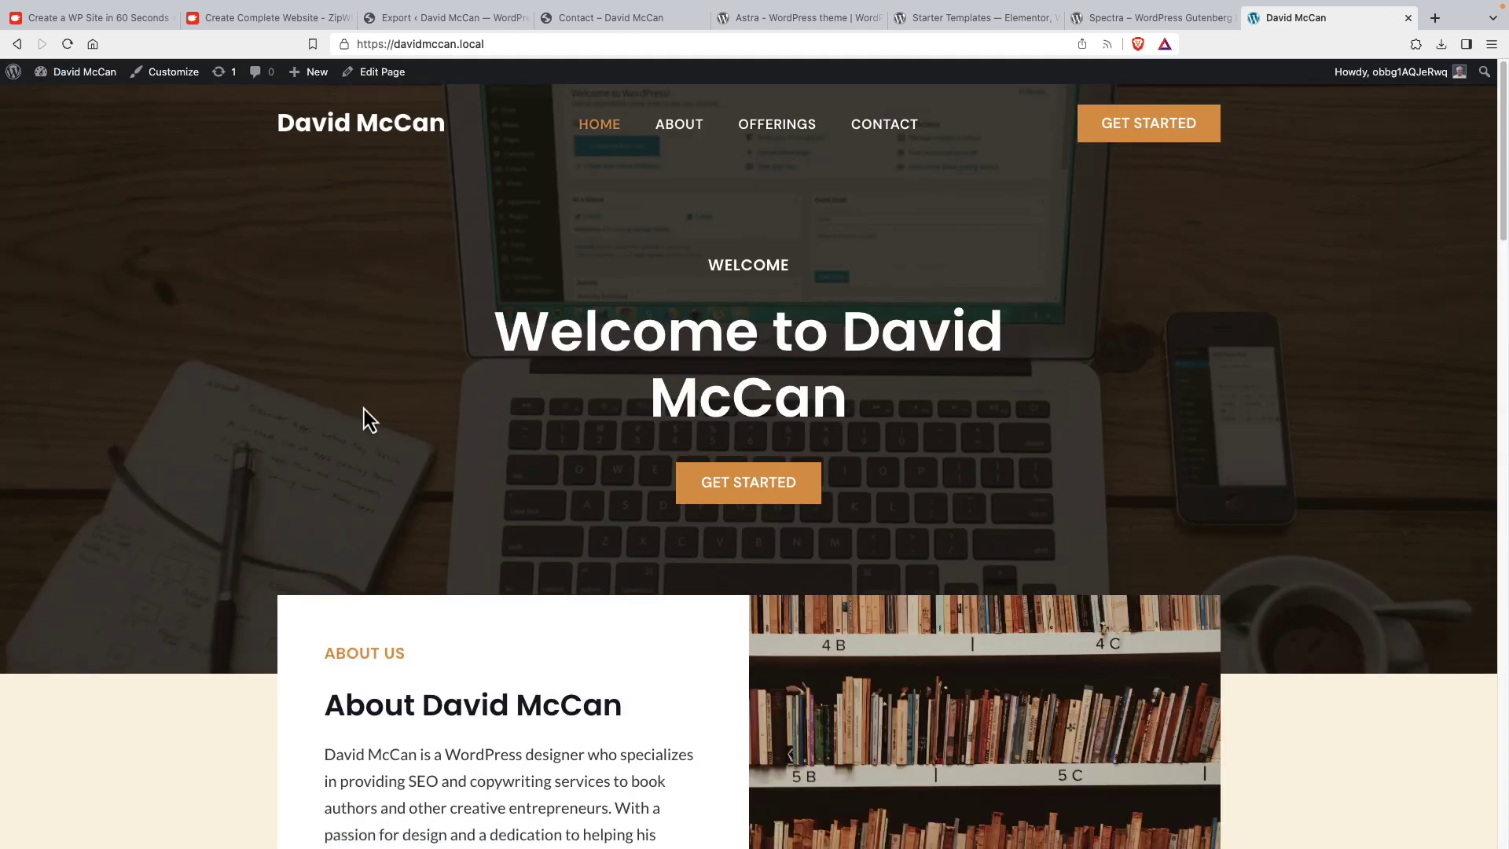
# Scroll through the imported David McCan home page, then view the About and Contact pages
pyautogui.scroll(-6, 342, 400)
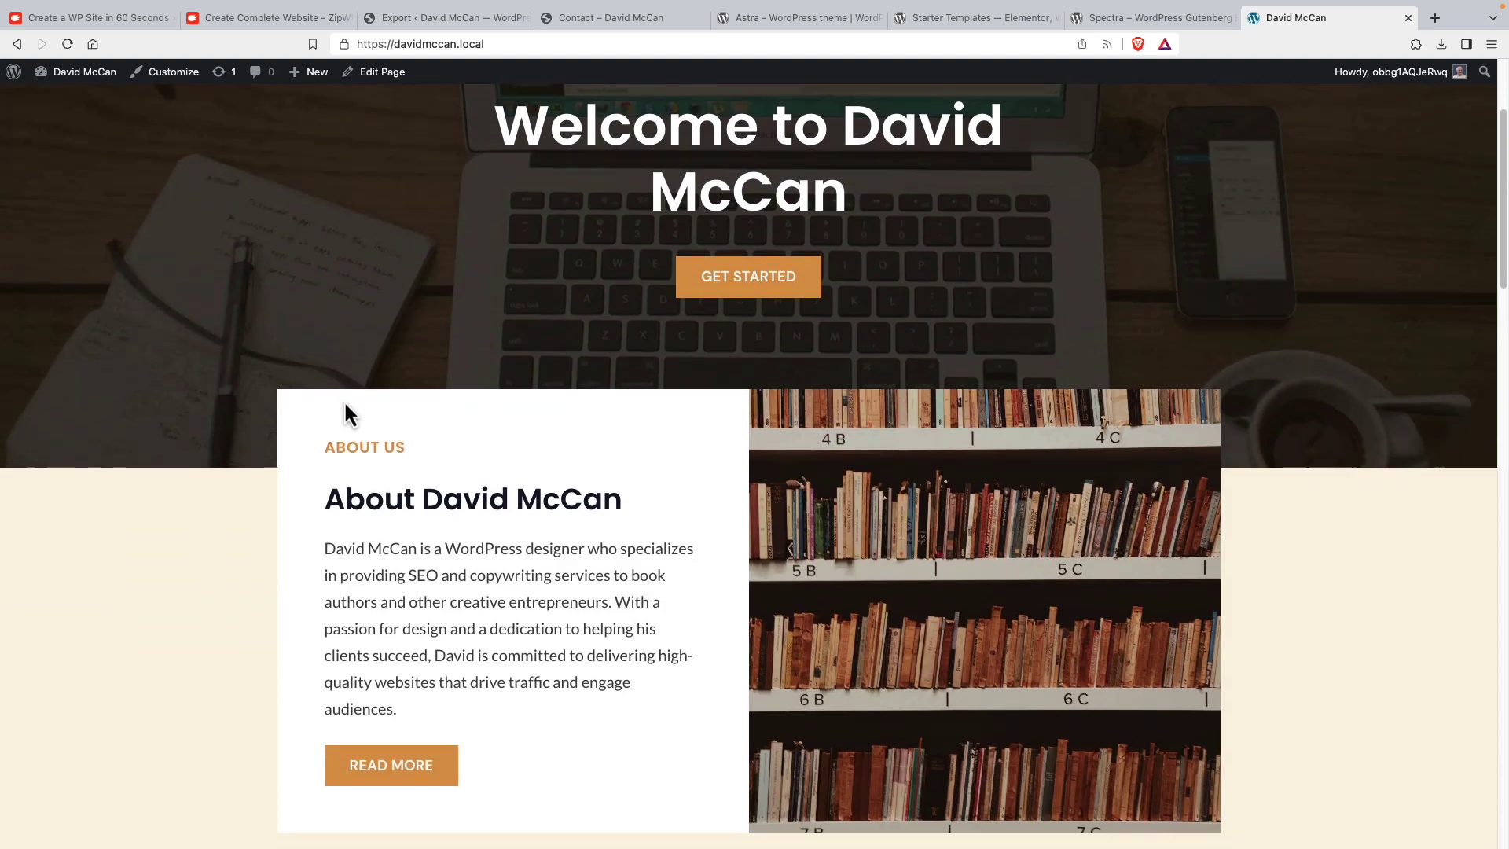
pyautogui.scroll(-8, 304, 403)
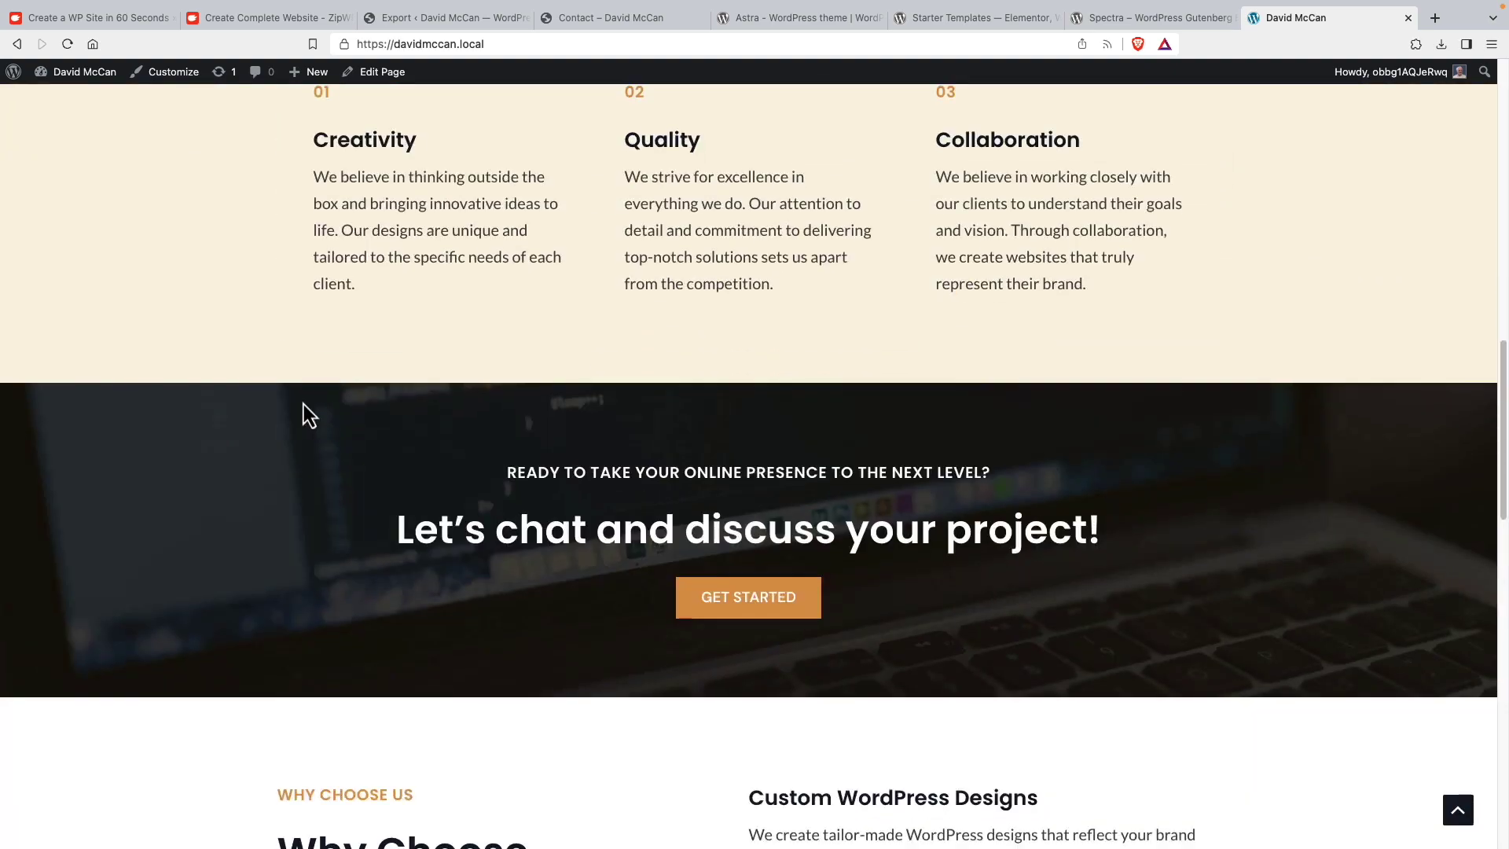
pyautogui.scroll(-6, 304, 404)
pyautogui.scroll(-4, 304, 403)
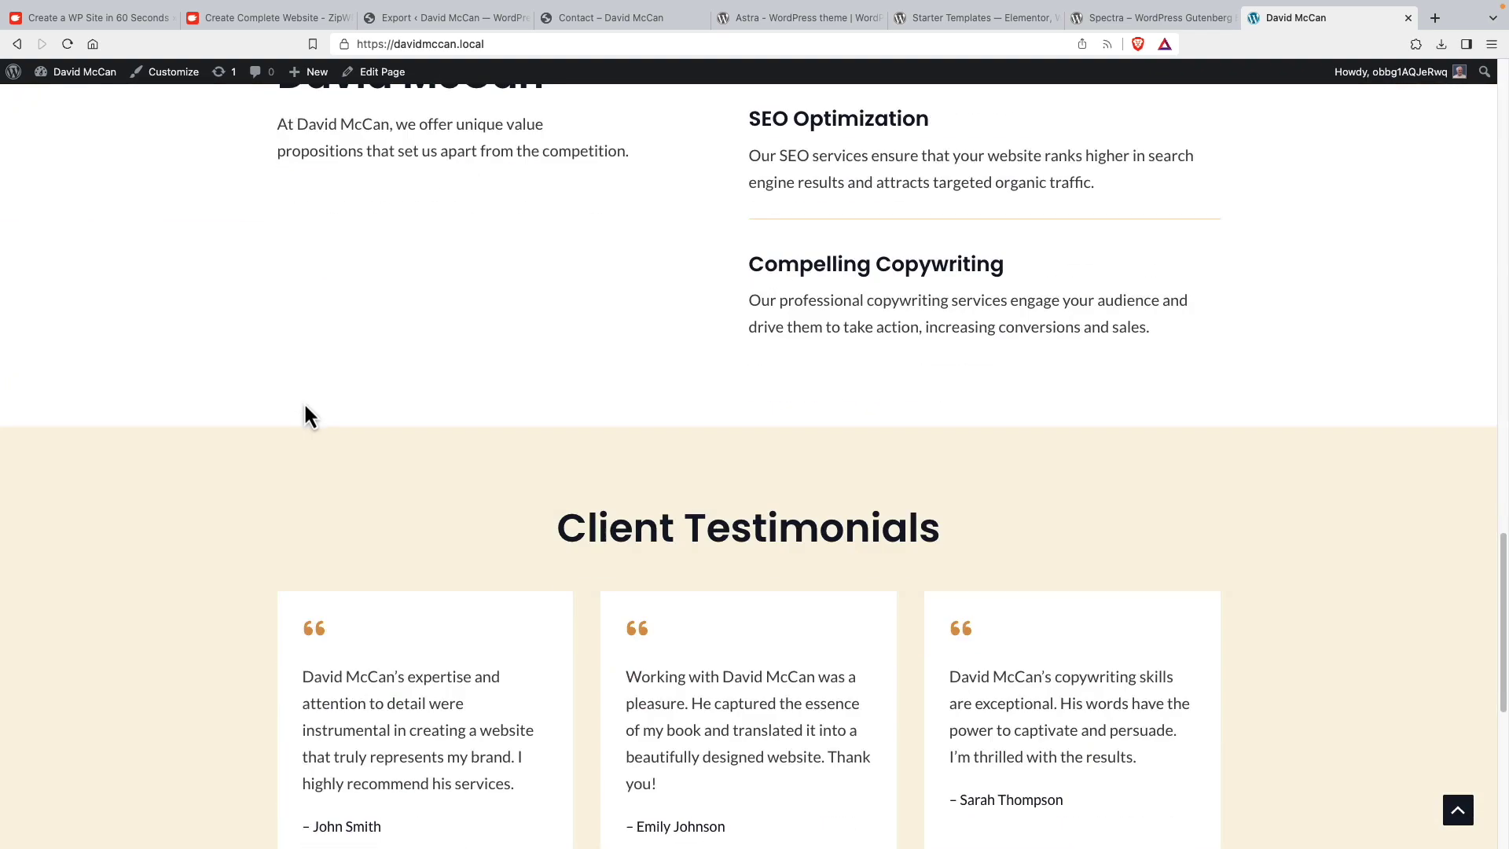
pyautogui.scroll(8, 305, 404)
pyautogui.scroll(17, 305, 404)
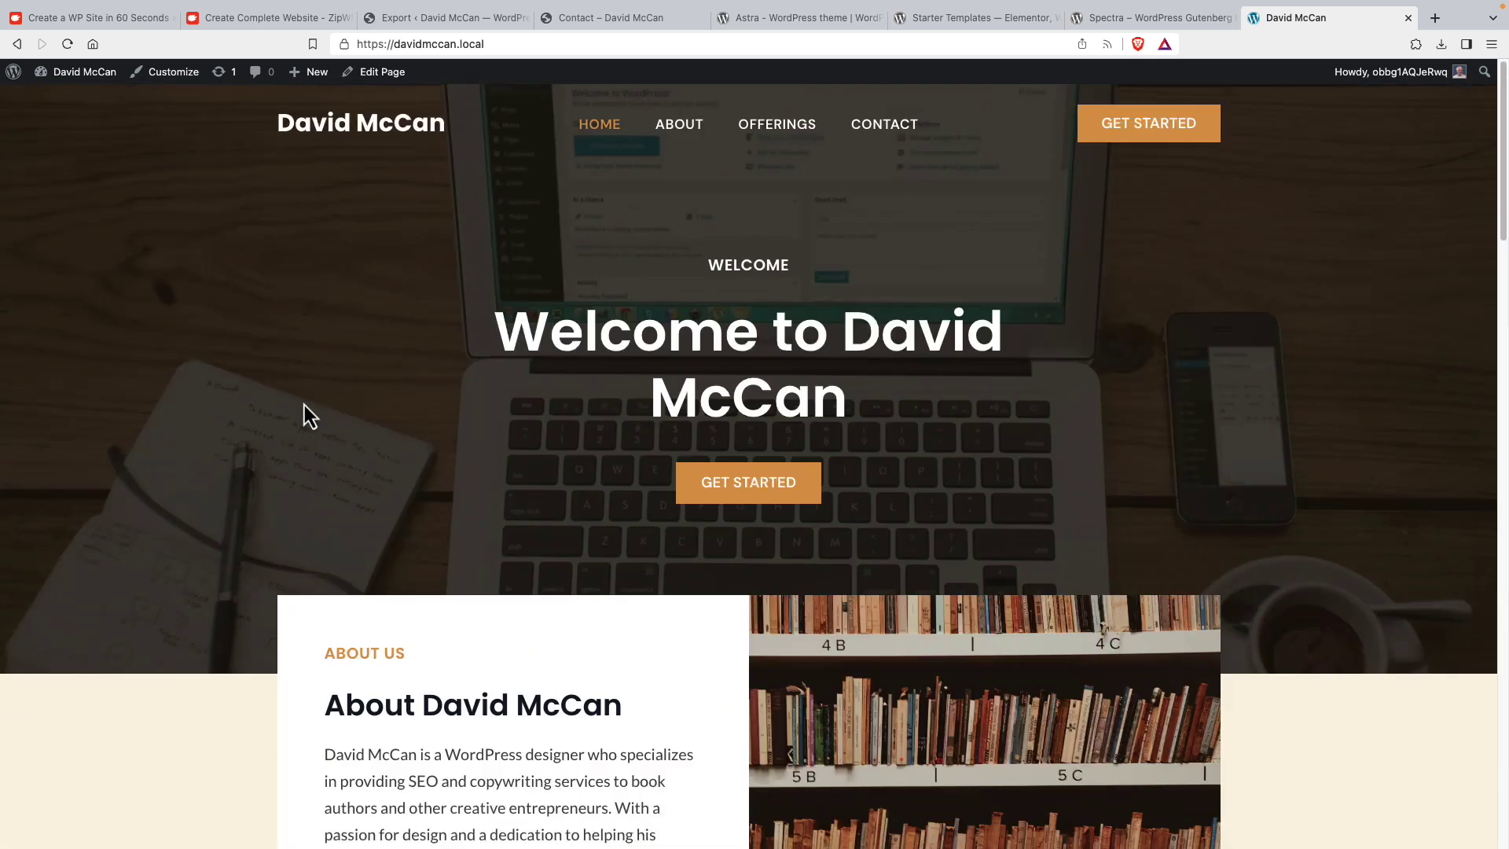
pyautogui.click(687, 128)
pyautogui.click(886, 129)
pyautogui.scroll(-3, 336, 301)
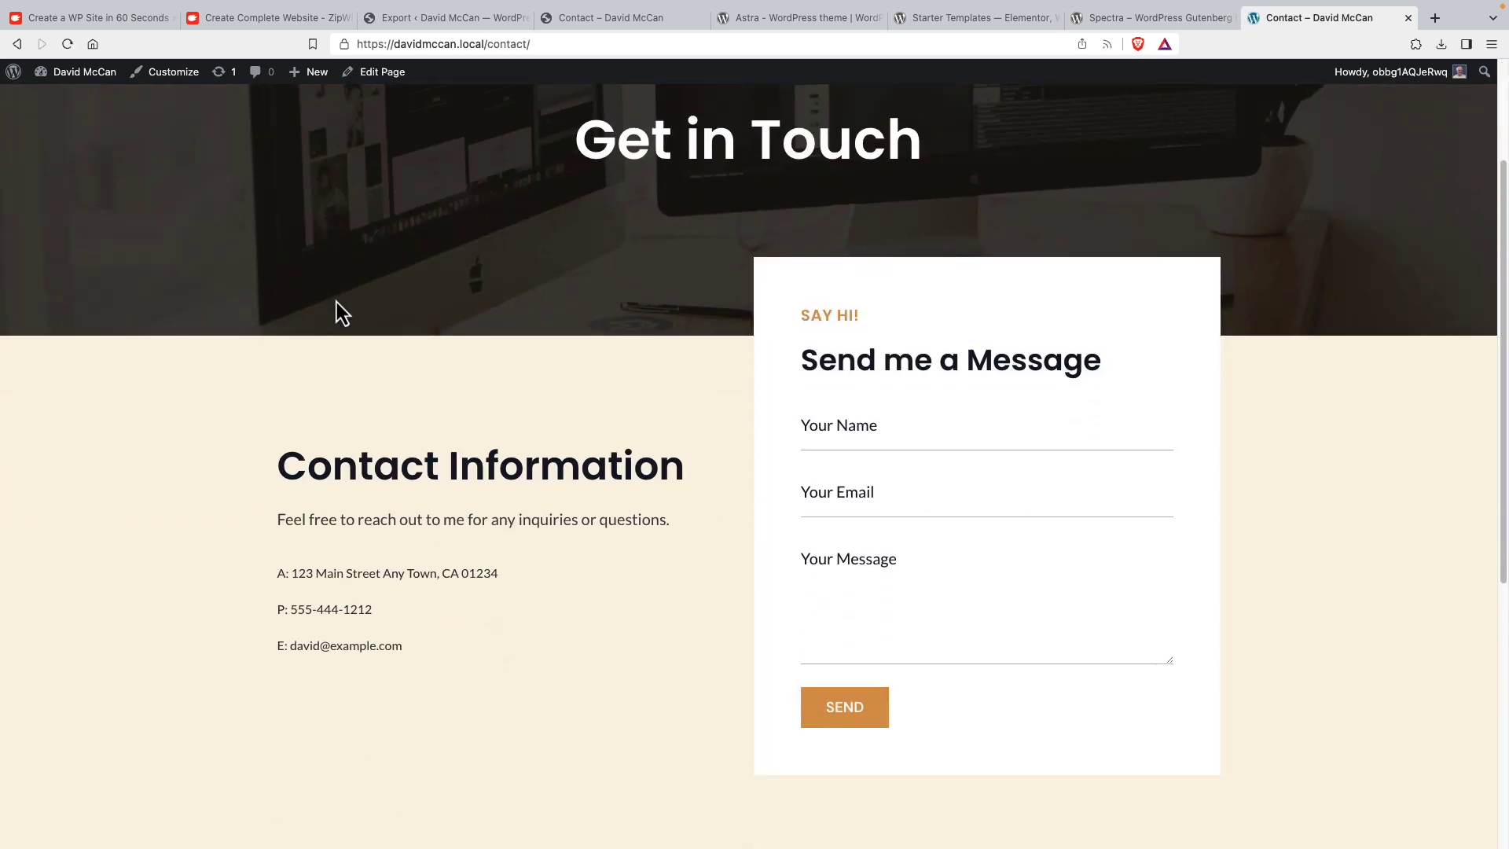
pyautogui.scroll(3, 336, 303)
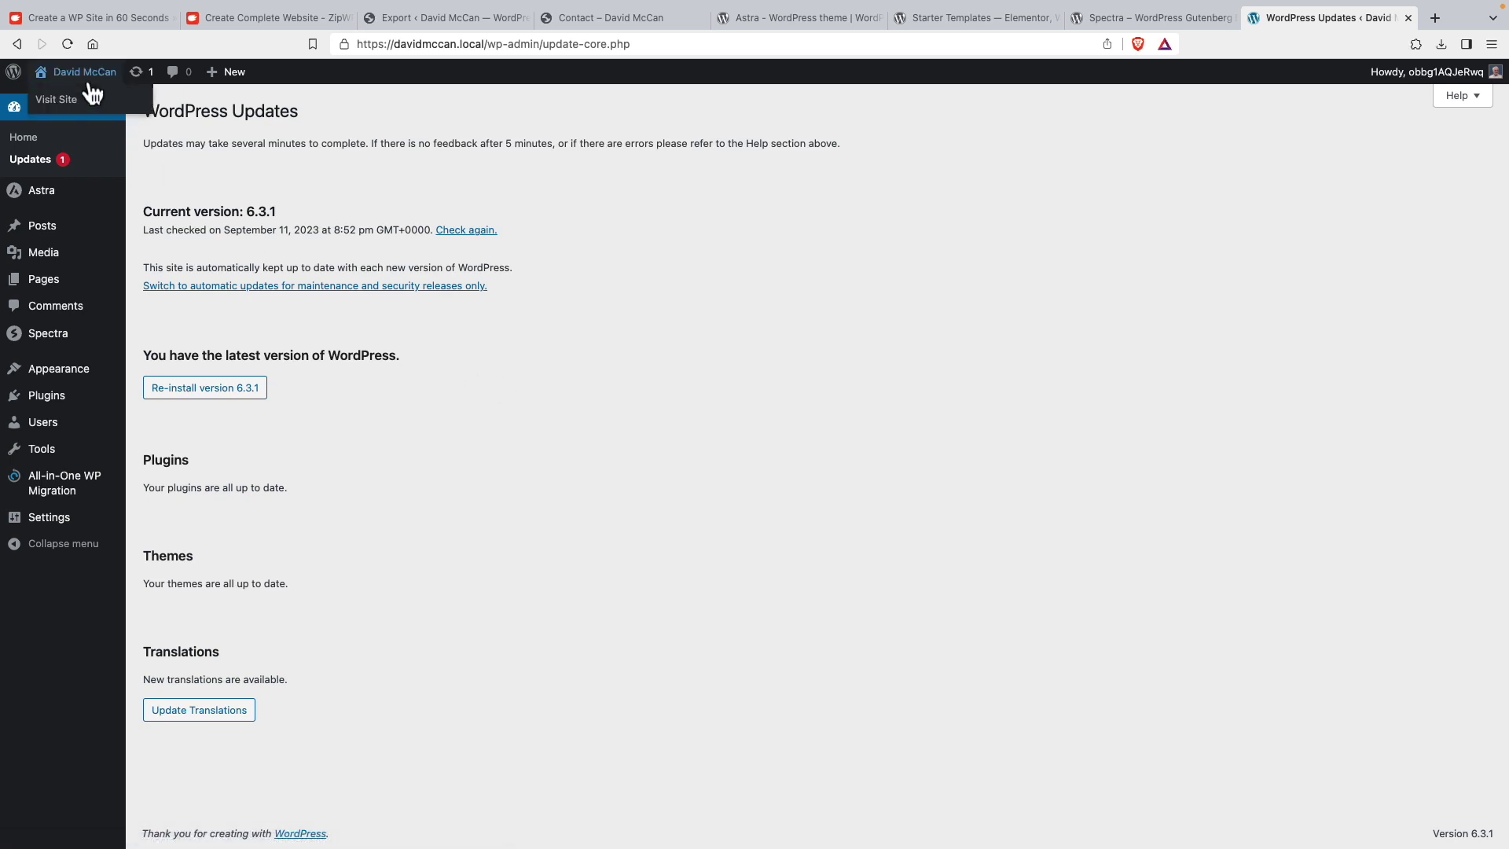
# Close ZipWP's site-ready message and open the All Sites list
pyautogui.click(87, 94)
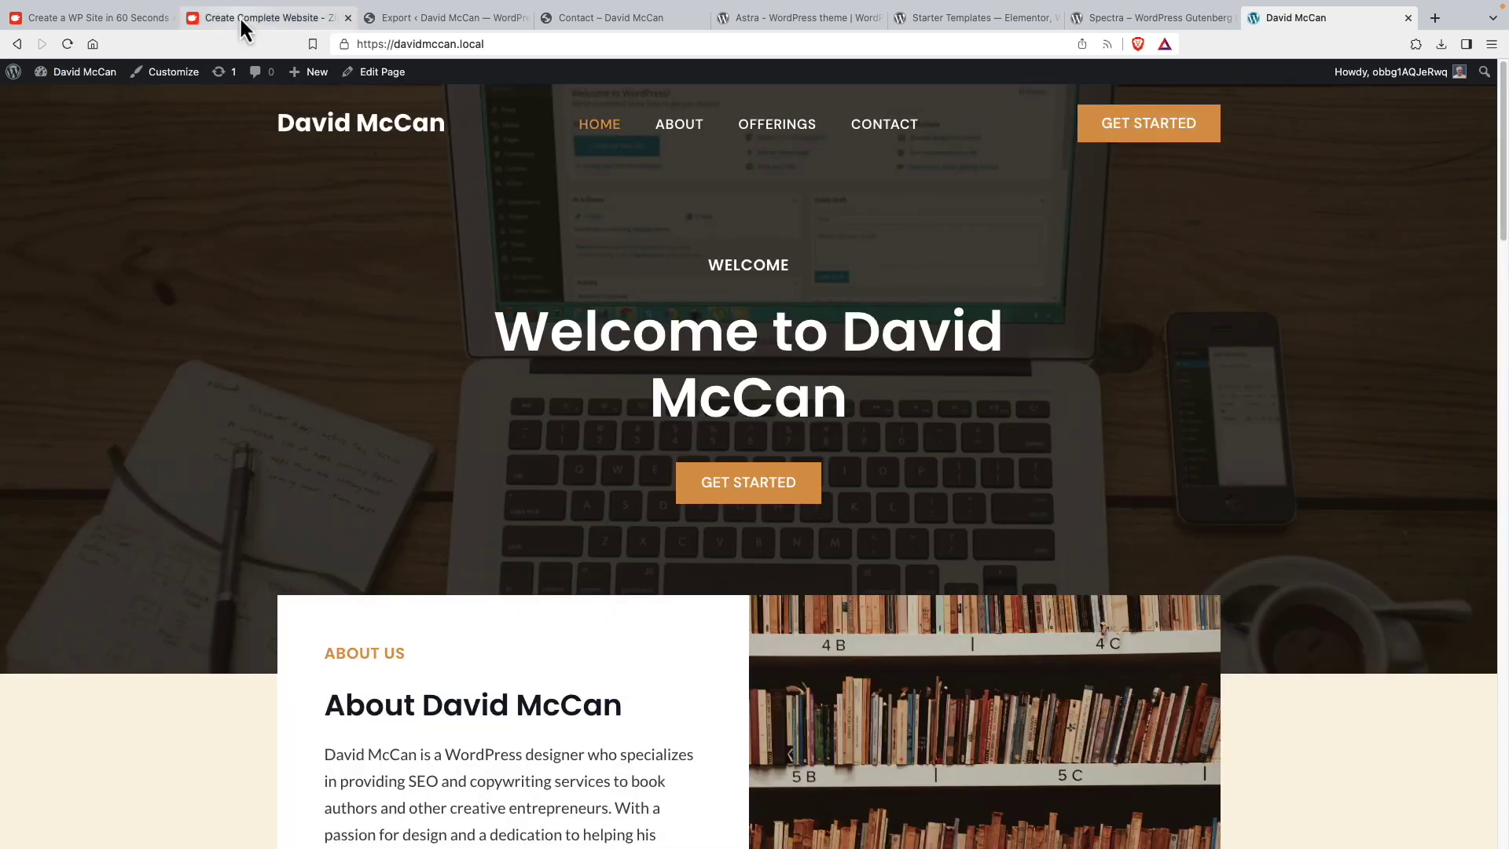
pyautogui.click(241, 19)
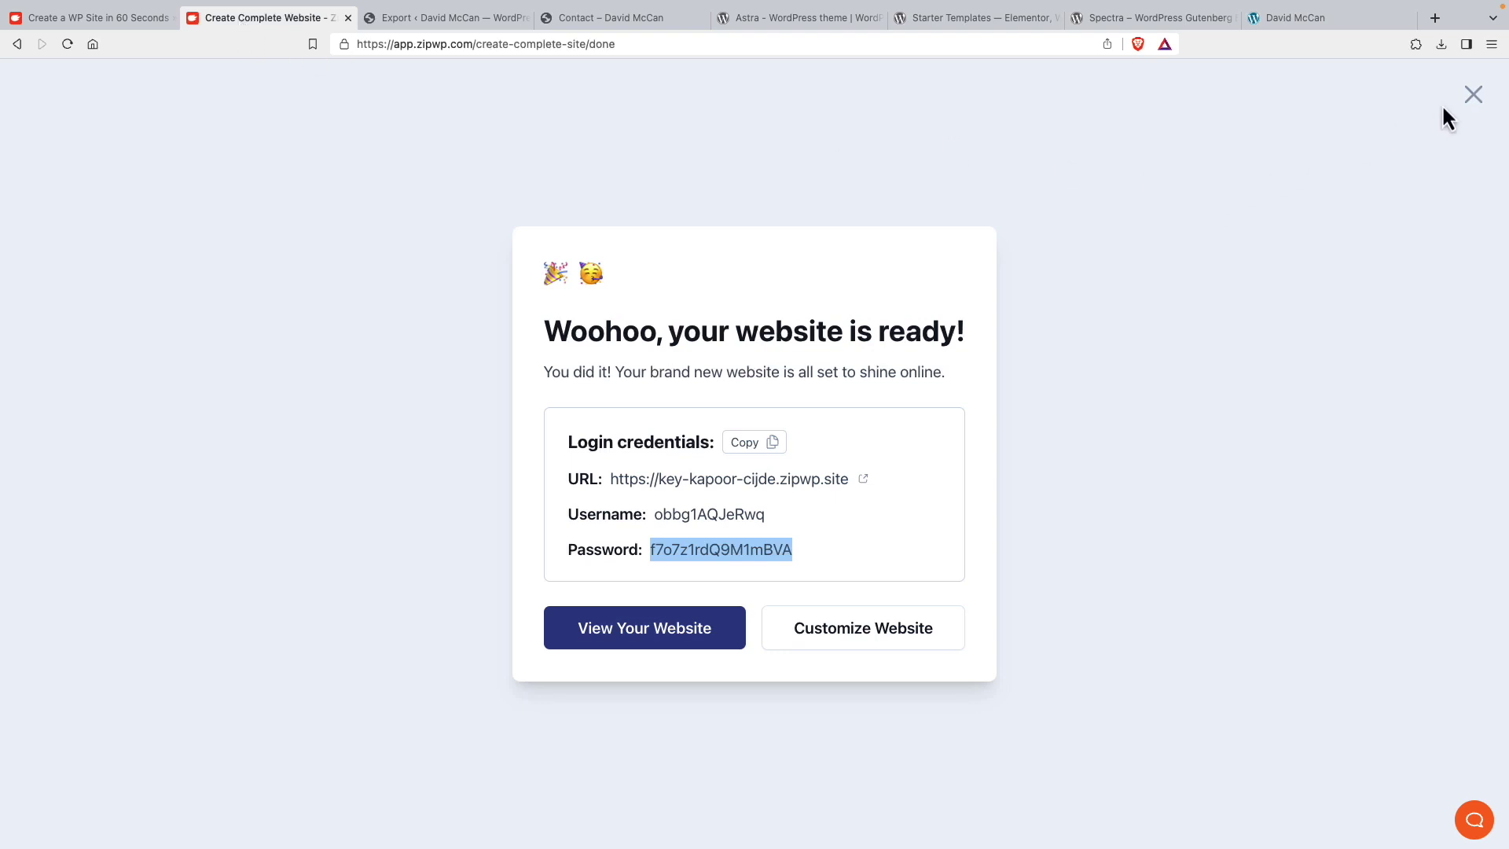
pyautogui.click(1472, 96)
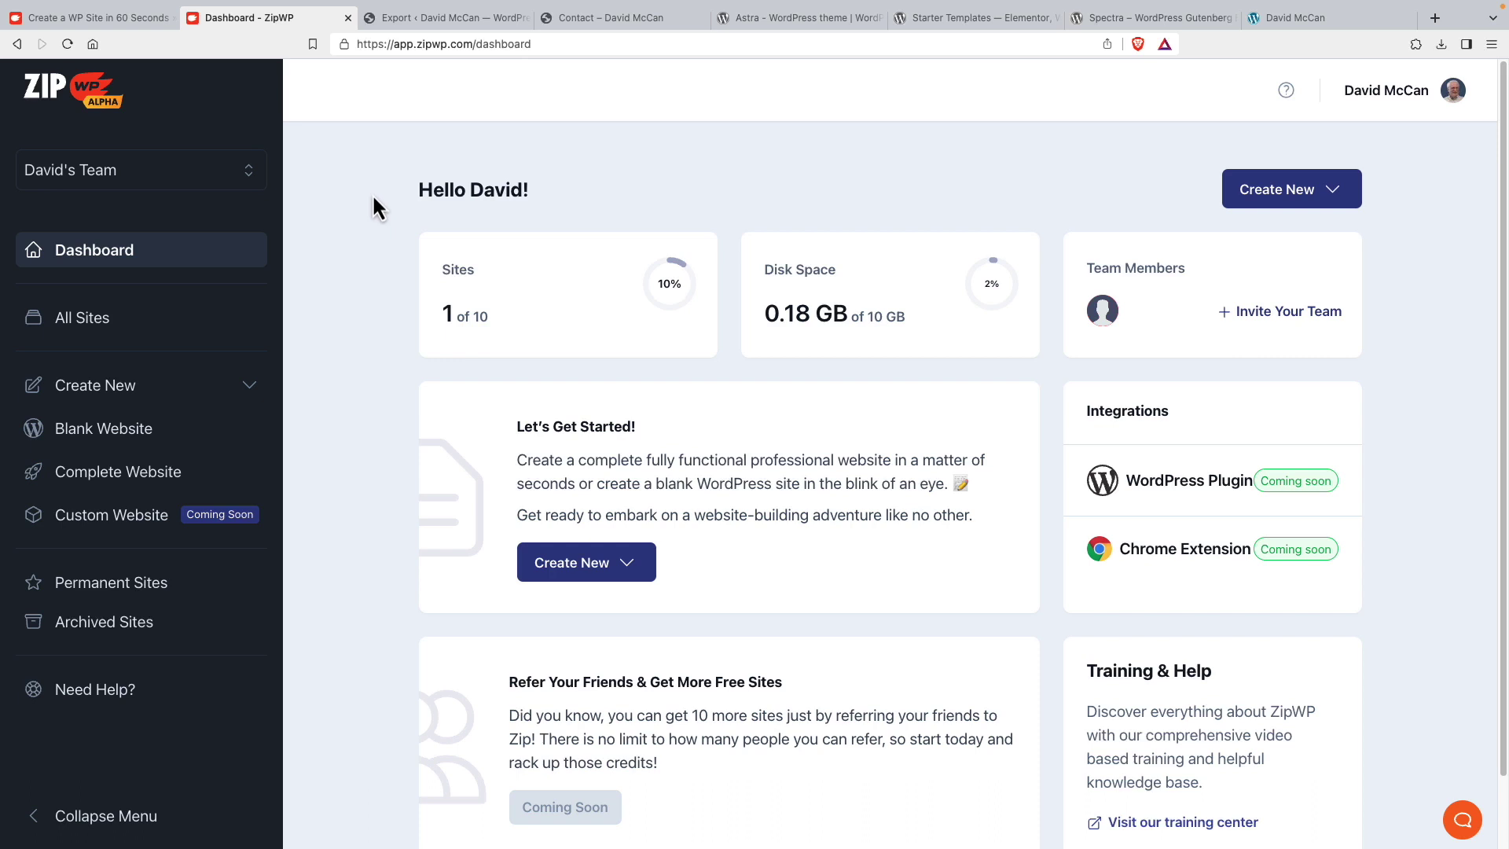
pyautogui.click(166, 322)
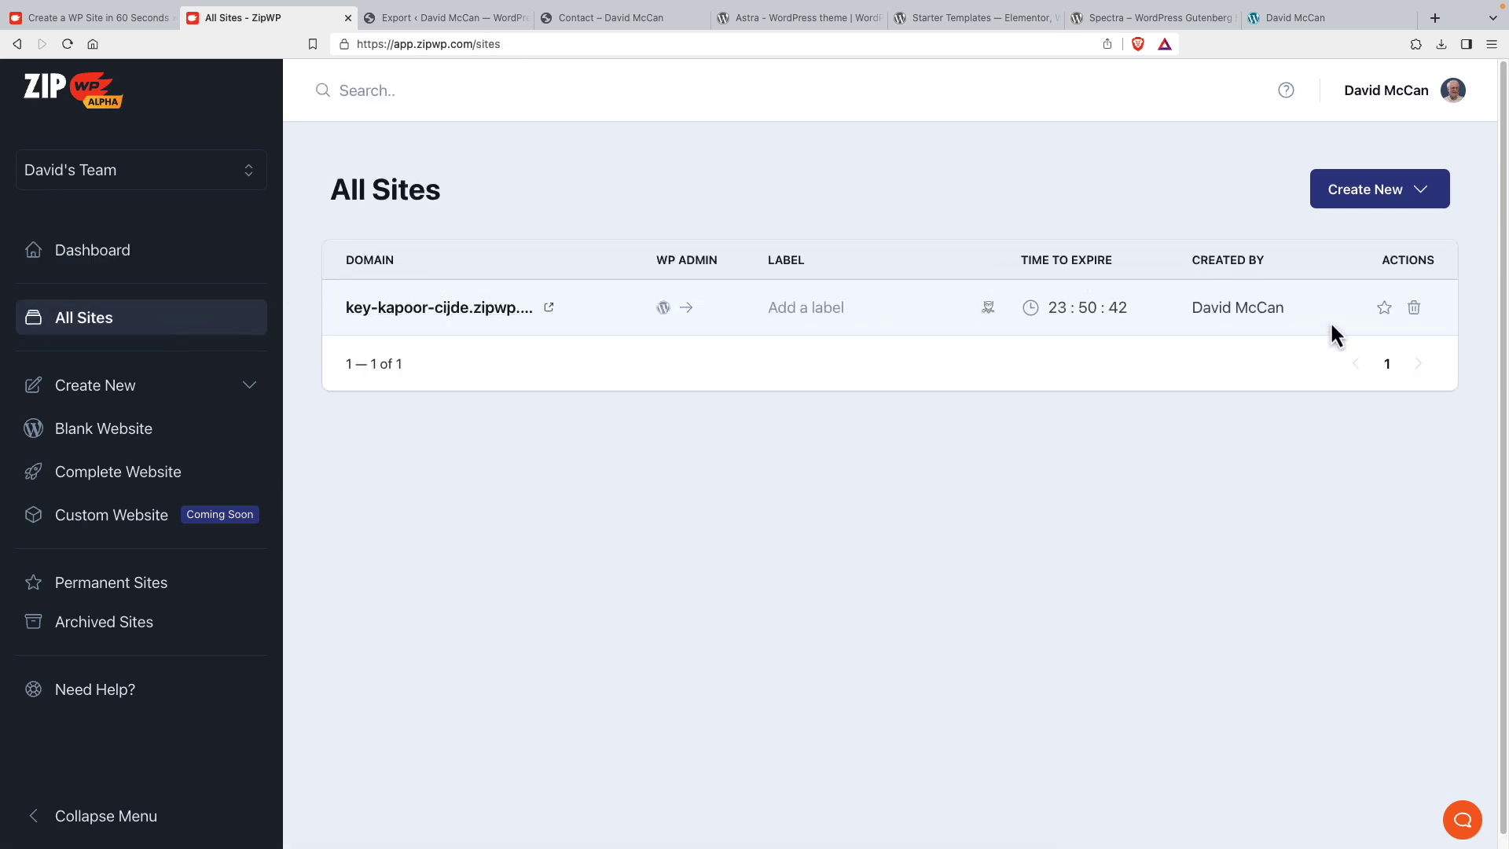
# Mark the site permanent, then switch it back to temporary with a 24-hour expiry
pyautogui.click(1385, 309)
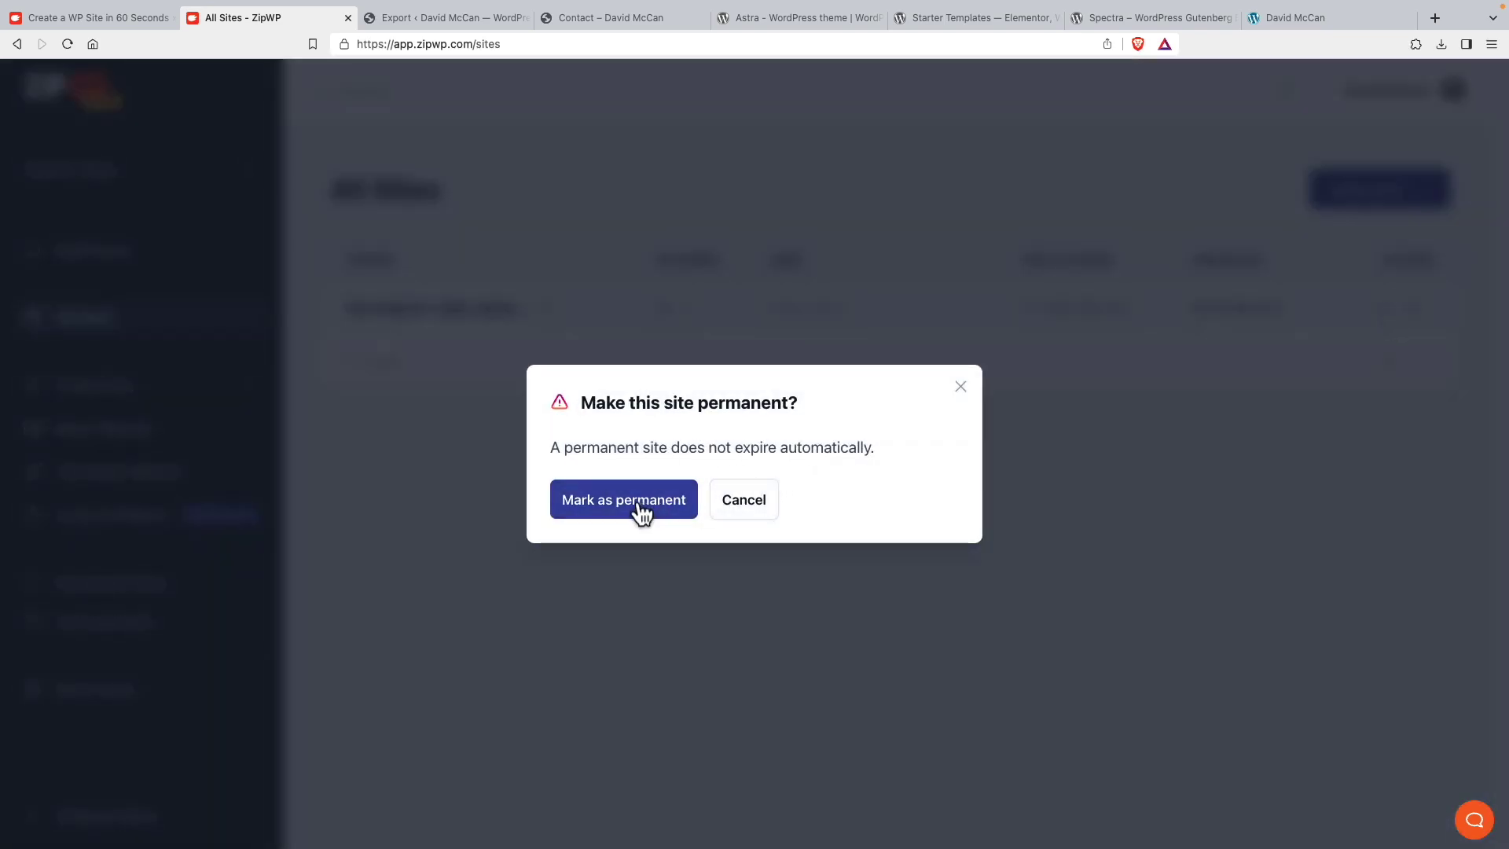
pyautogui.click(639, 507)
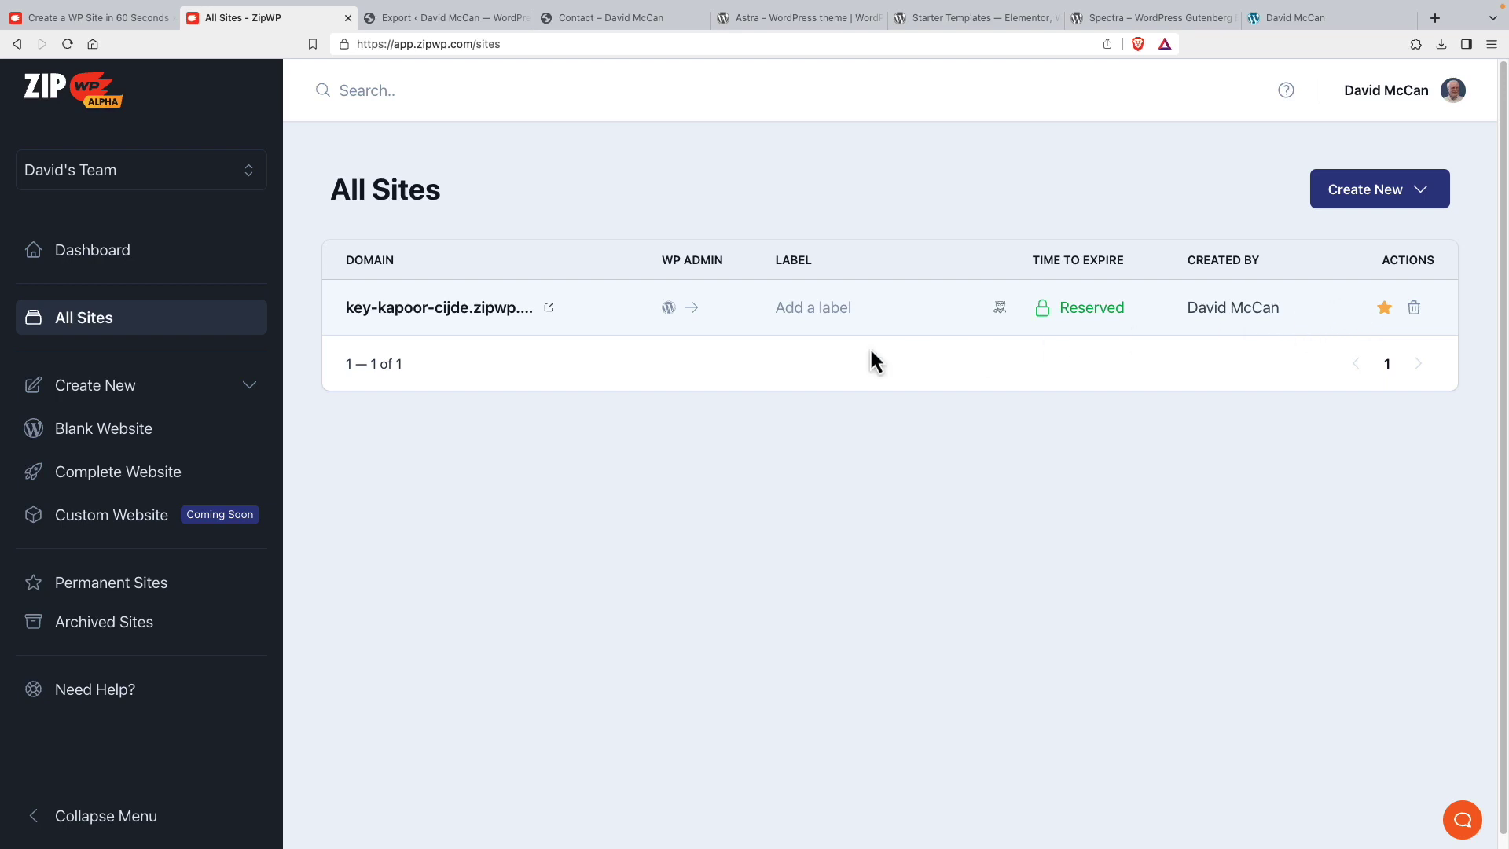
pyautogui.click(1385, 308)
pyautogui.click(661, 519)
pyautogui.moveTo(1095, 315)
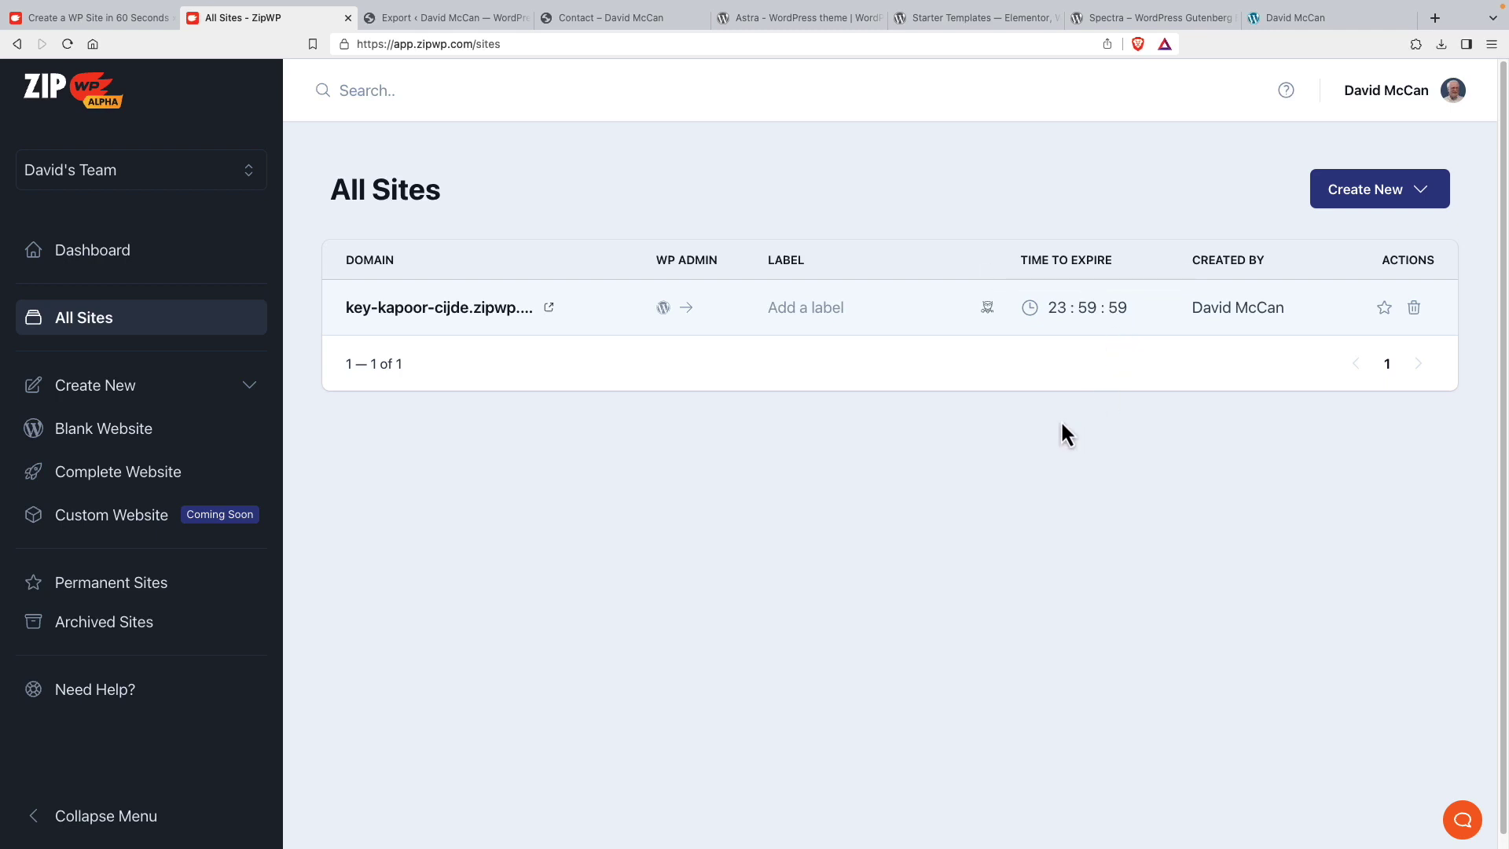
# Go back to the ZipWP dashboard, now showing 1 of 10 sites and 0.18 GB used
pyautogui.click(138, 256)
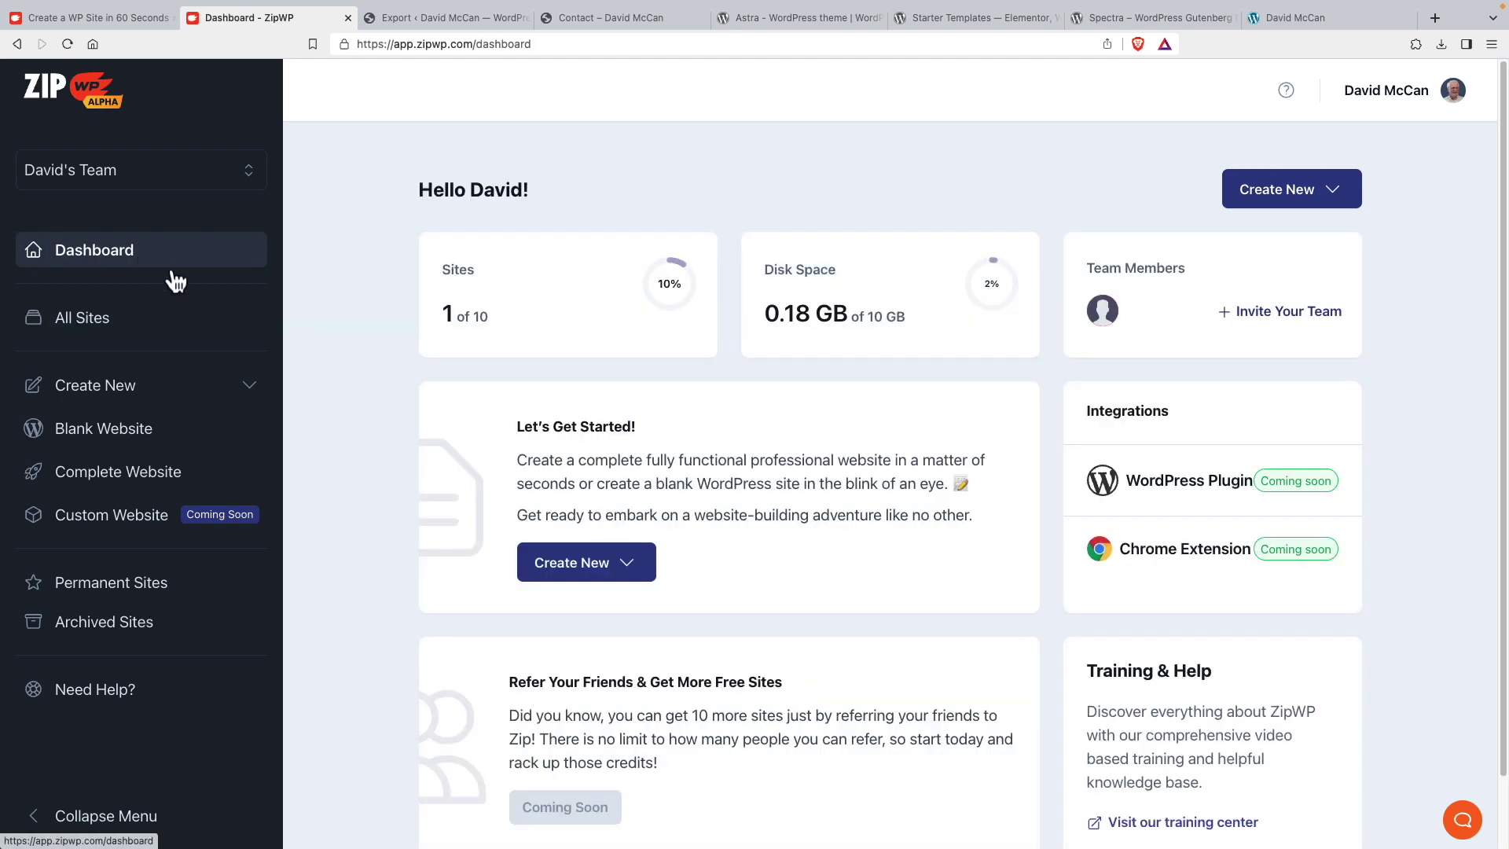